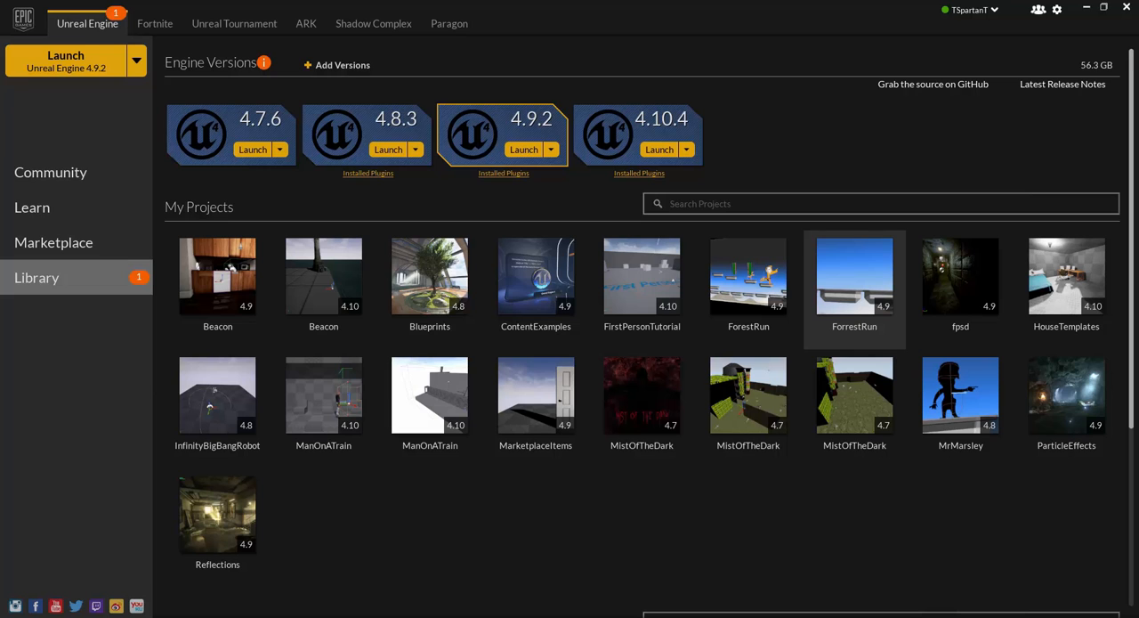
Step: Check which engine versions a new version slot offers, and remove the slot
click(343, 69)
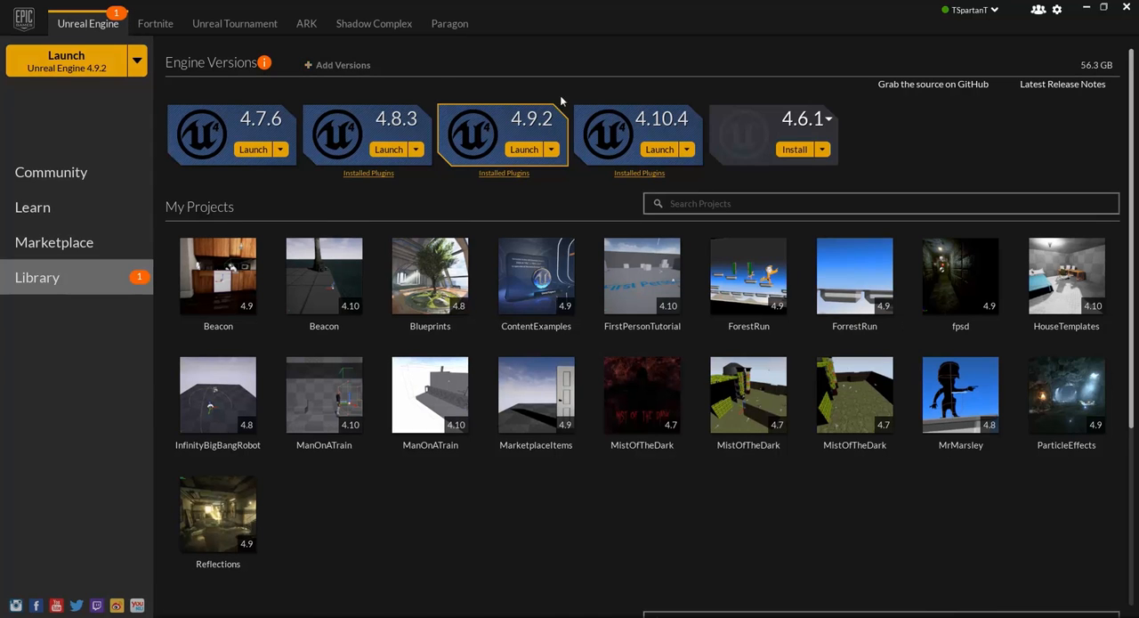
click(792, 123)
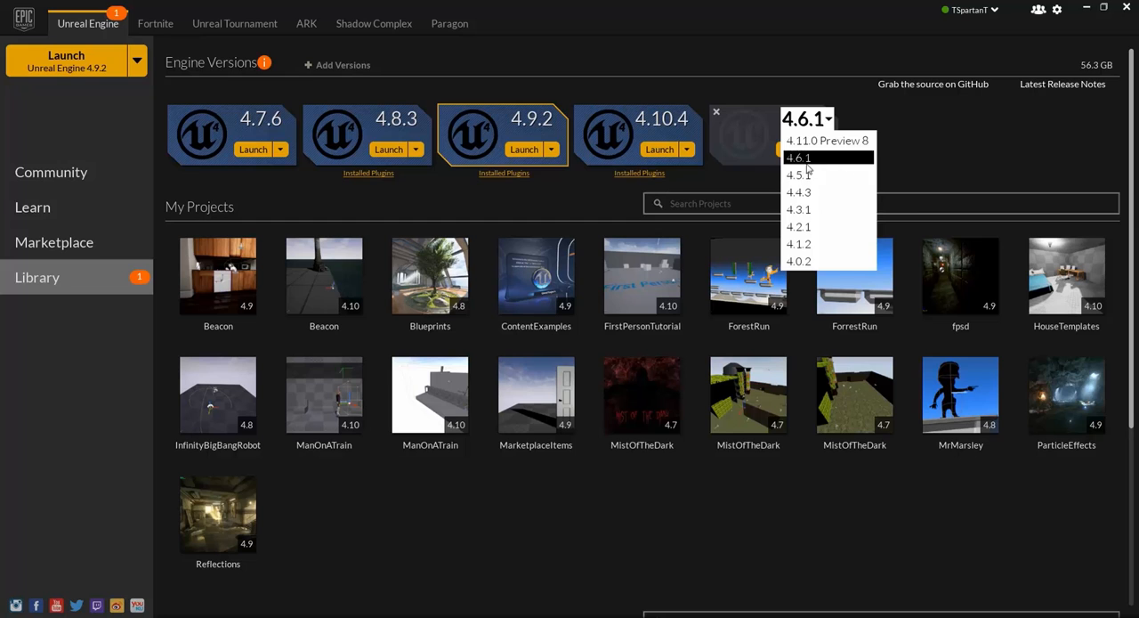
click(720, 116)
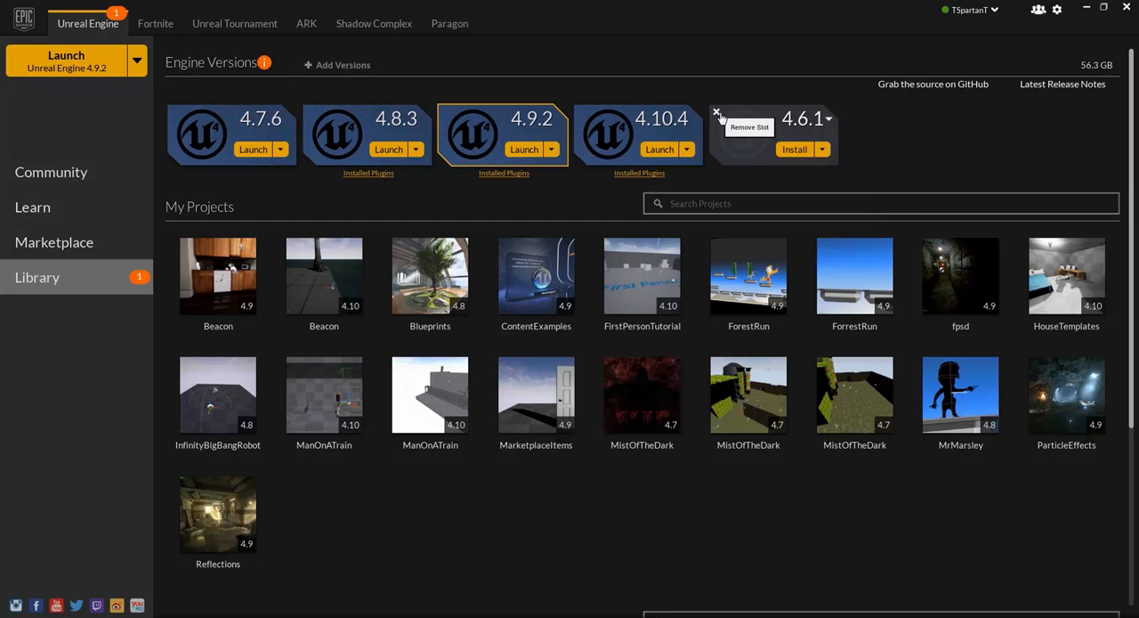
click(717, 114)
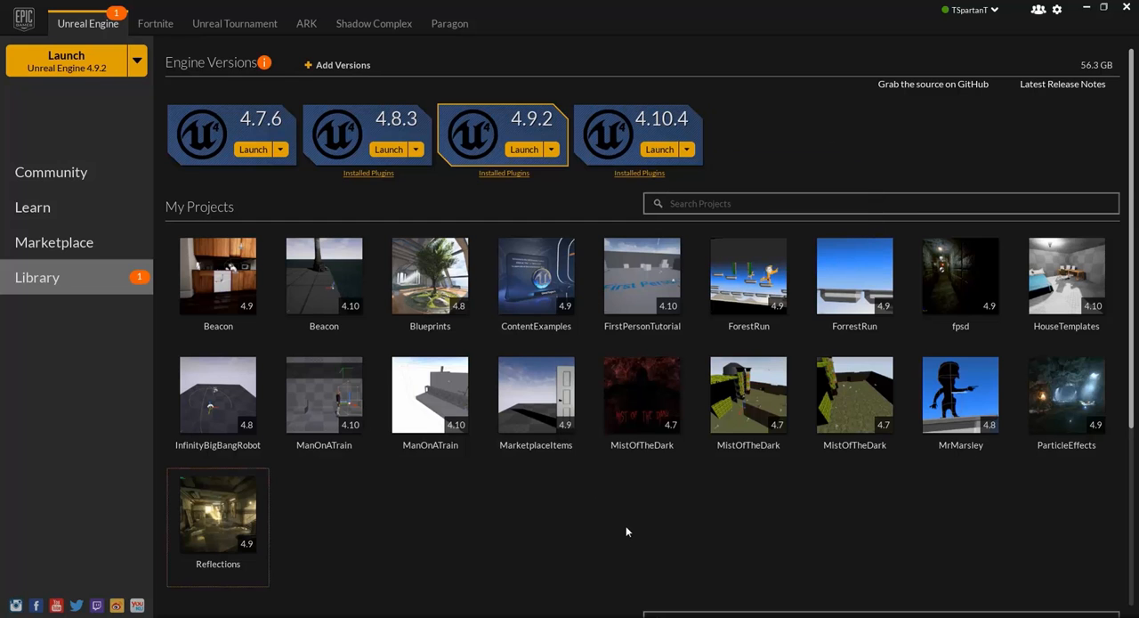
Step: Search the Marketplace for "mixamo animation pack" and view the details of the Mixamo Animation Pack
click(54, 244)
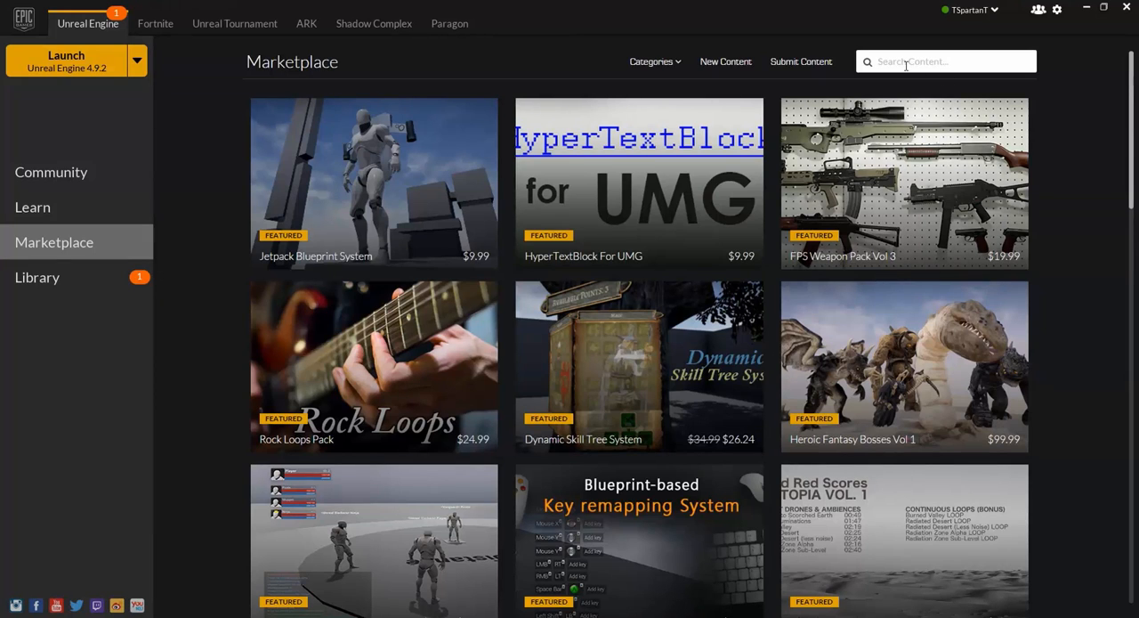
text(mixamo animation pack)
key(Return)
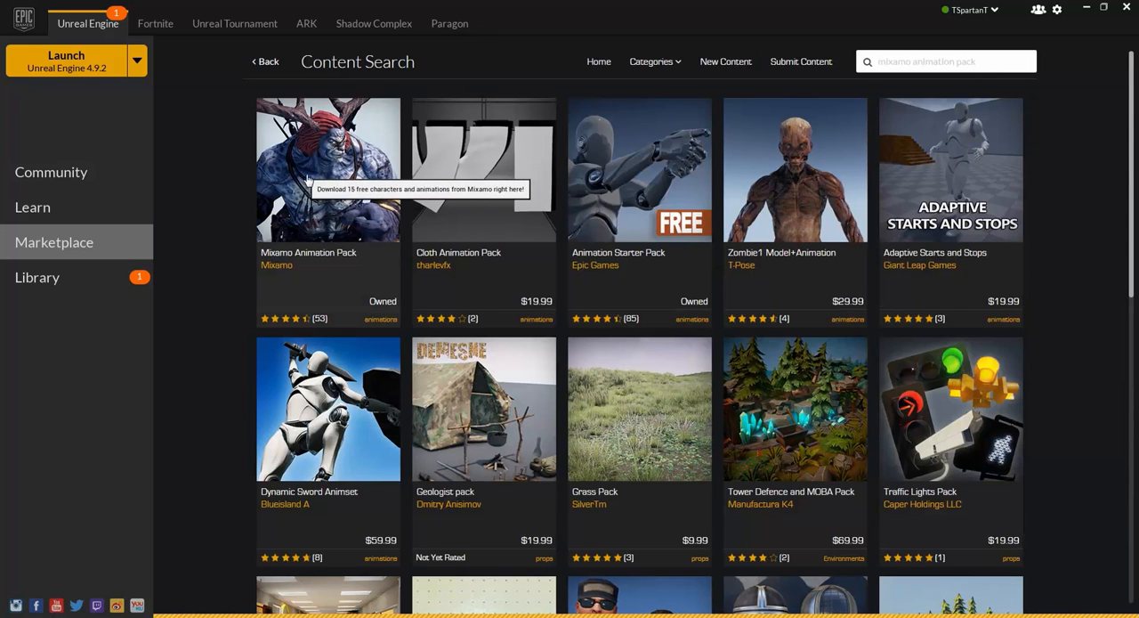
click(333, 181)
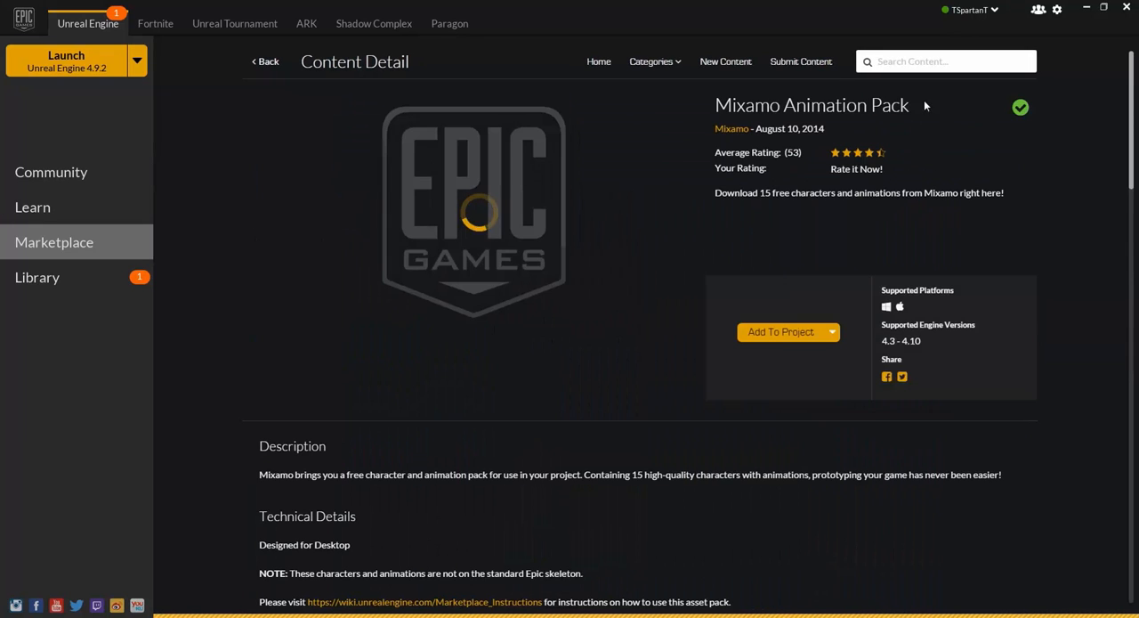
Step: Search the Marketplace for "infinity blade" content
click(945, 69)
text(infinity blade)
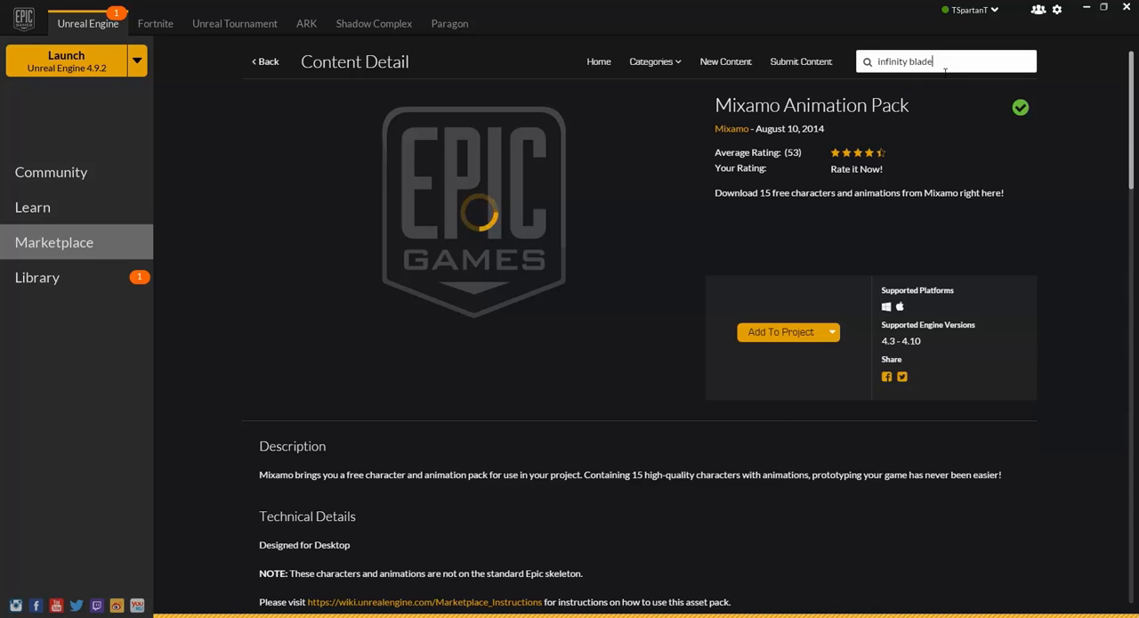
key(Return)
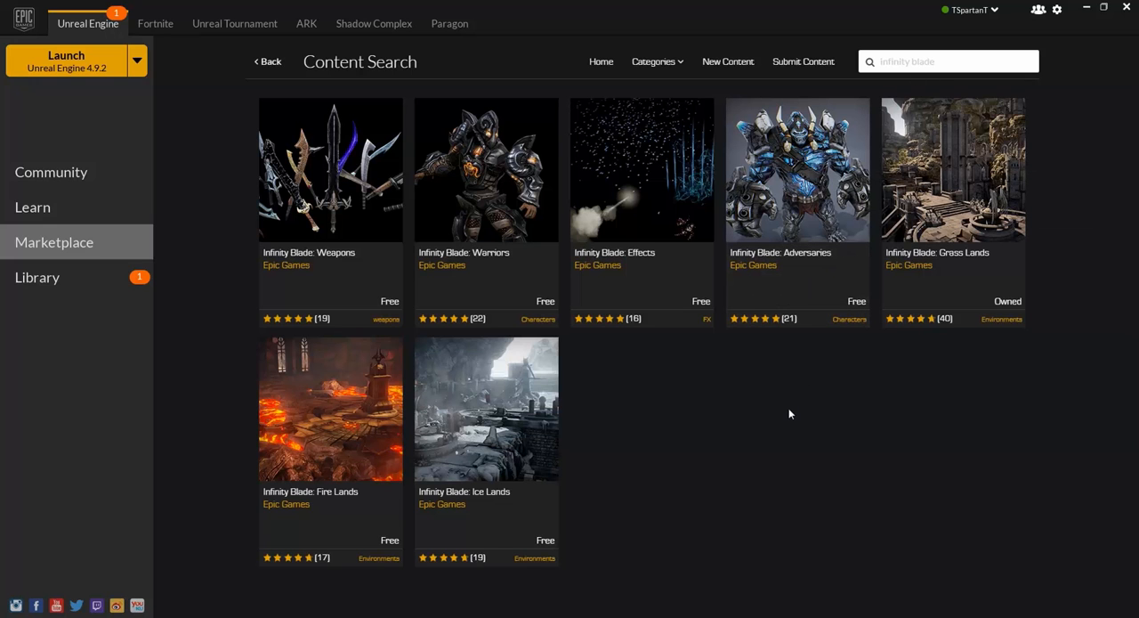
Step: Launch Unreal Engine 4.10.4 from the library and choose the First Person Blueprint template for a new project
click(124, 275)
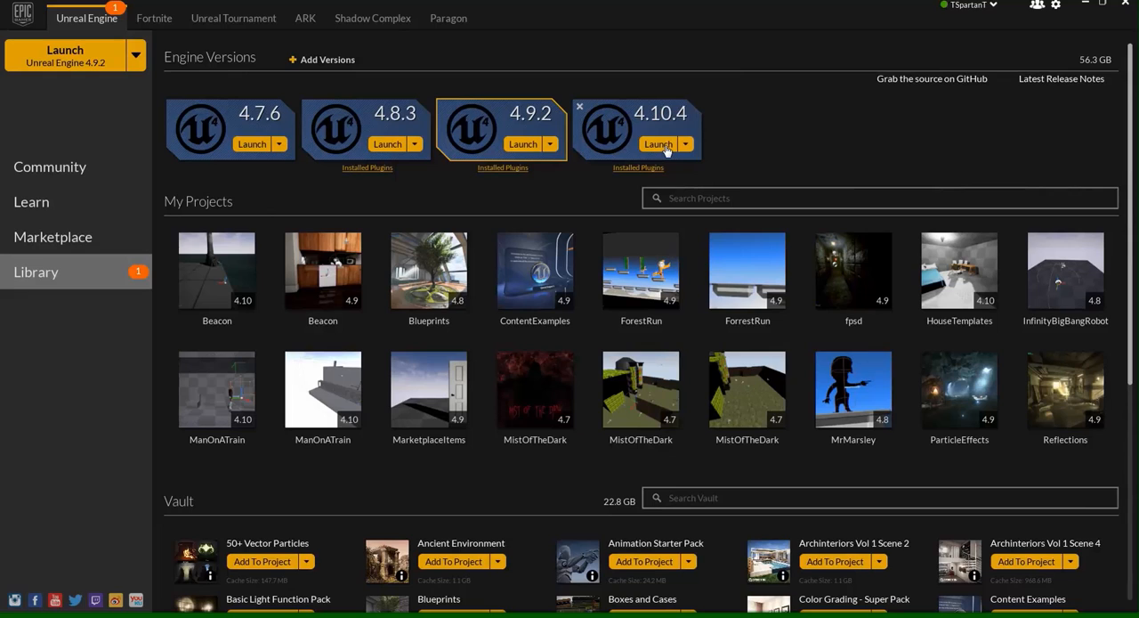
click(659, 144)
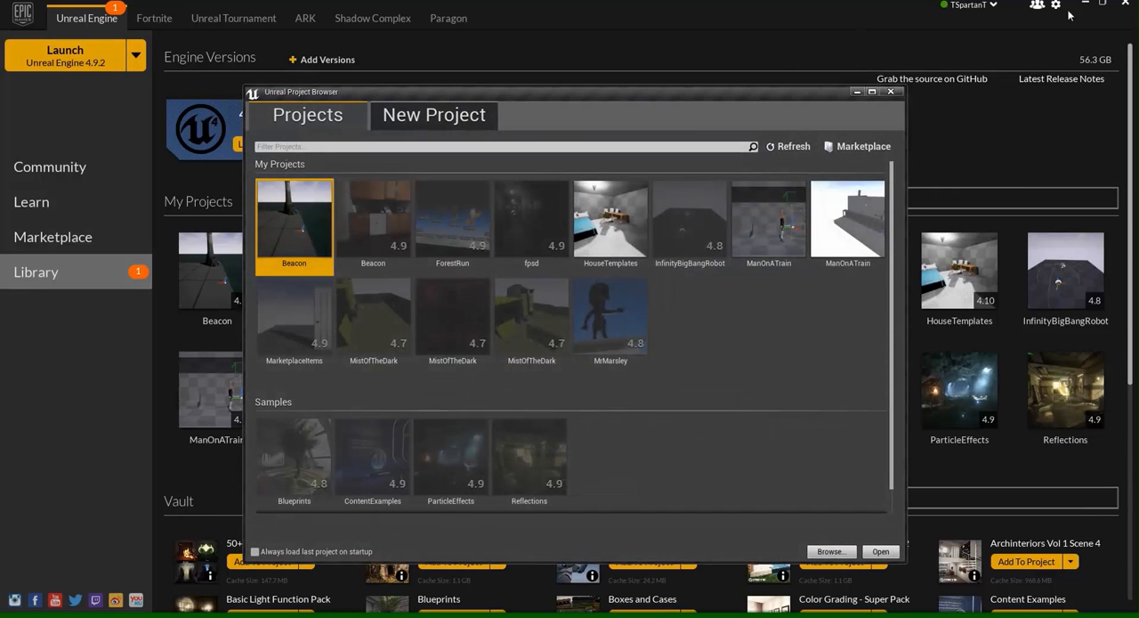
click(445, 116)
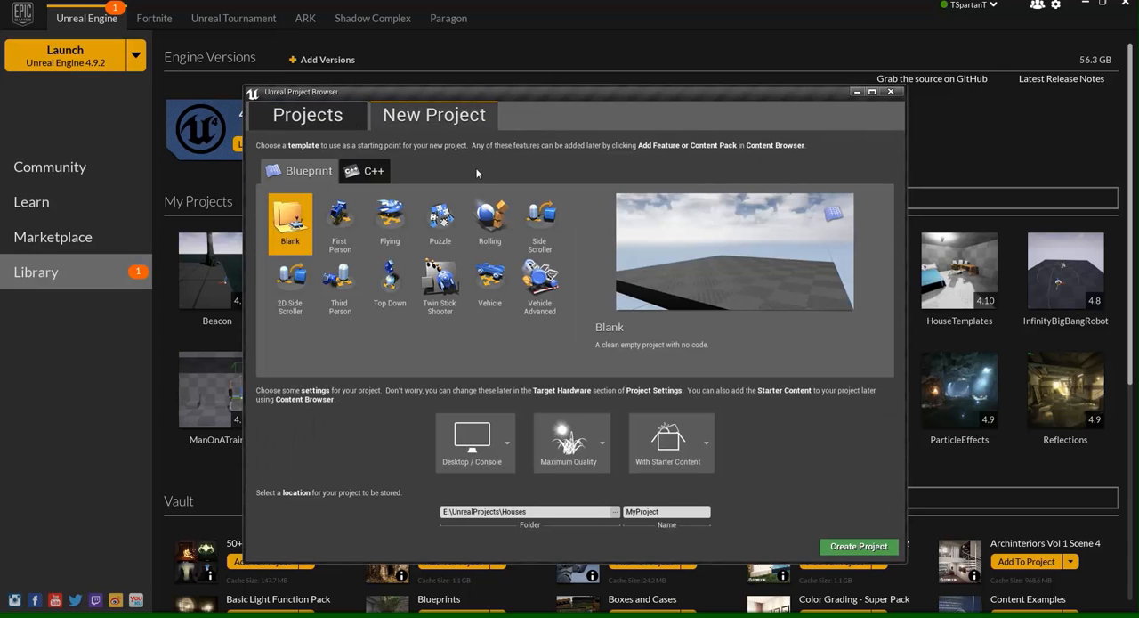
click(339, 222)
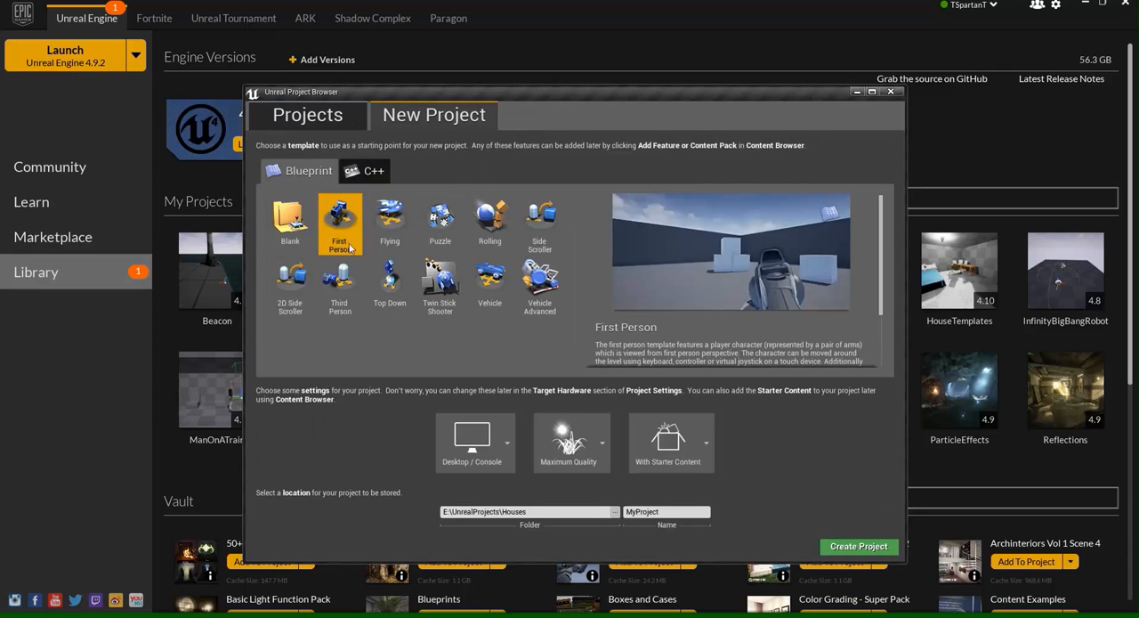
Step: Name the project FirstPersonTutorial, keep the folder E:\UnrealProjects\Houses, and create it
click(549, 513)
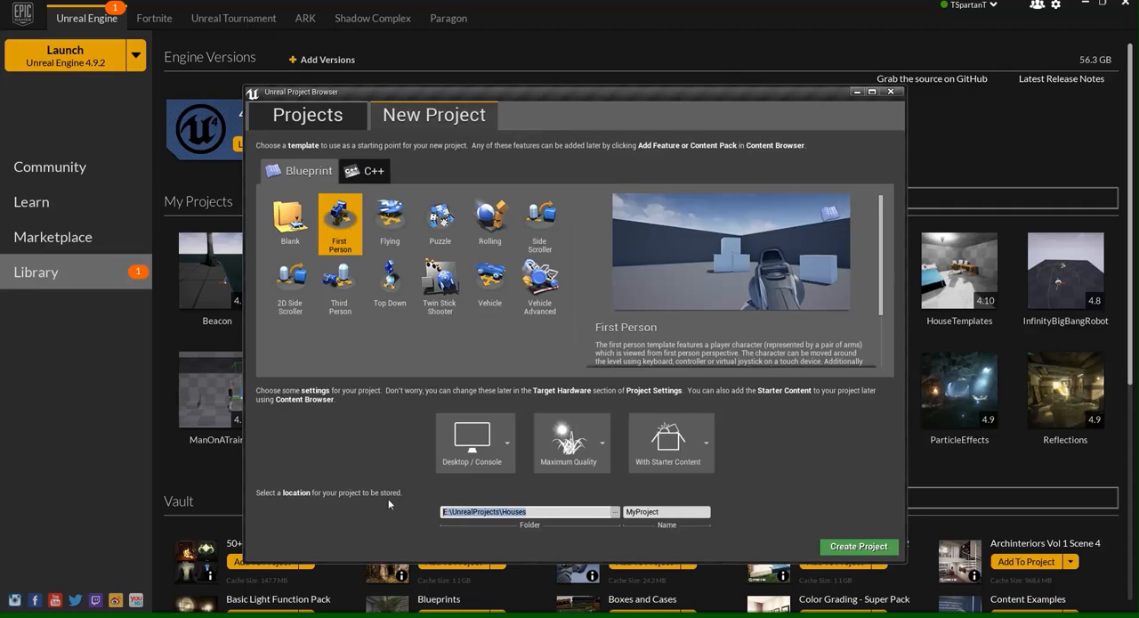
click(554, 517)
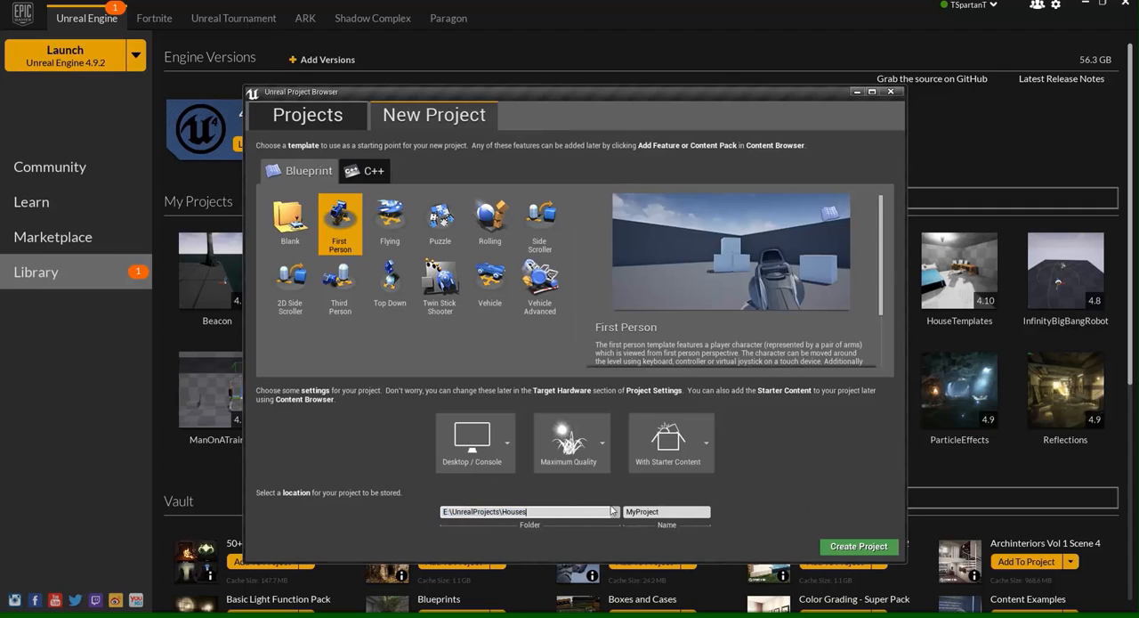
click(664, 515)
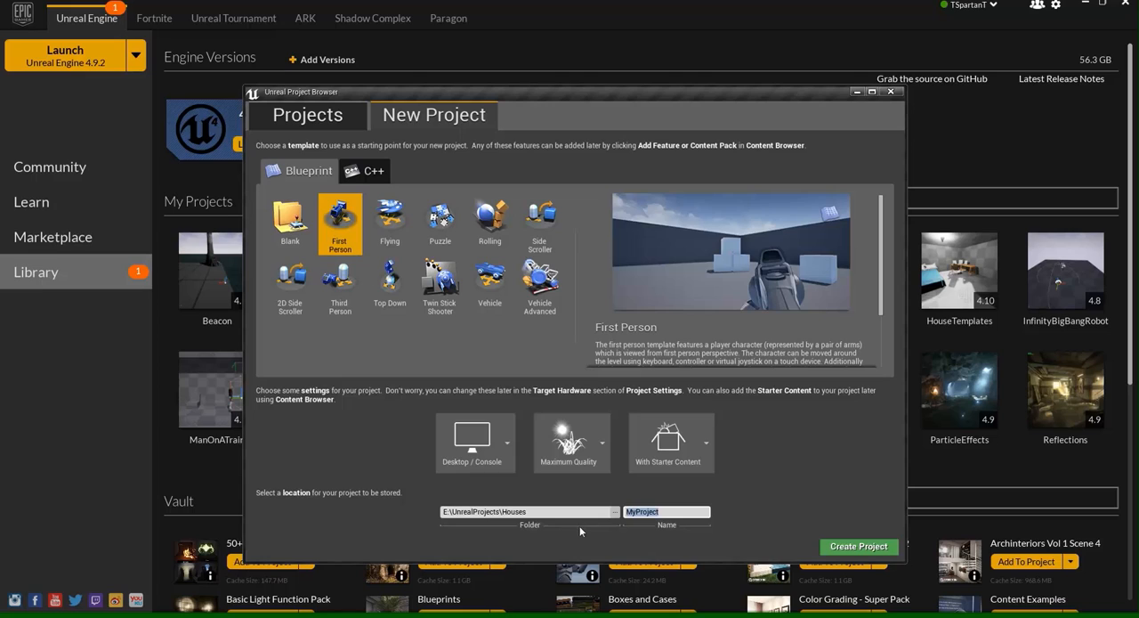
text(FirstPersonTutorial)
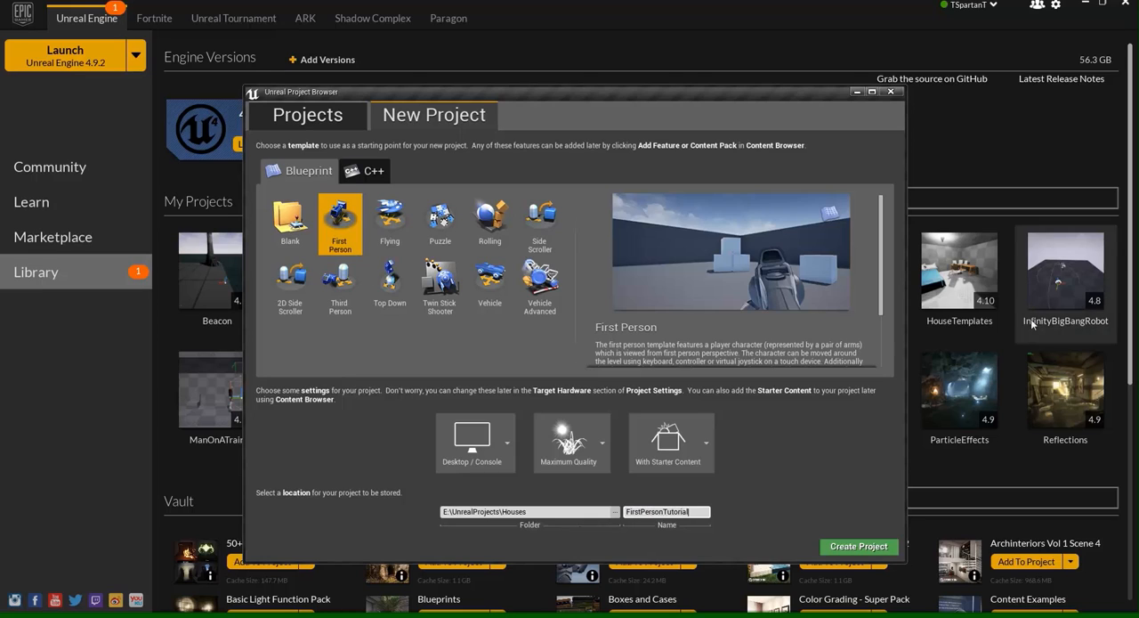
click(833, 551)
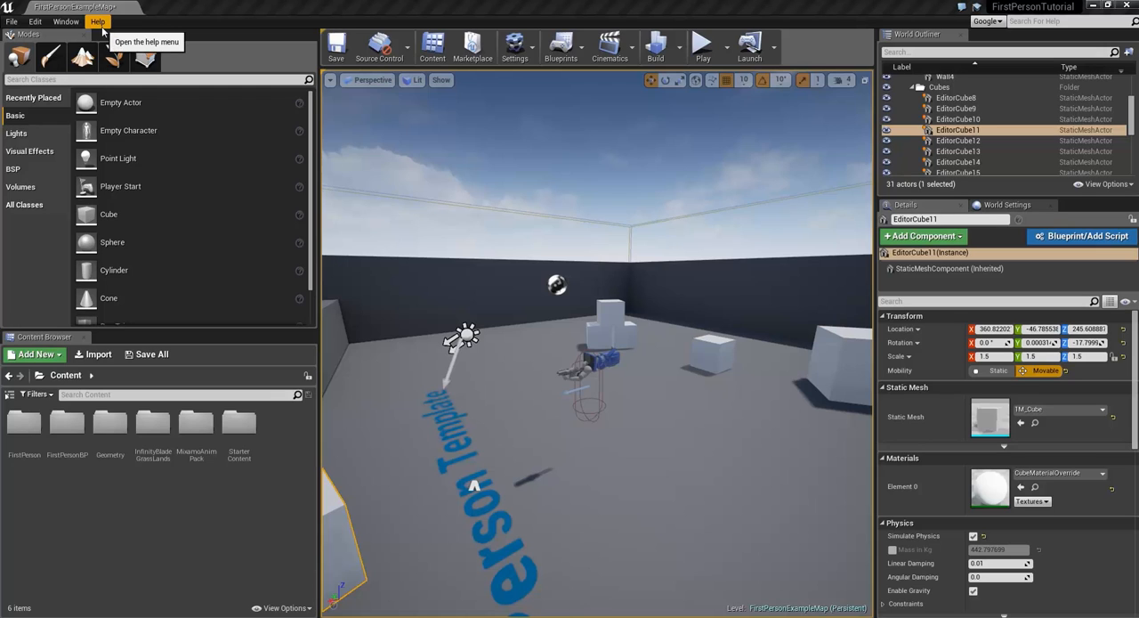
Step: Save all unsaved levels and assets of the project
click(11, 21)
mouse_move(36, 23)
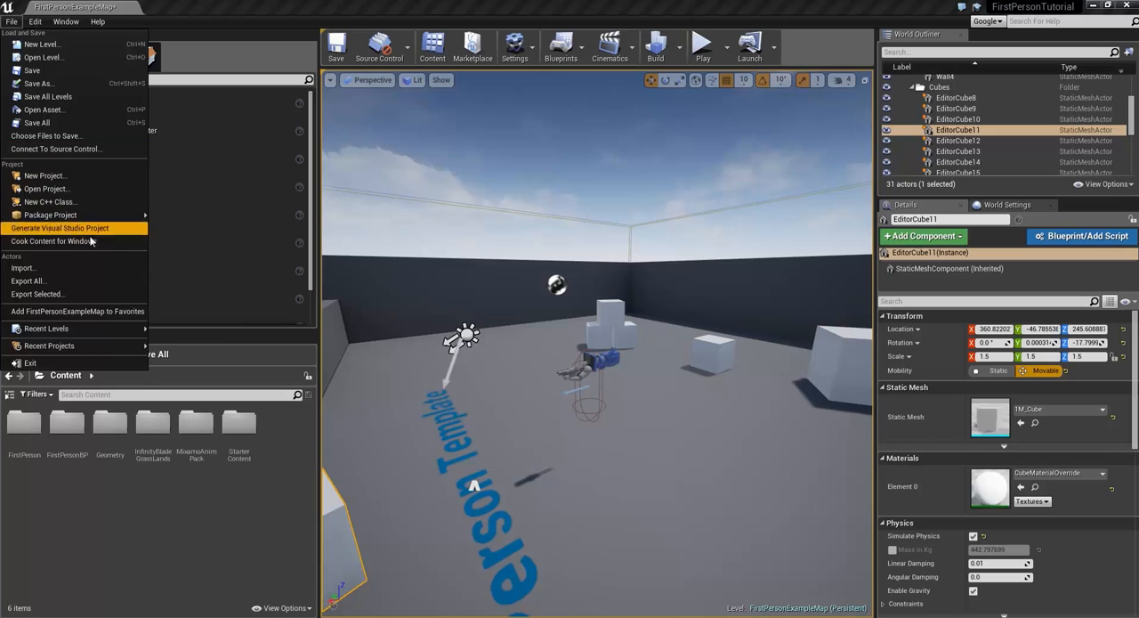
click(72, 125)
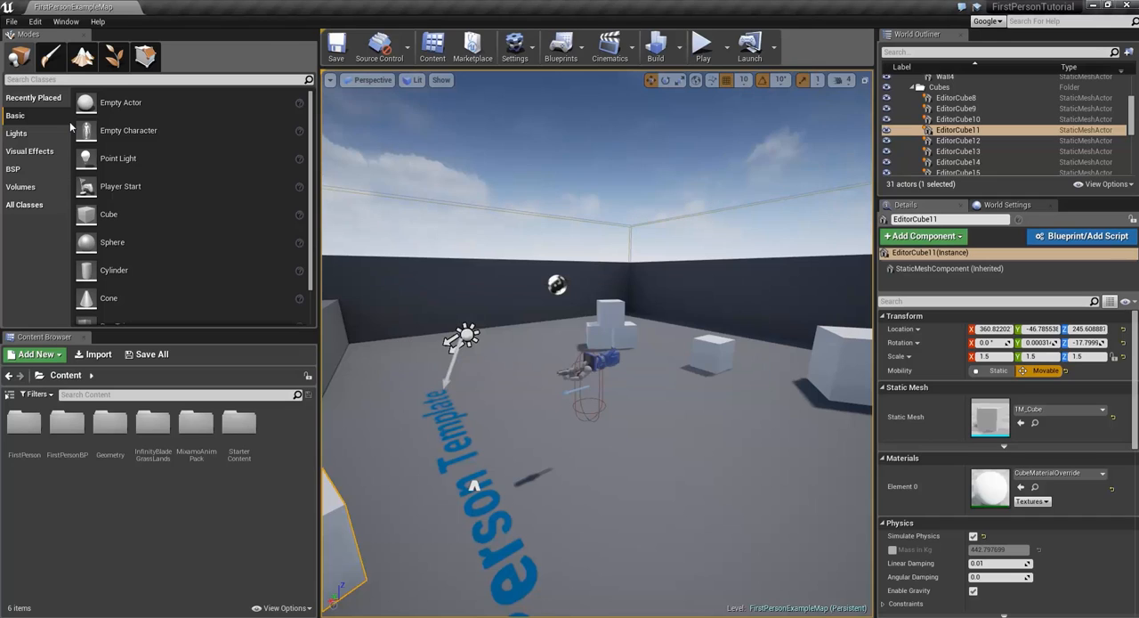
Step: Look through the Edit and Window commands, the Lights placement category and the mesh paint settings, and return to the Basic placement actors
click(35, 22)
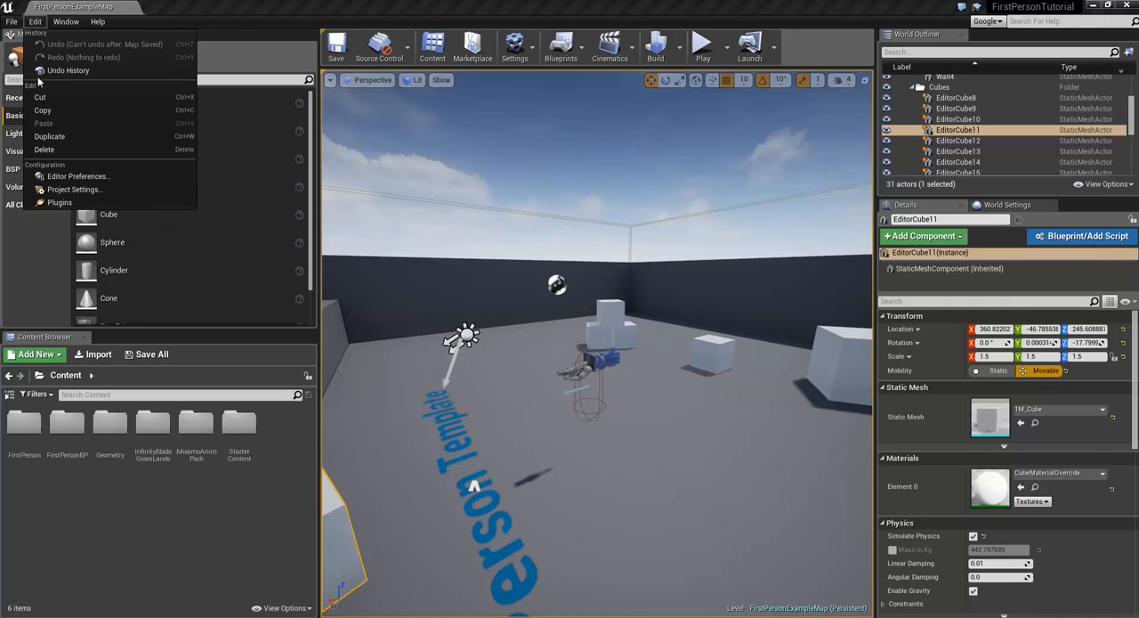
mouse_move(63, 24)
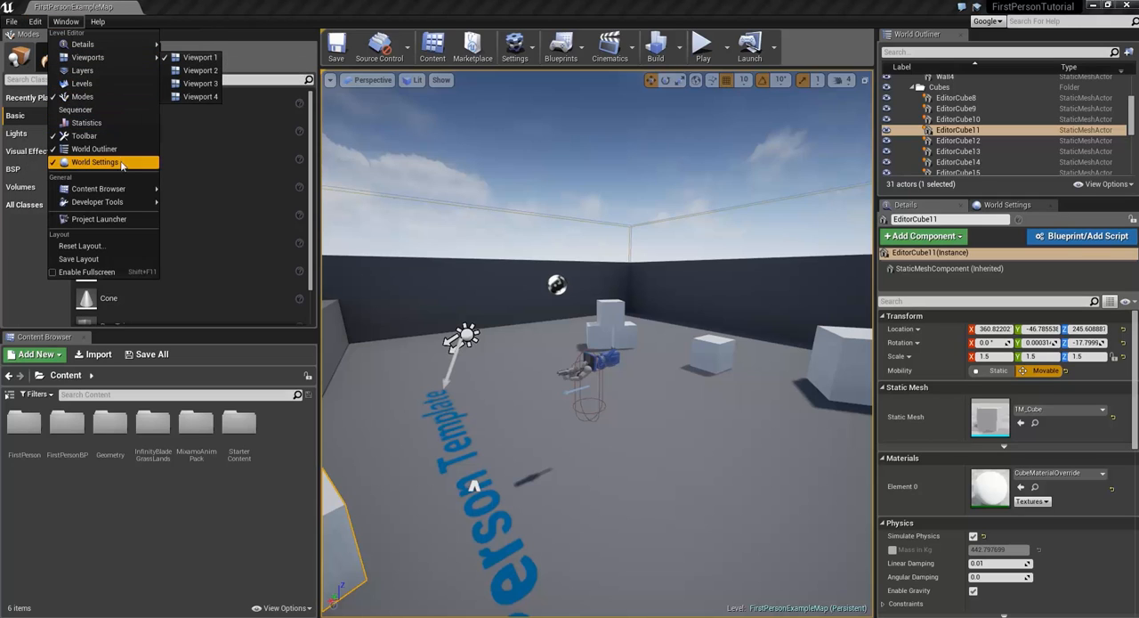
click(42, 132)
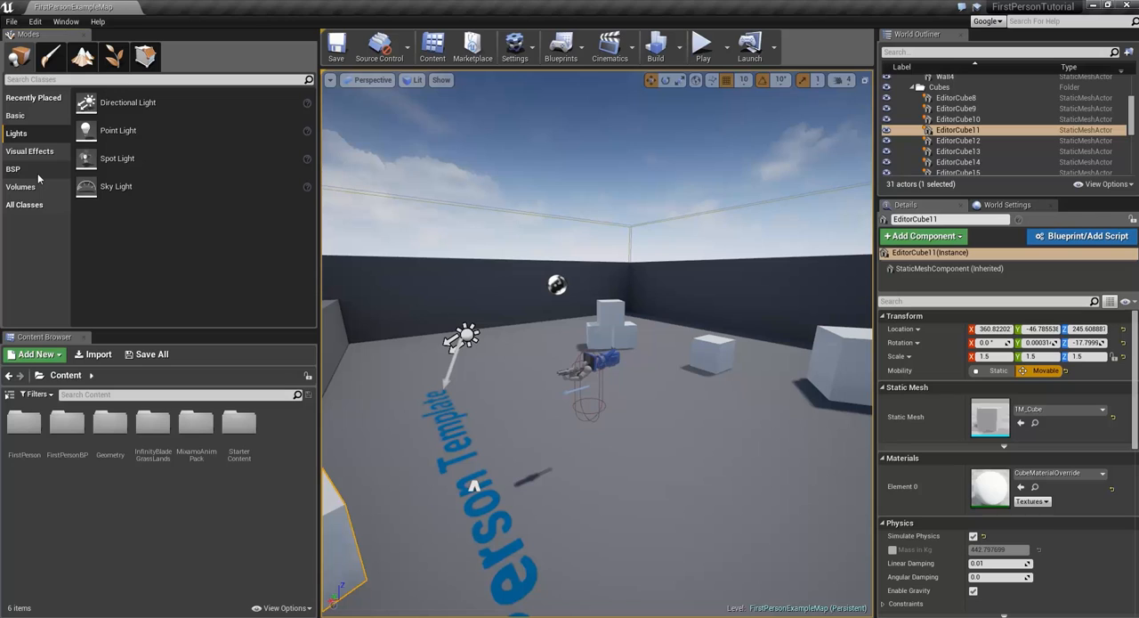
click(58, 62)
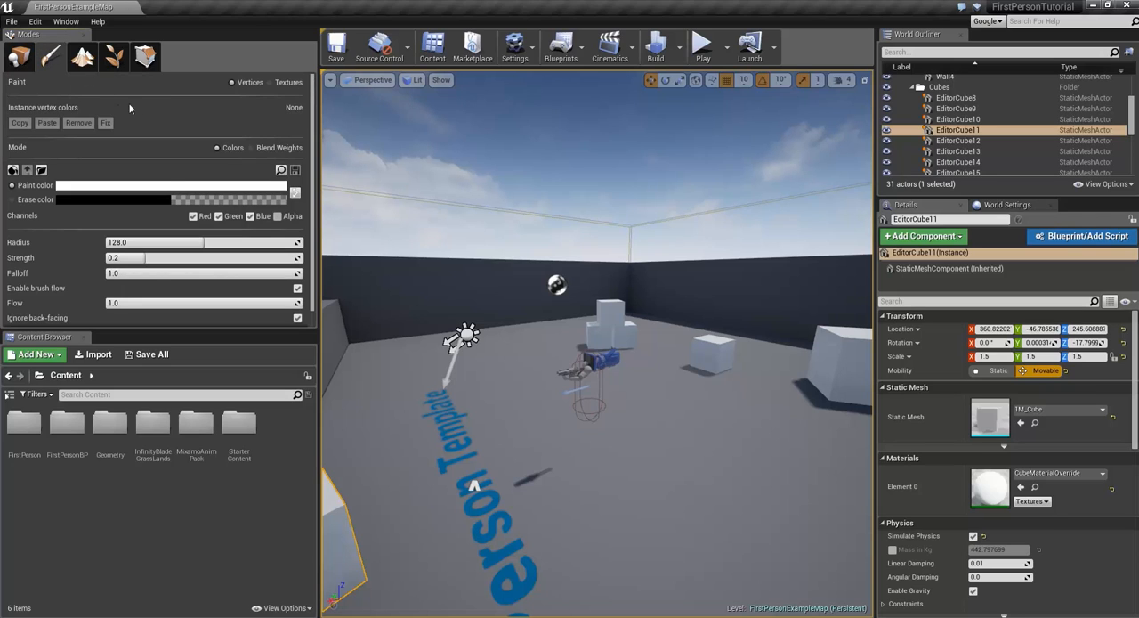
scroll(148, 229, down, 1)
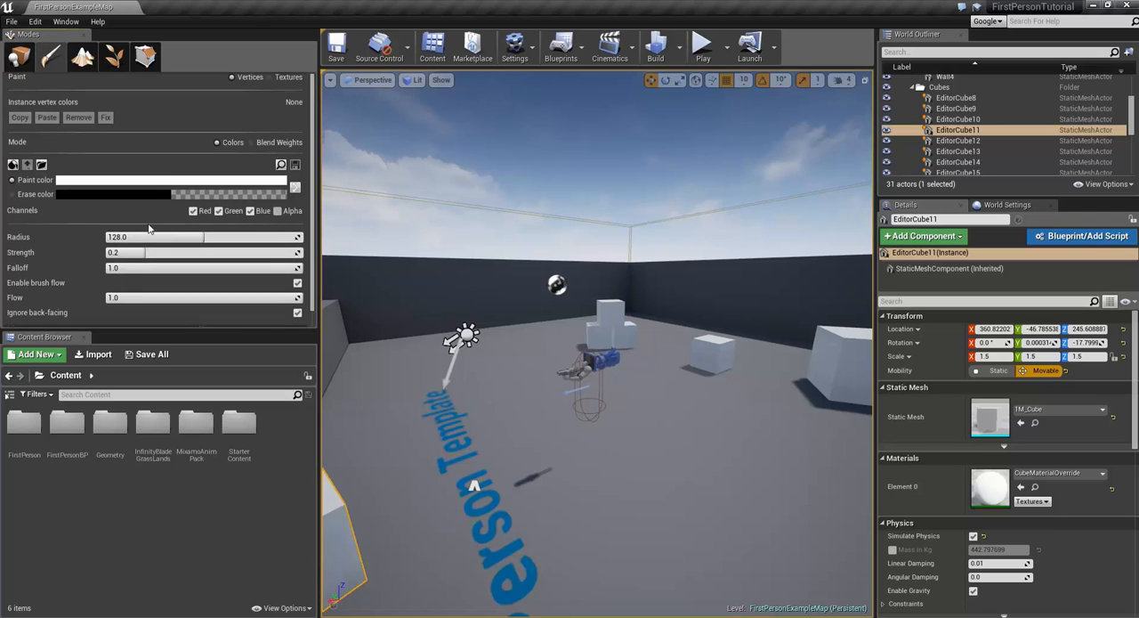
click(19, 57)
click(15, 115)
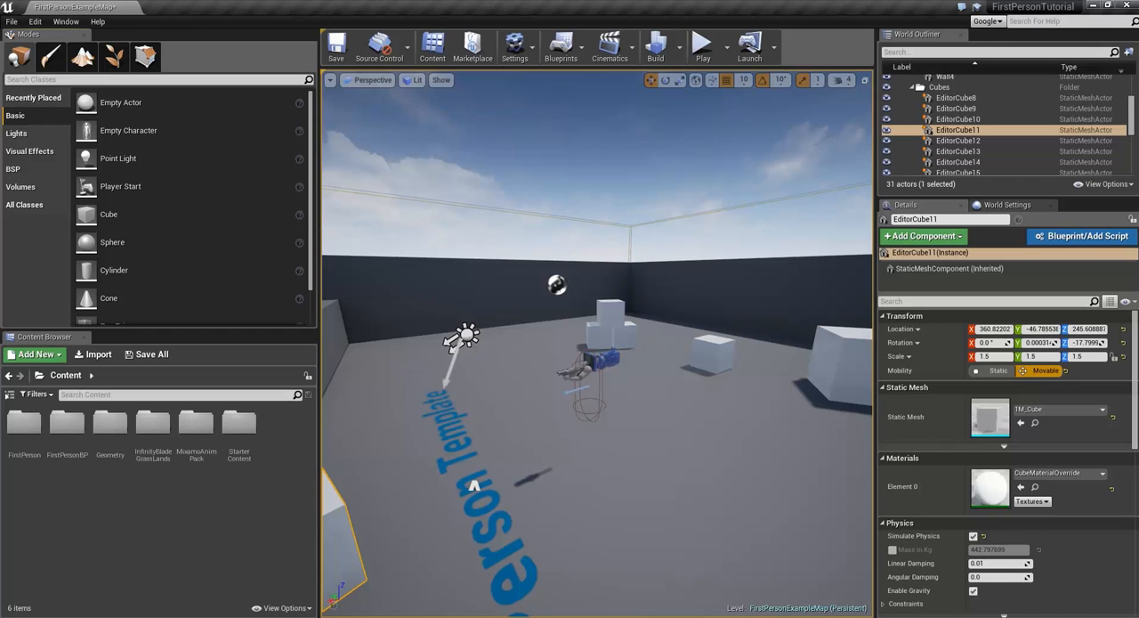
Step: Paint the fern and flower foliage meshes across the bare ground with brush size 512 and paint density 0.5
click(45, 131)
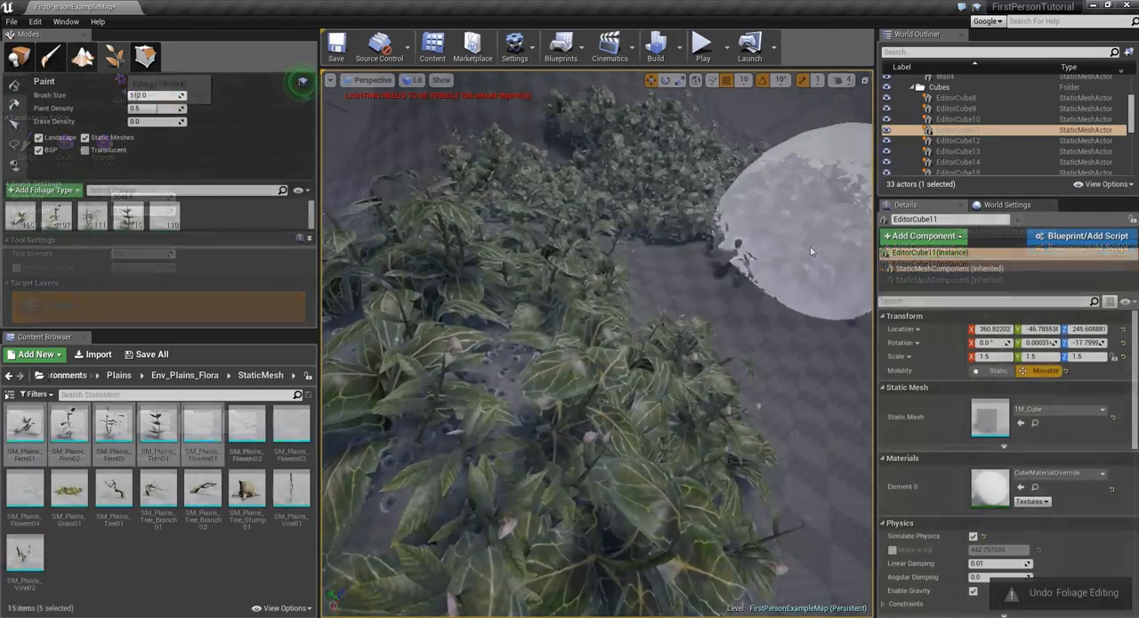
mouse_move(656, 188)
right_down()
mouse_move(641, 234)
mouse_move(654, 227)
right_up()
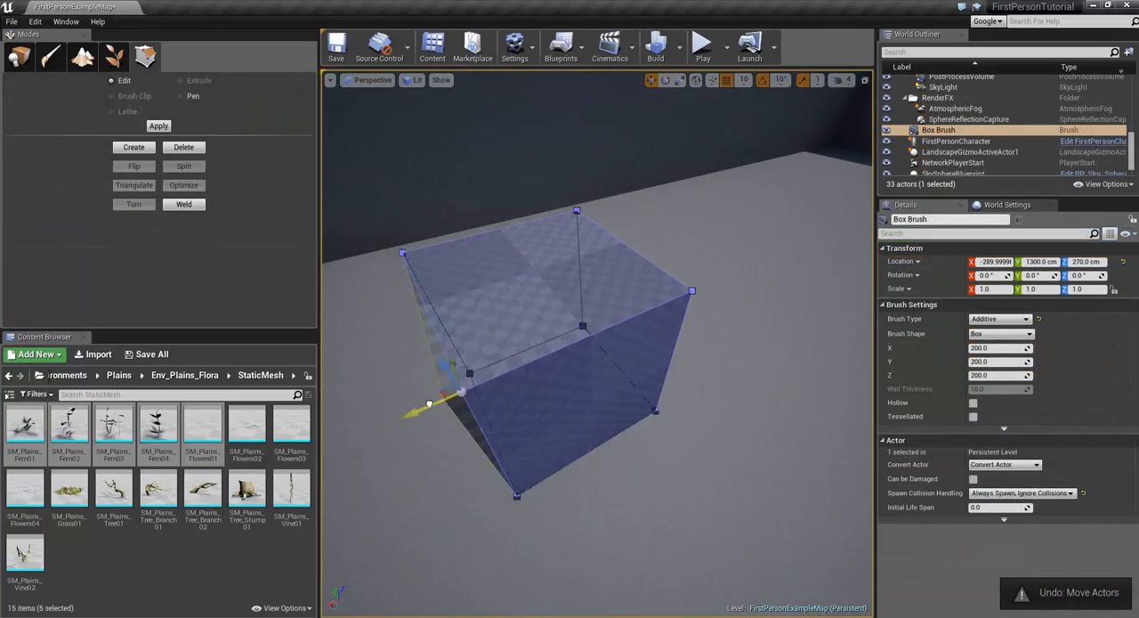
Step: Reshape the box brush in geometry editing by pulling its upper front corner vertex inward, and deselect the brush
drag(429, 405, 560, 316)
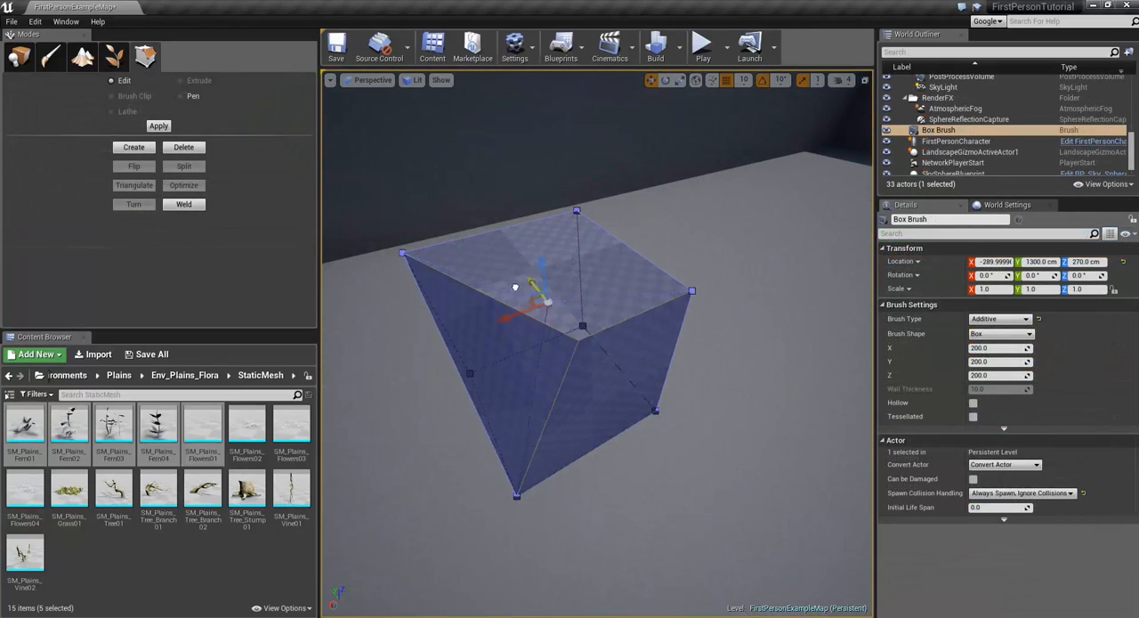
mouse_move(515, 287)
mouse_down()
mouse_move(538, 274)
mouse_move(574, 322)
mouse_up()
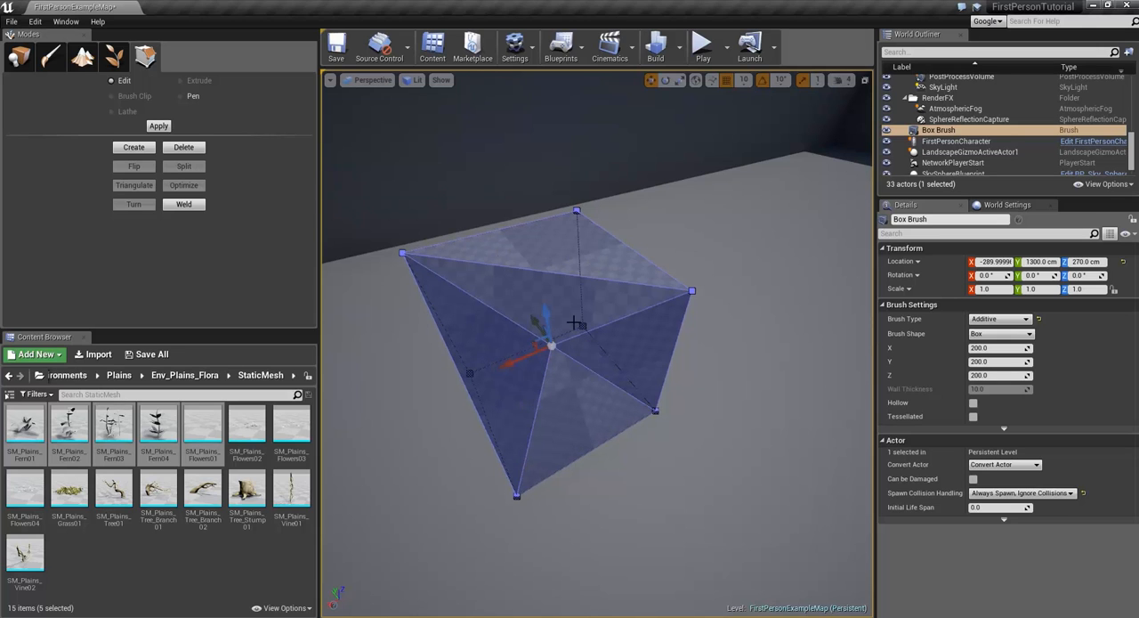
click(702, 275)
right_drag(692, 277, 643, 246)
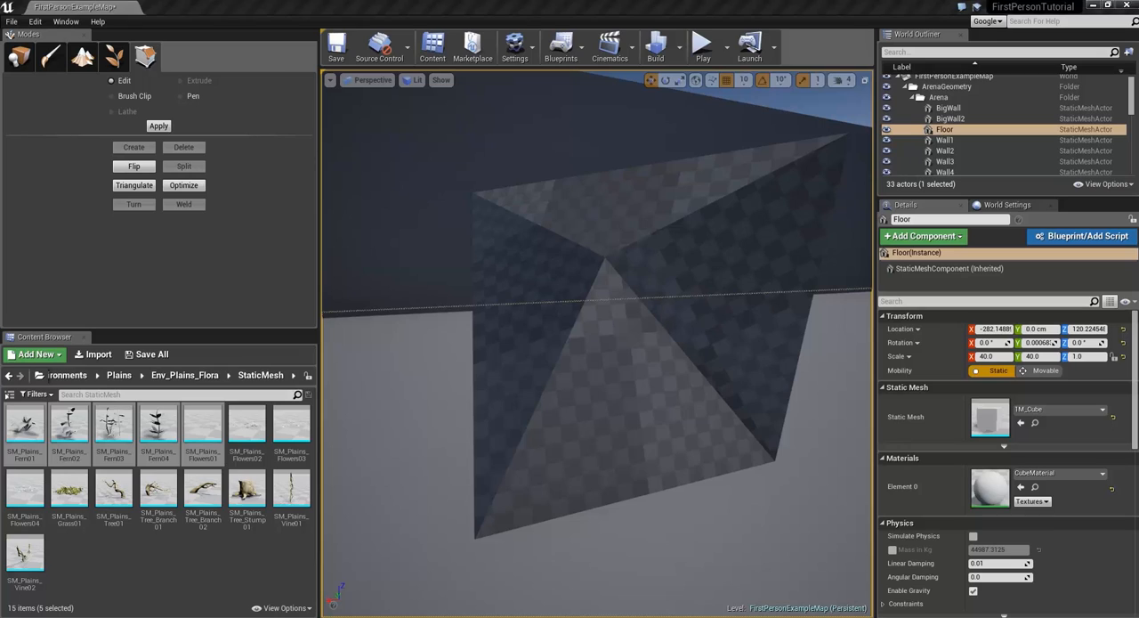
Step: Return the Content Browser to the root Content folder and check which additional Content Browser windows can be opened
click(67, 374)
click(65, 374)
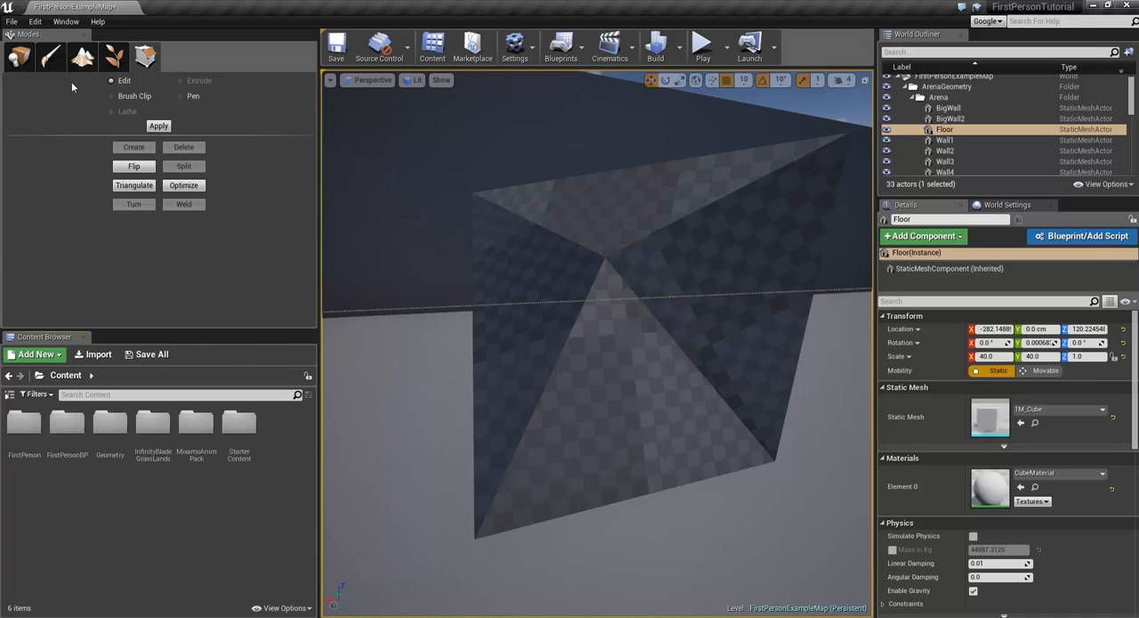
click(65, 22)
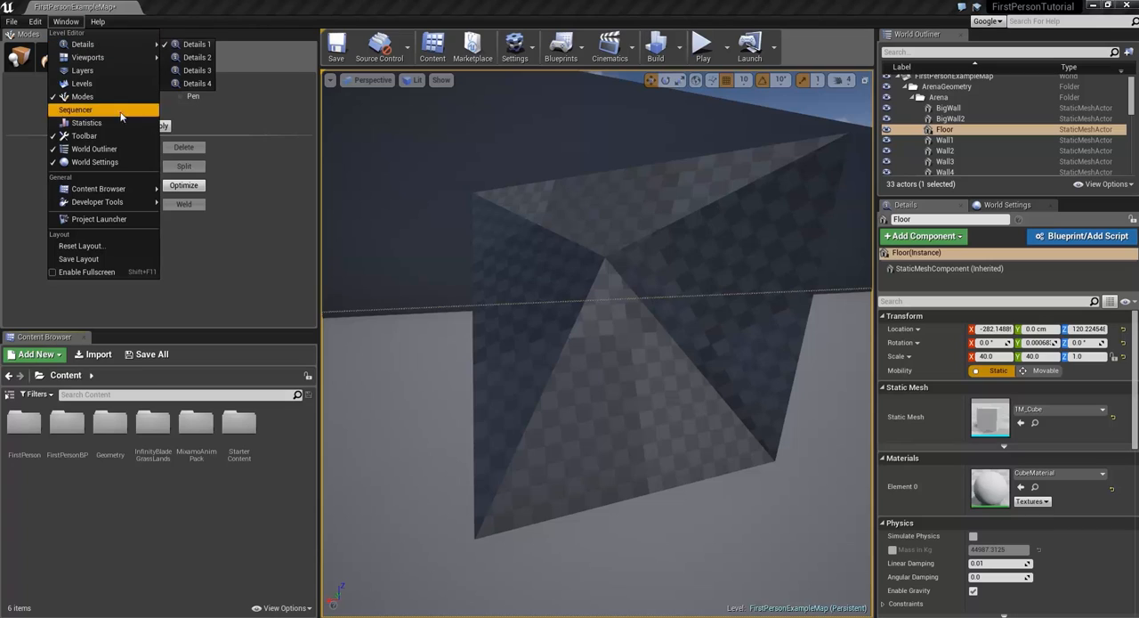
mouse_move(128, 194)
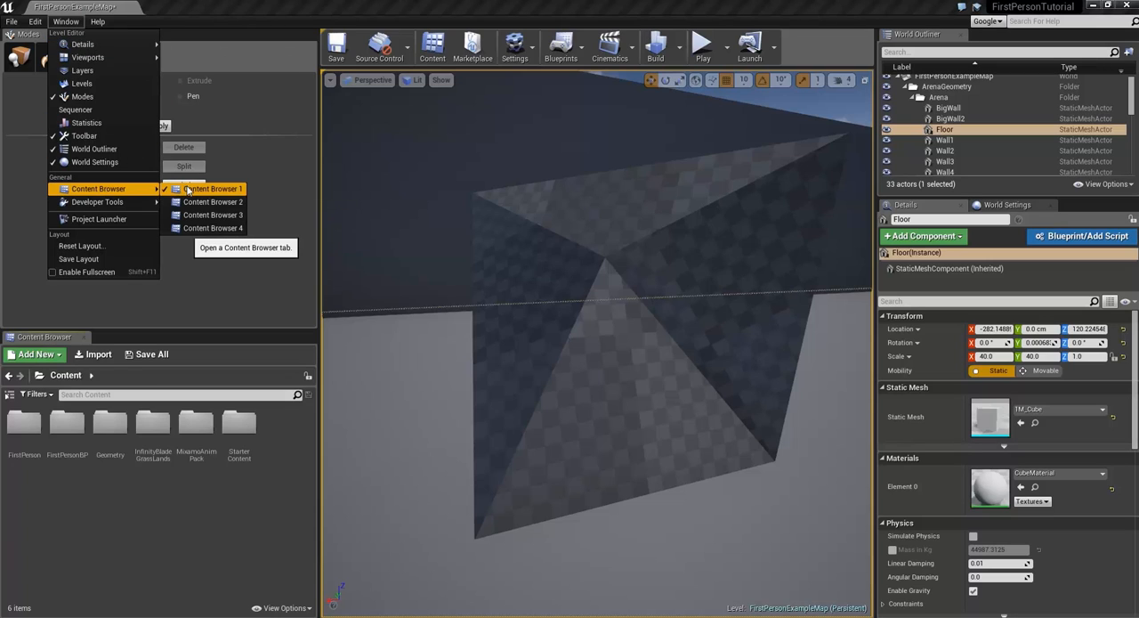
click(197, 287)
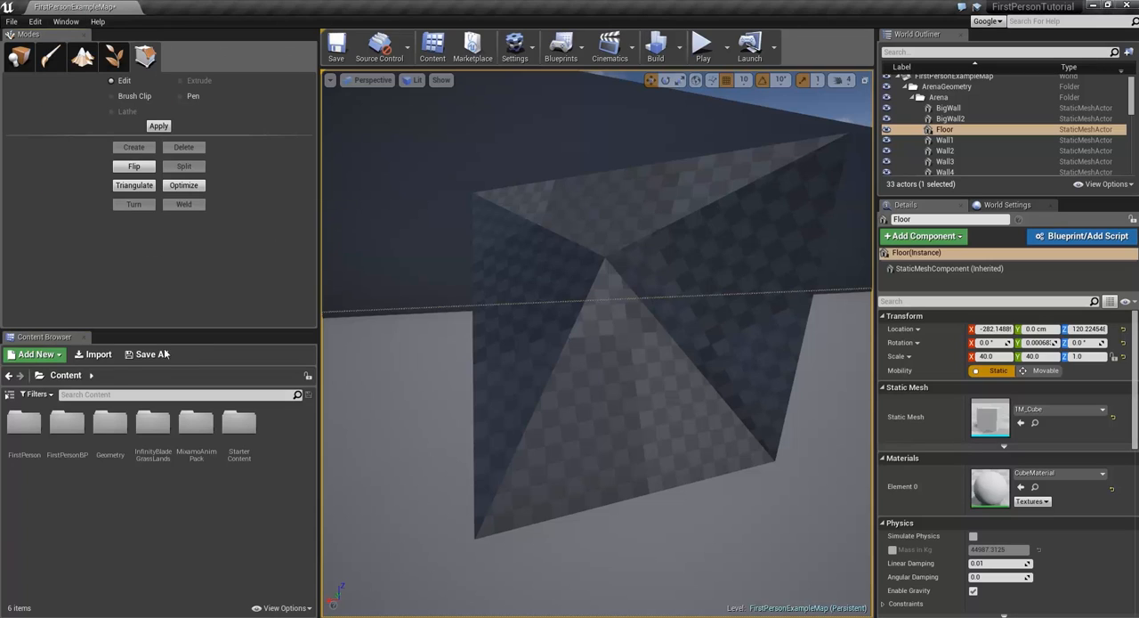
Step: Search the Content Browser for grass and clear the search again
drag(45, 338, 182, 544)
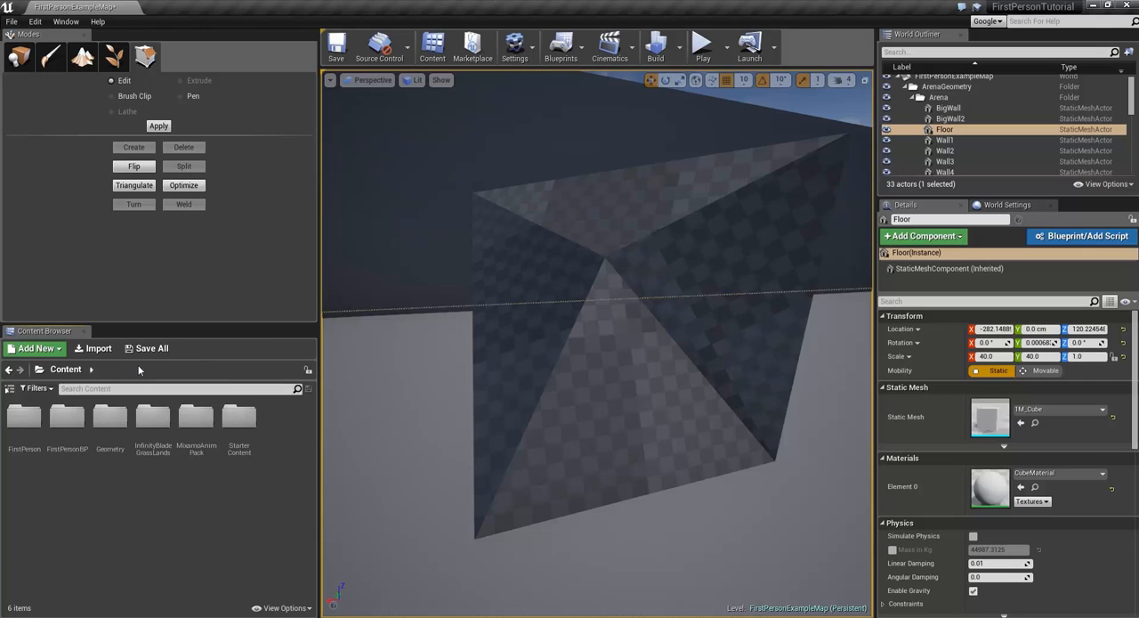
text(grass)
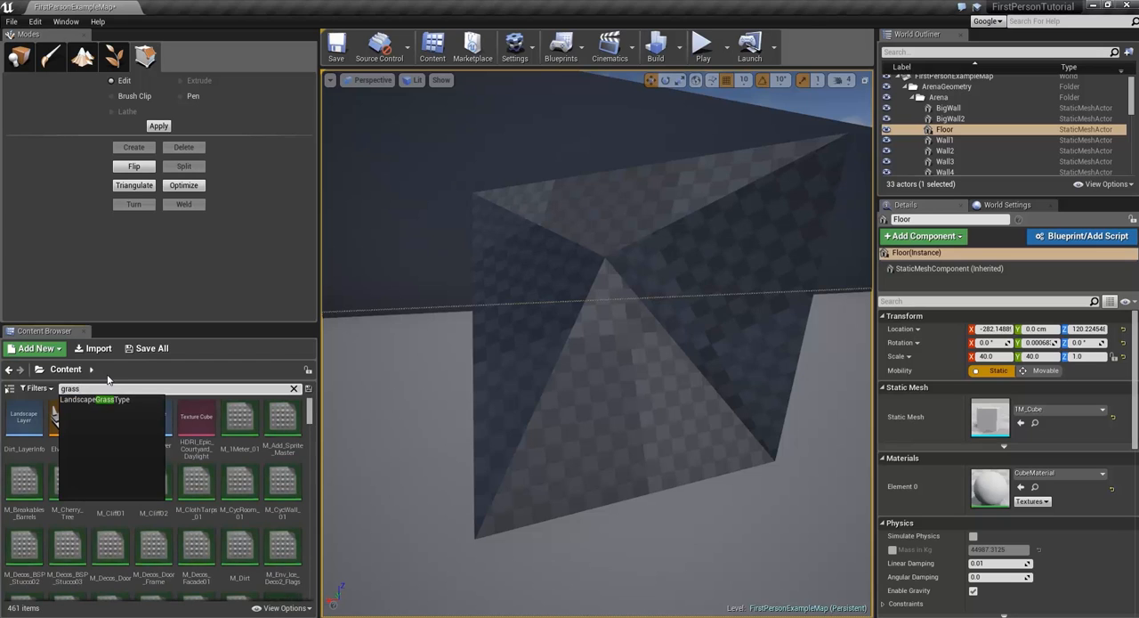
key(BackSpace)
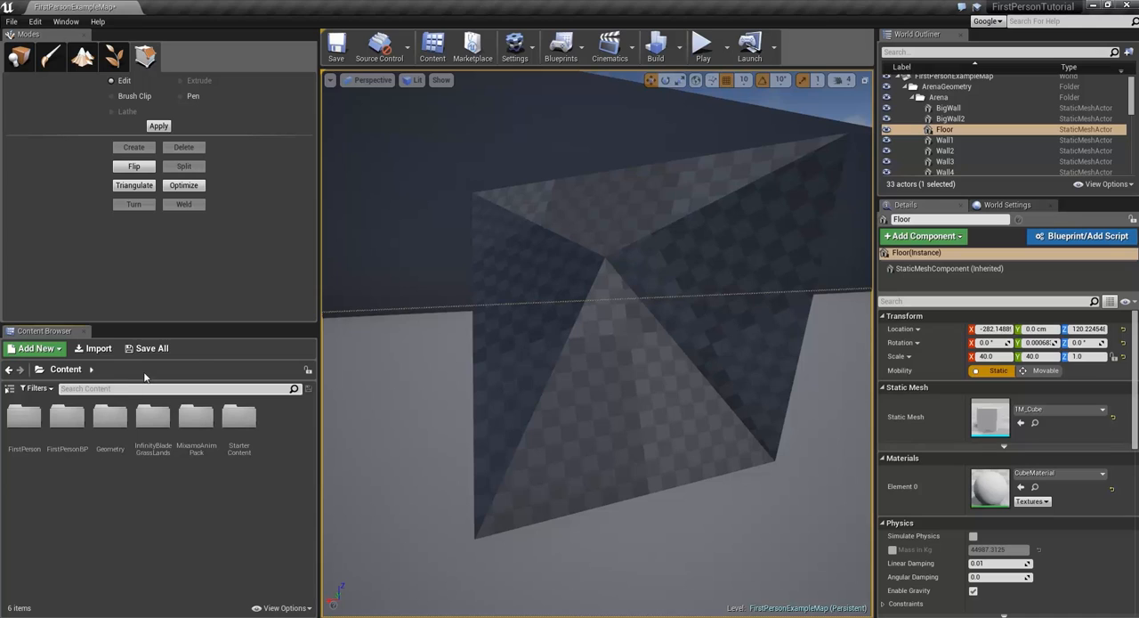
Step: Look through the asset types that can be added to the project, including the Blueprints, Materials & Textures and User Interface categories
click(41, 350)
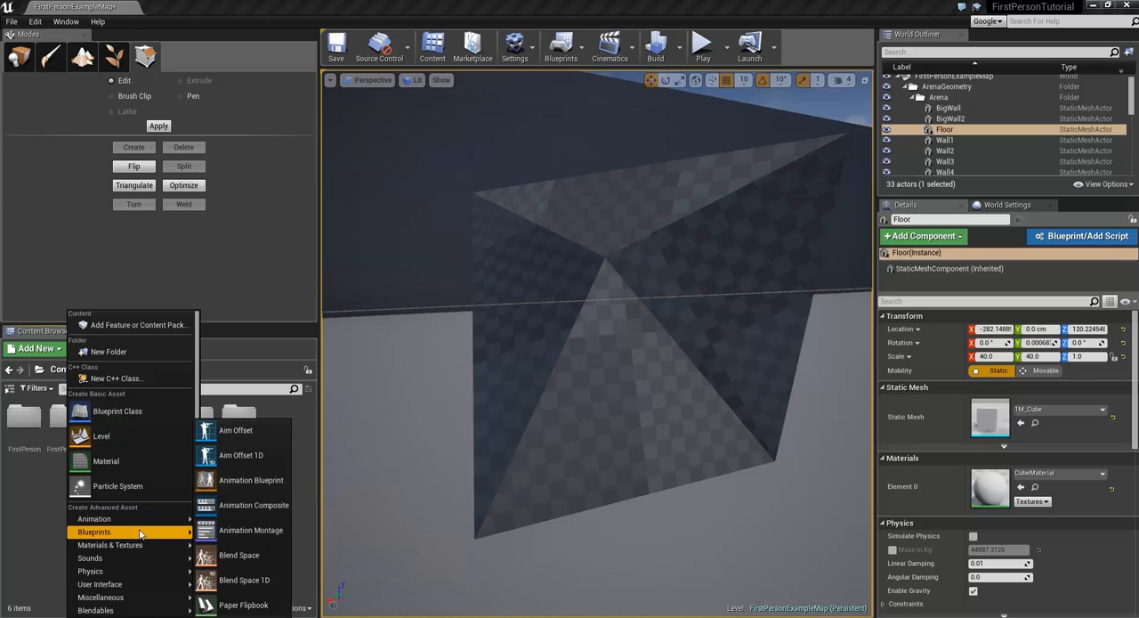
mouse_move(140, 546)
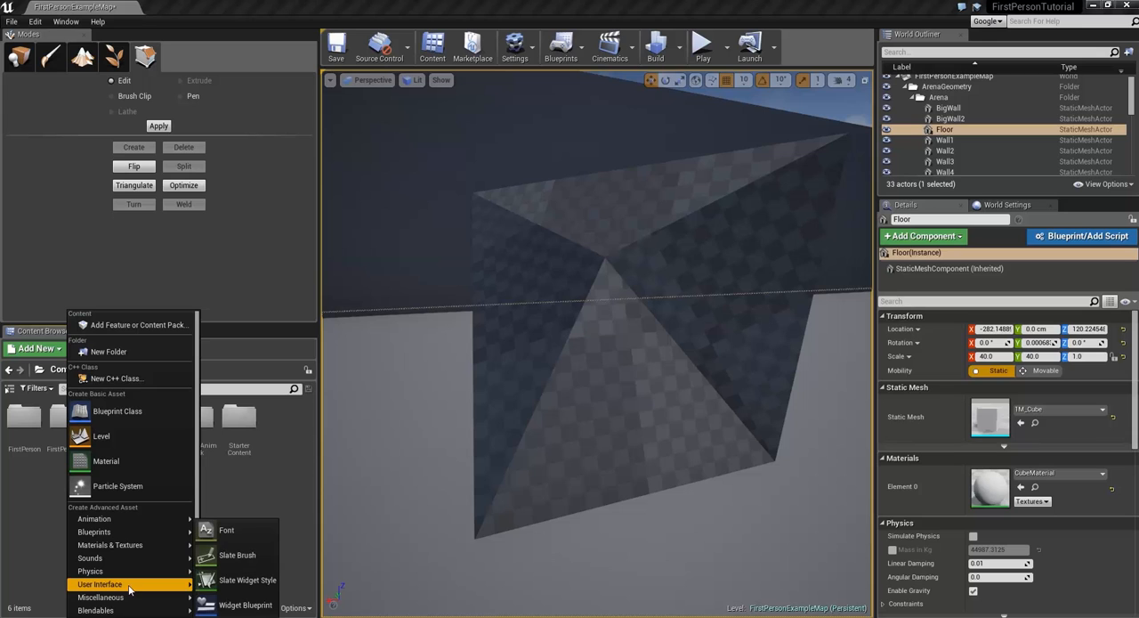
mouse_move(116, 613)
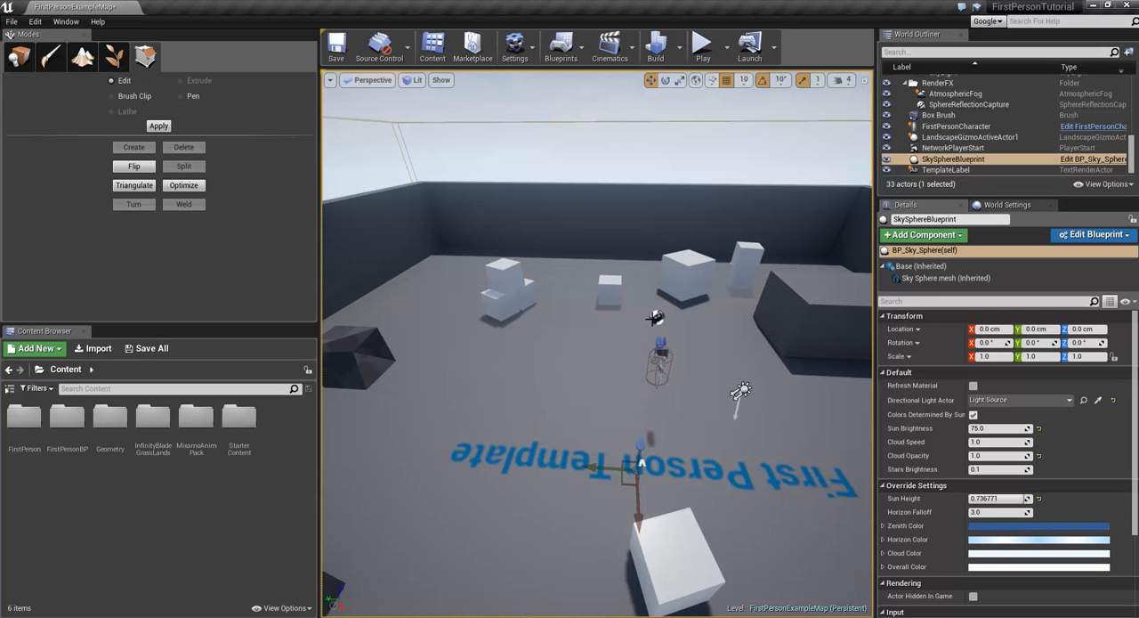
Step: Fly the viewport camera around the arena to examine the level from above, near the floor and toward the sky
right_drag(597, 343, 713, 331)
key(a)
key(d)
key(w)
key(a)
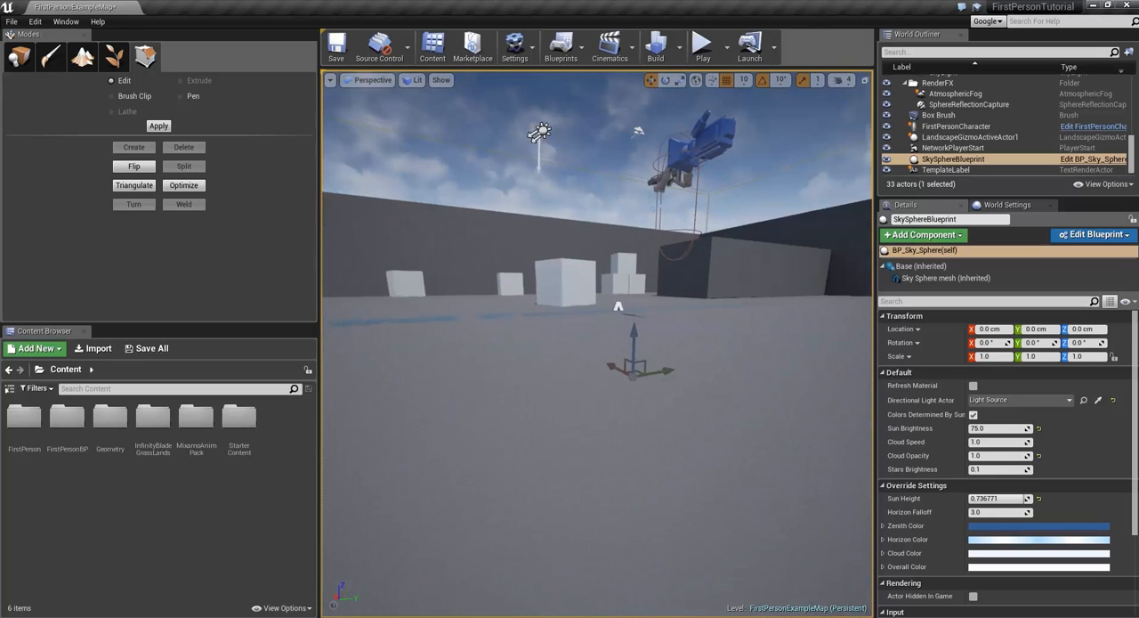
key(q)
right_drag(597, 344, 584, 342)
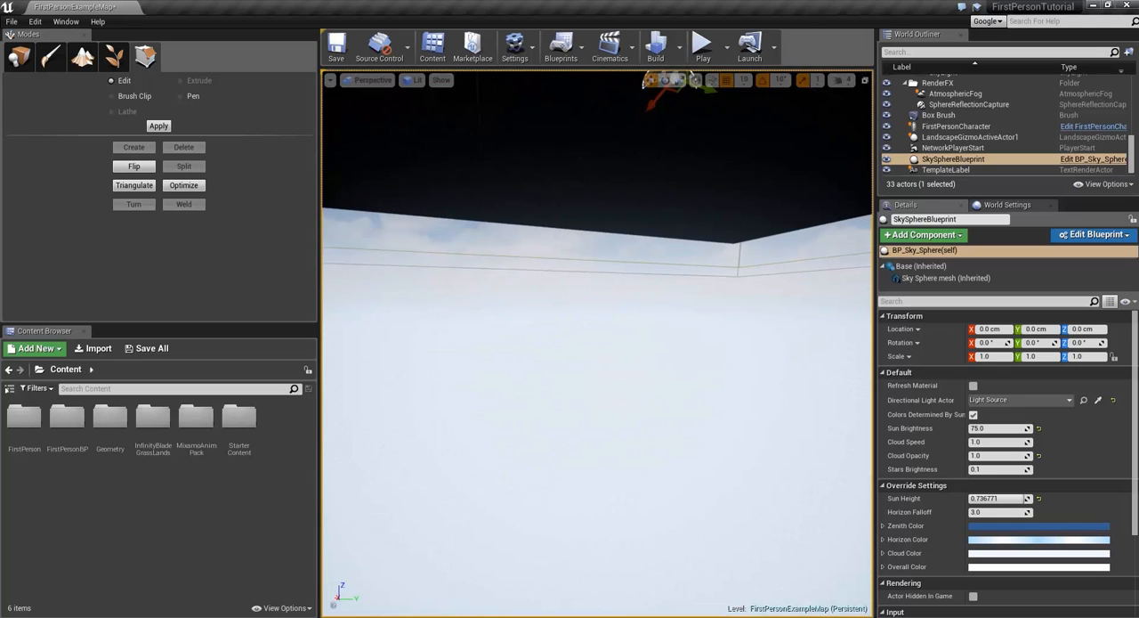
key(e)
right_drag(469, 175, 289, 206)
key(s)
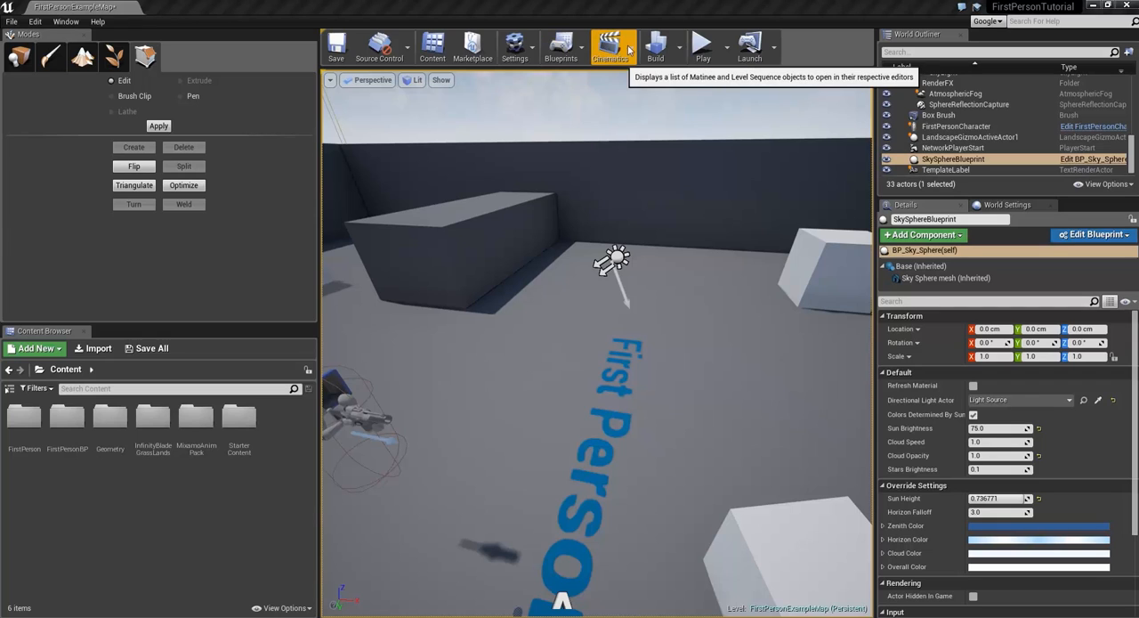
Step: Look through the Build options, the Play modes and the Launch device options without running any of them
click(680, 46)
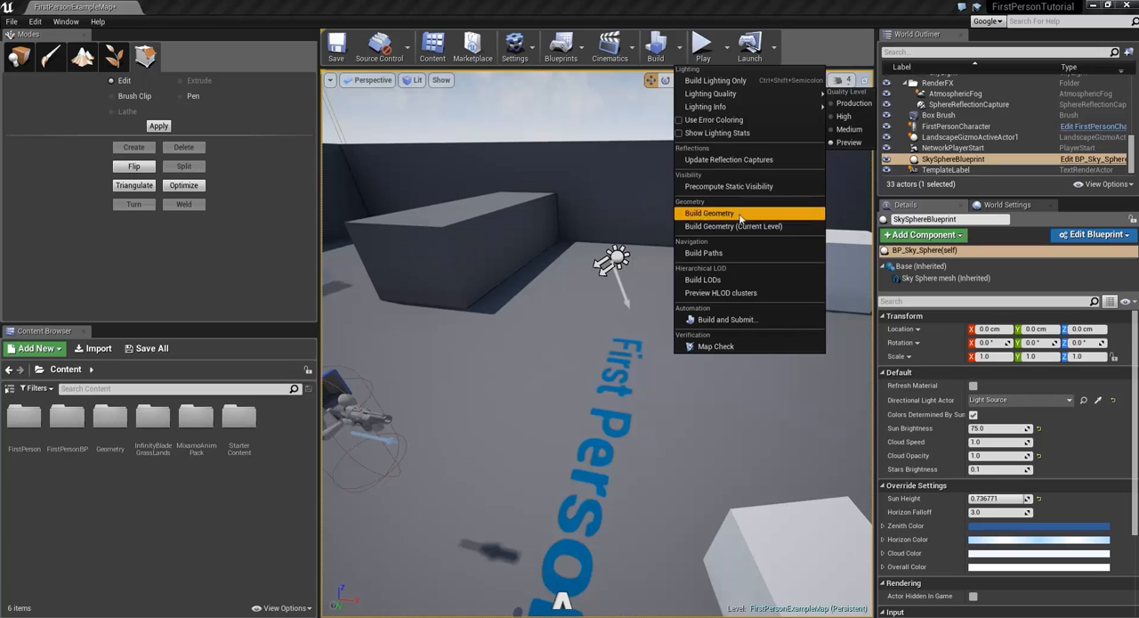
click(643, 111)
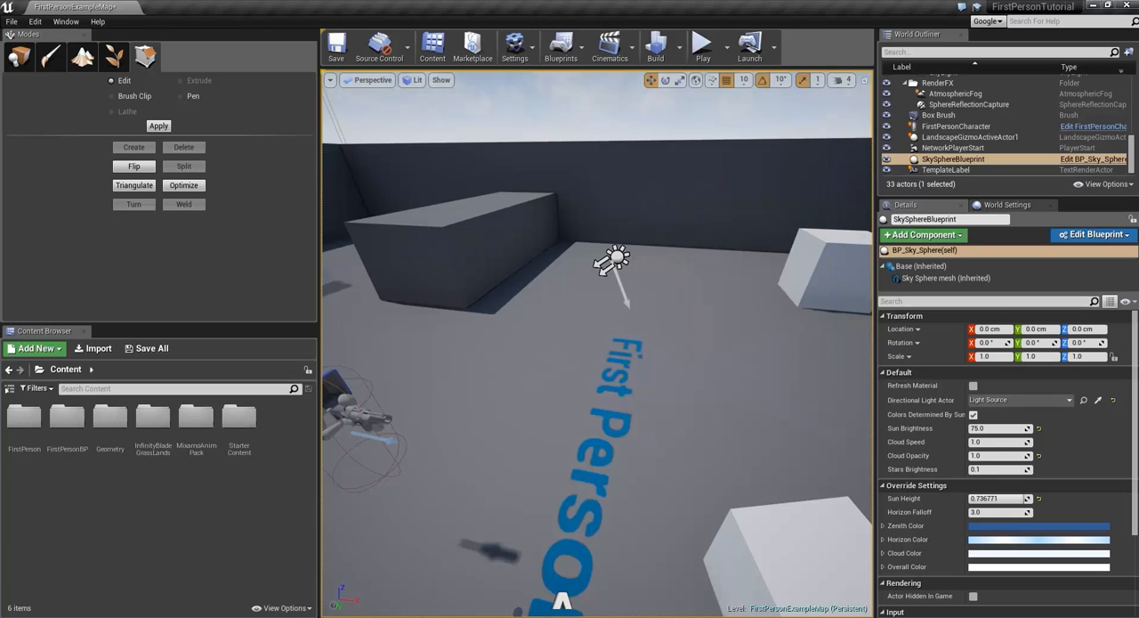
click(726, 46)
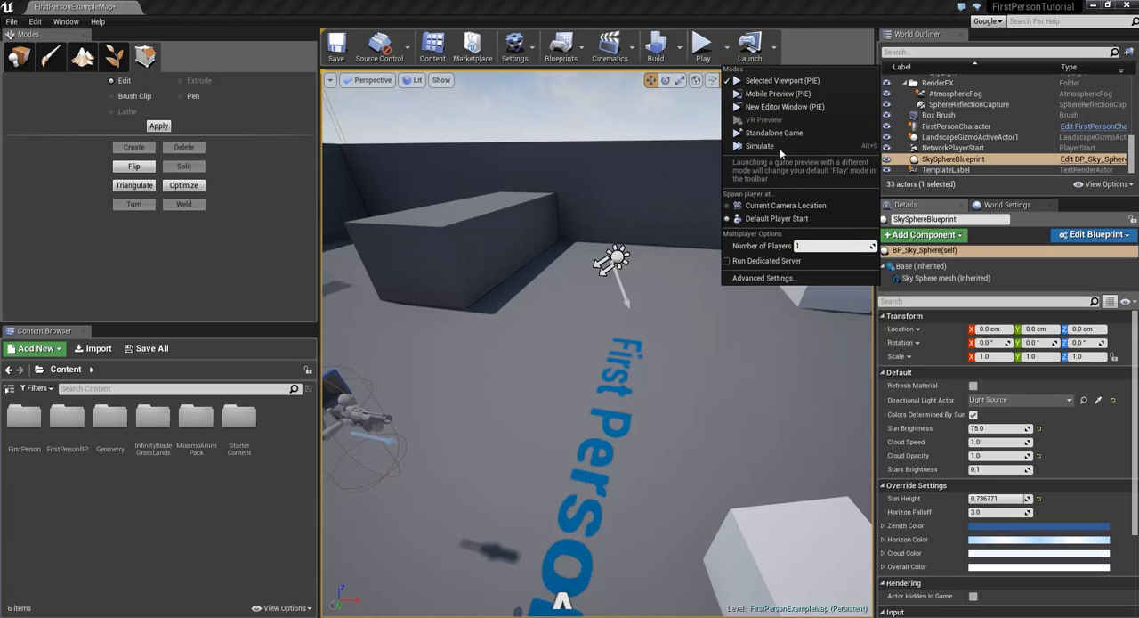
click(774, 46)
click(777, 49)
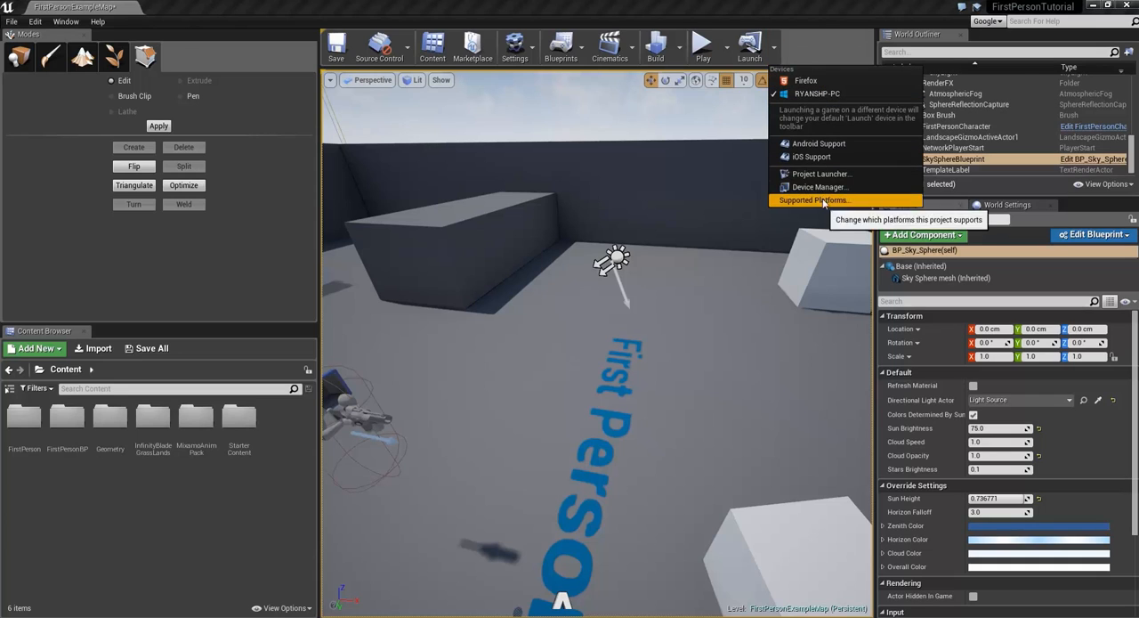
click(805, 7)
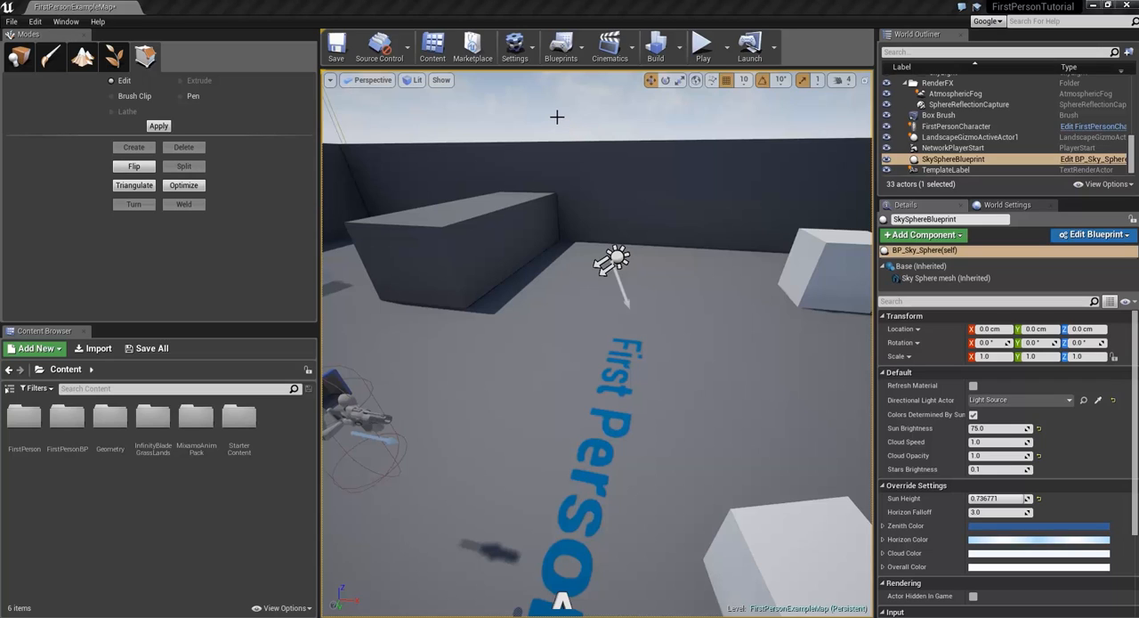
Step: Try the Medium and Low quality presets in the Engine Scalability Settings
click(527, 55)
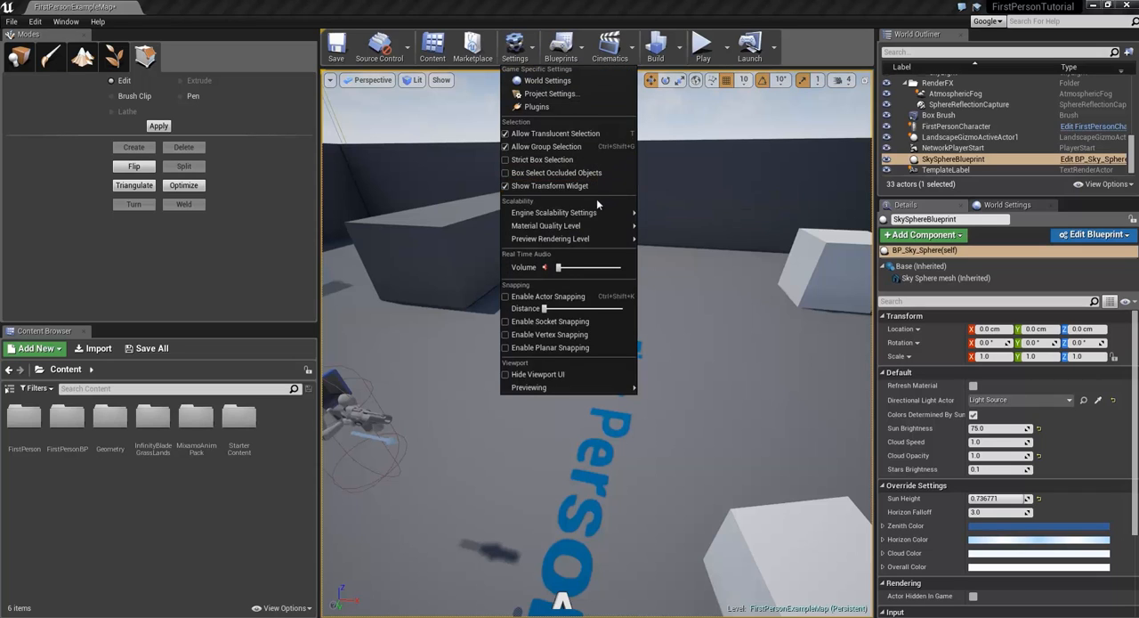
mouse_move(599, 212)
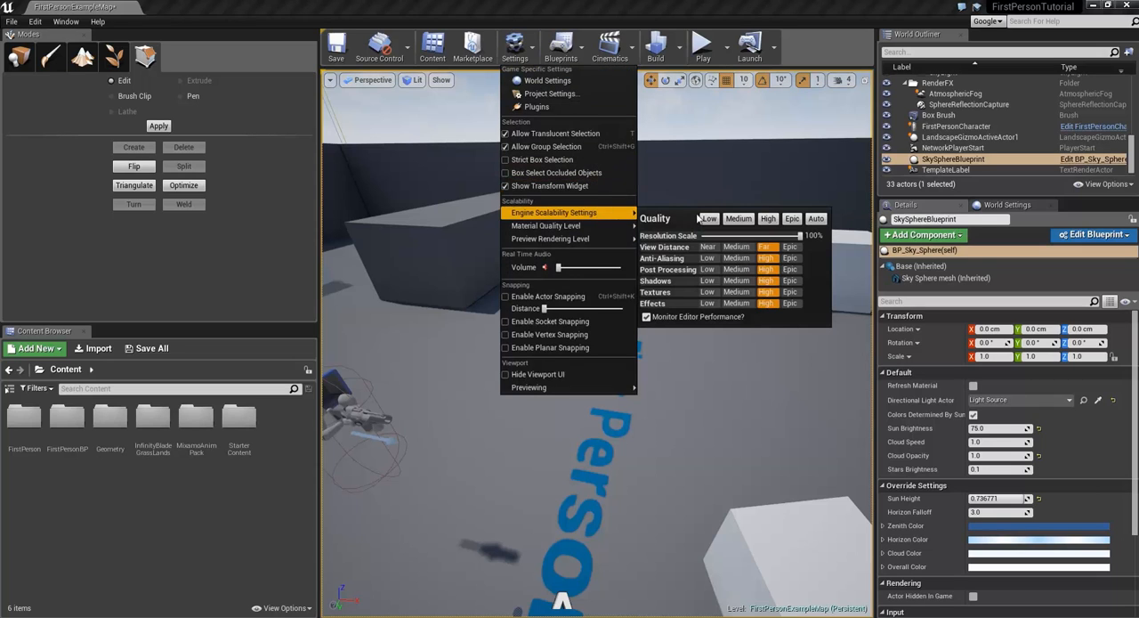
click(741, 220)
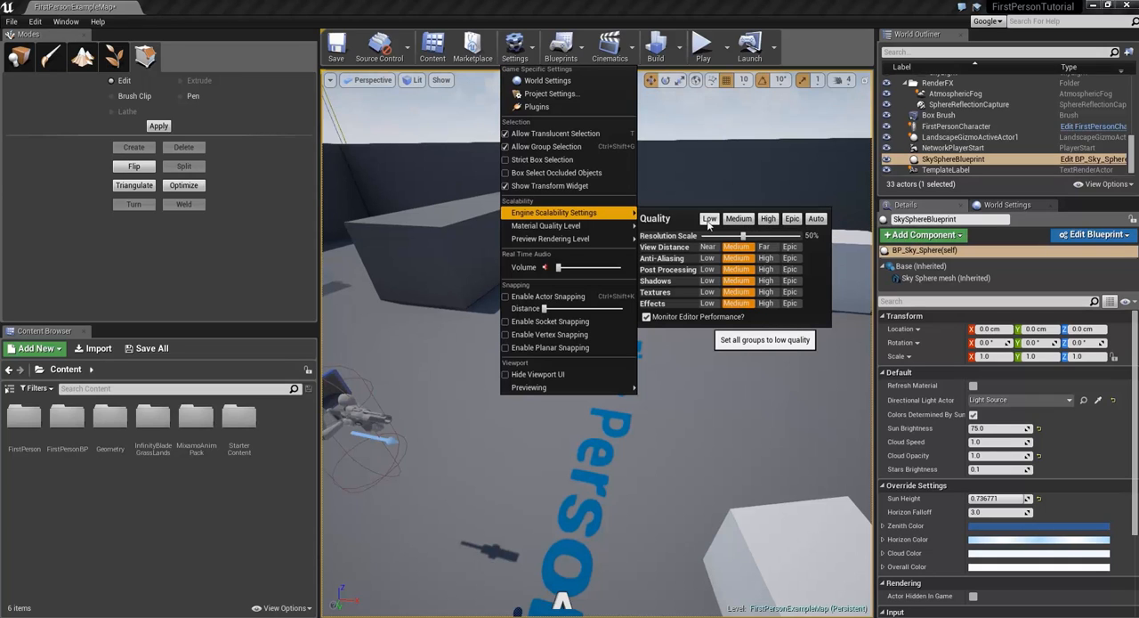
click(708, 221)
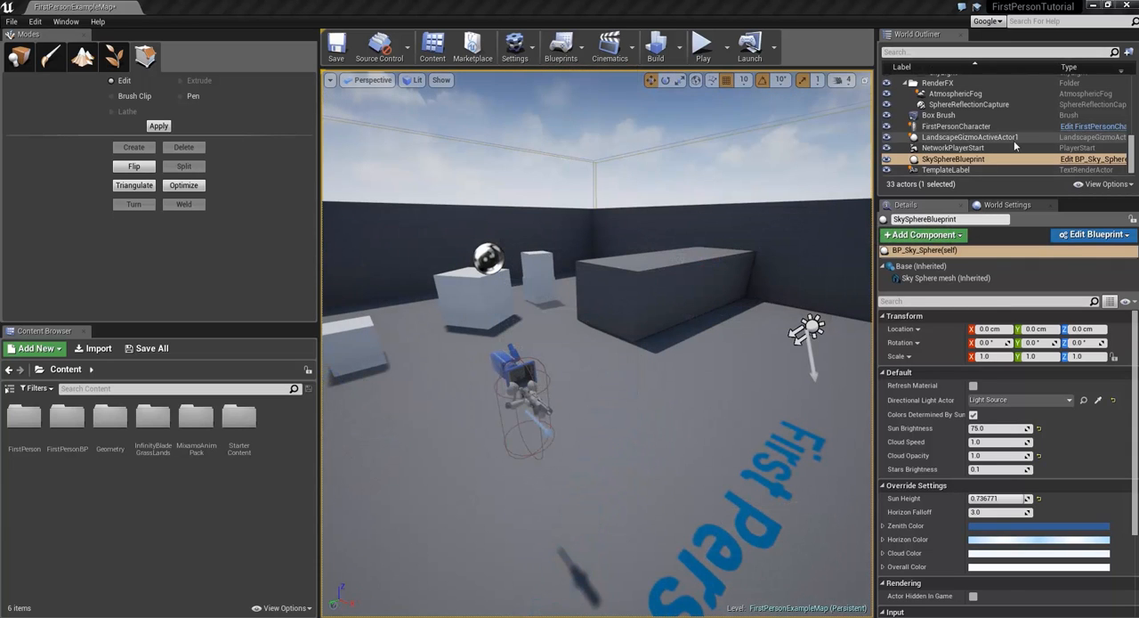
Step: Select LandscapeGizmoActiveActor1 and collapse the ArenaGeometry, Lighting and RenderFX folders with their subfolders in the World Outliner
click(1014, 138)
scroll(1014, 141, up, 2)
scroll(1014, 139, up, 5)
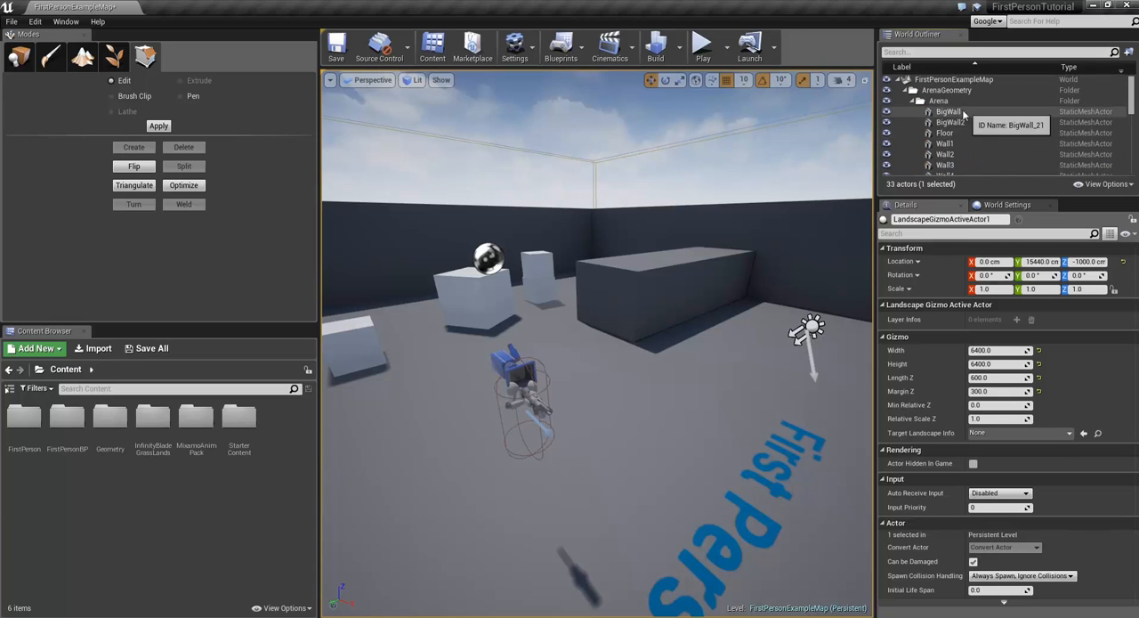
click(915, 101)
click(913, 113)
click(906, 123)
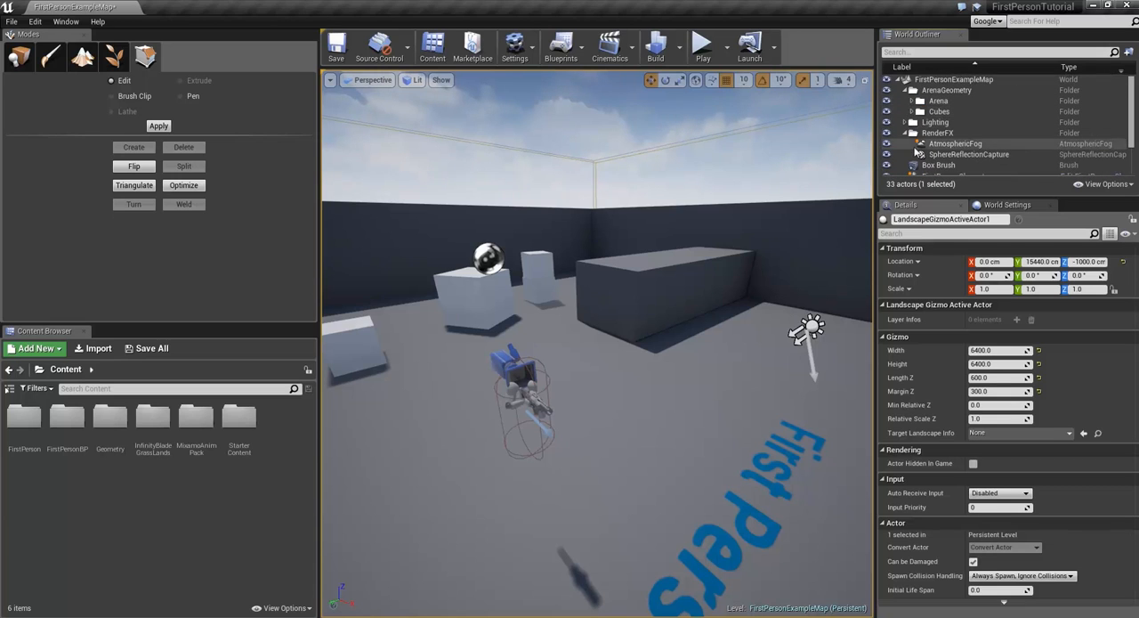
click(906, 133)
click(905, 90)
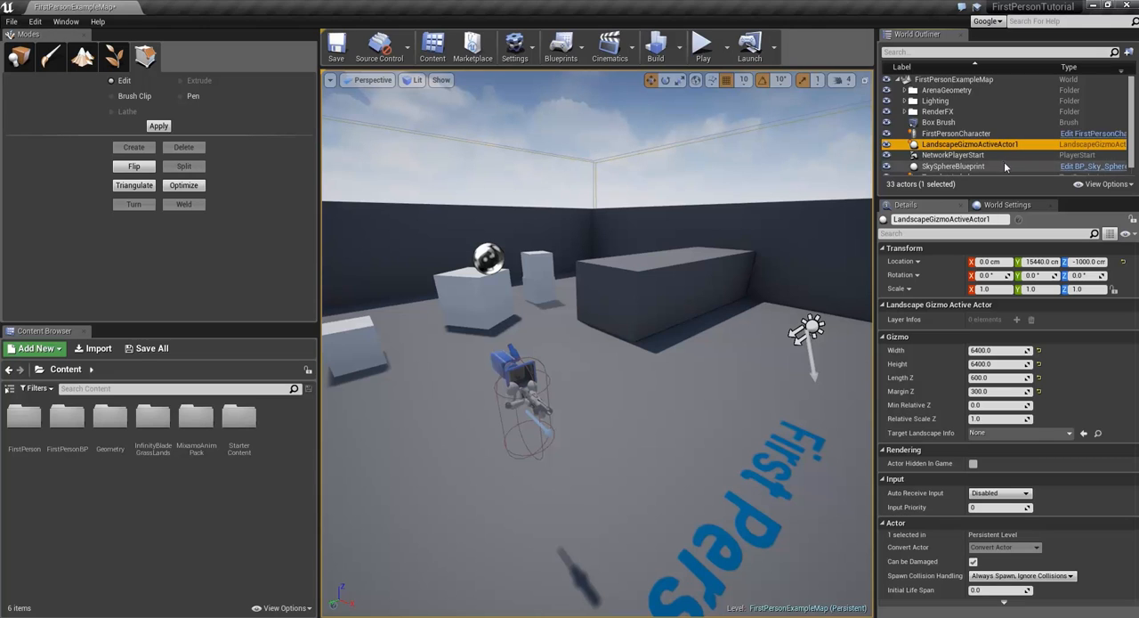
Step: Select the FirstPersonCharacter in the viewport and look through its details, down to the physics properties
click(928, 207)
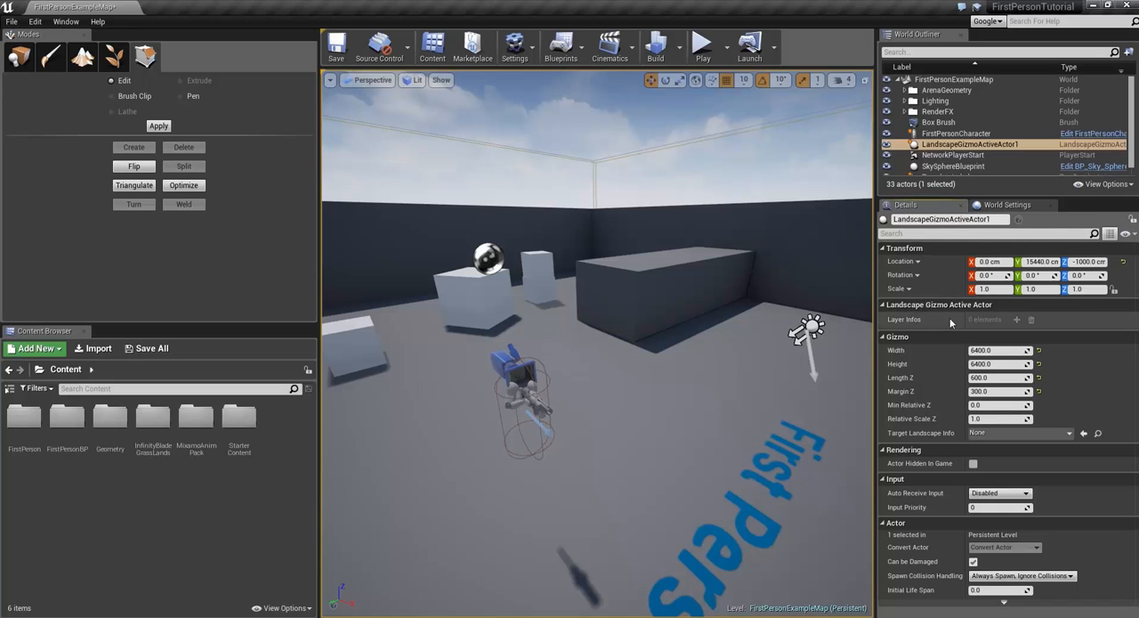
click(529, 396)
scroll(1037, 432, down, 6)
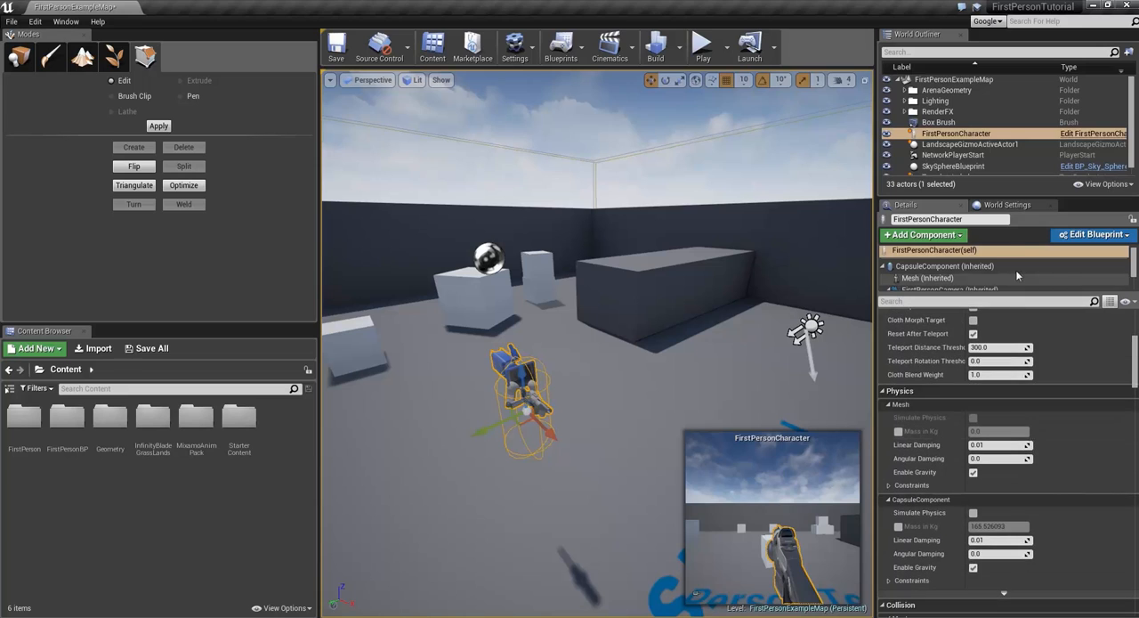
Step: Examine the World Settings, including the classes listed under Selected GameMode
click(990, 208)
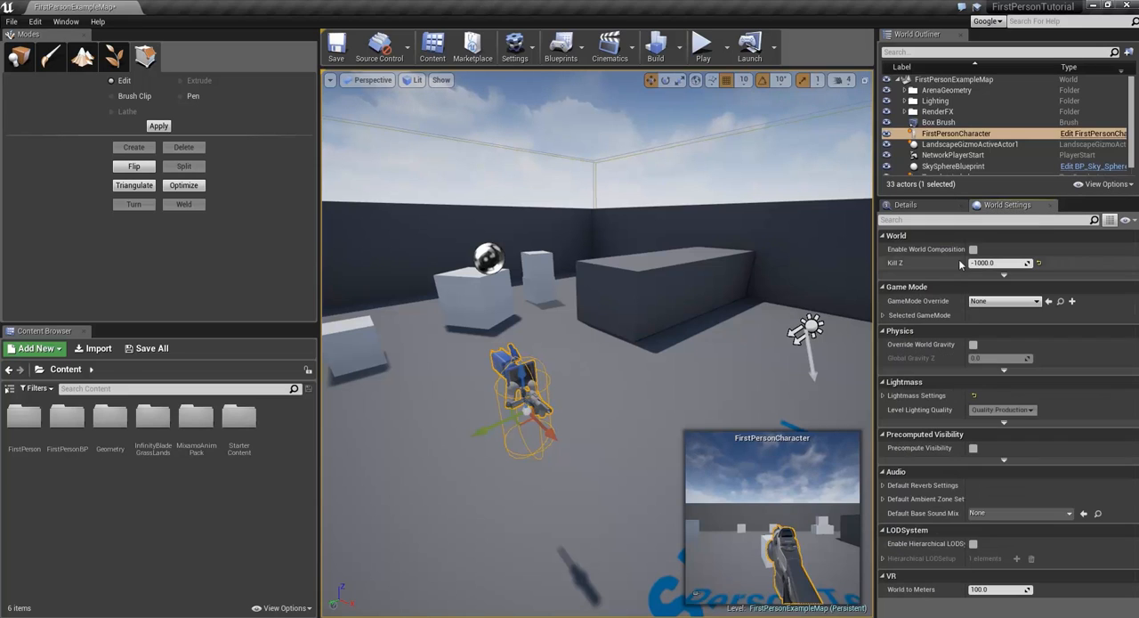
click(884, 316)
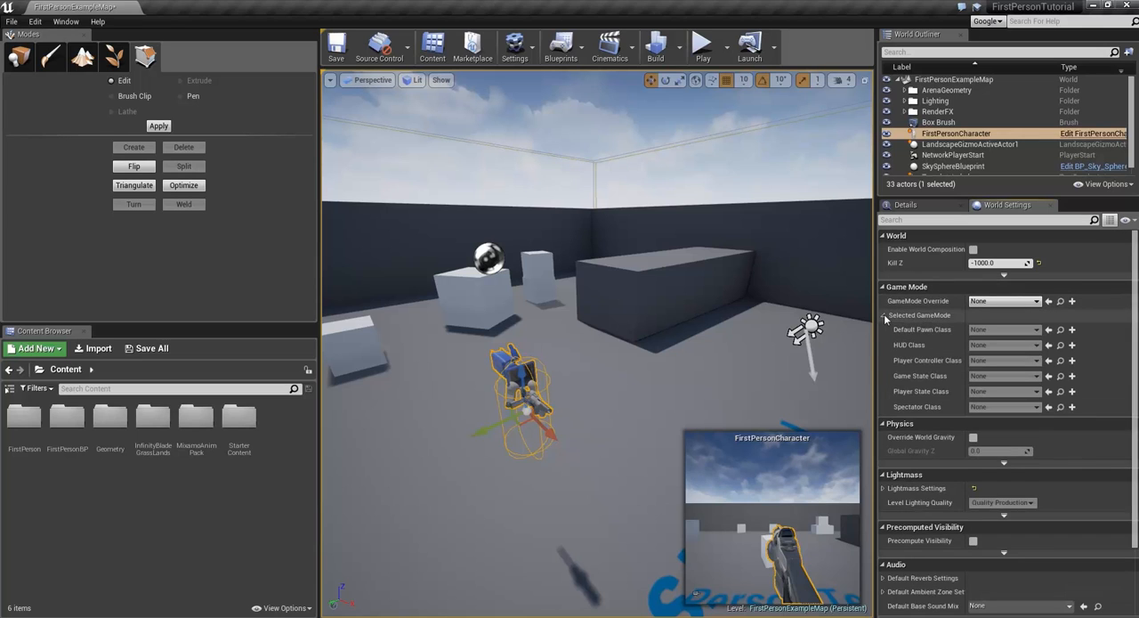
click(884, 316)
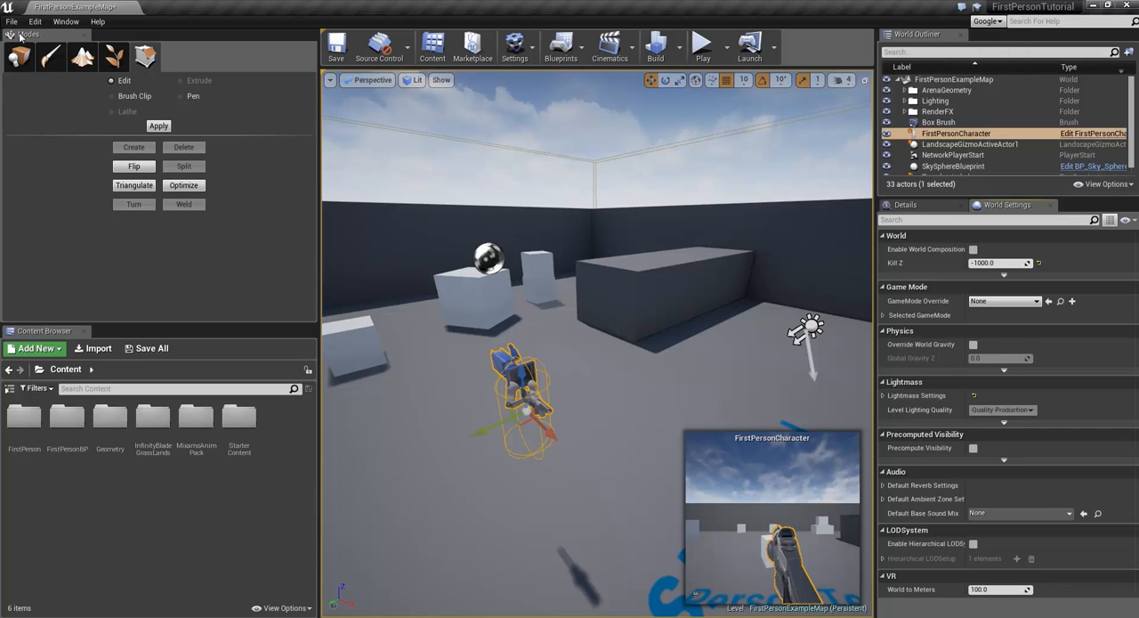
Step: Try repositioning the Modes panel, then close the Content Browser and reopen it
drag(20, 36, 98, 101)
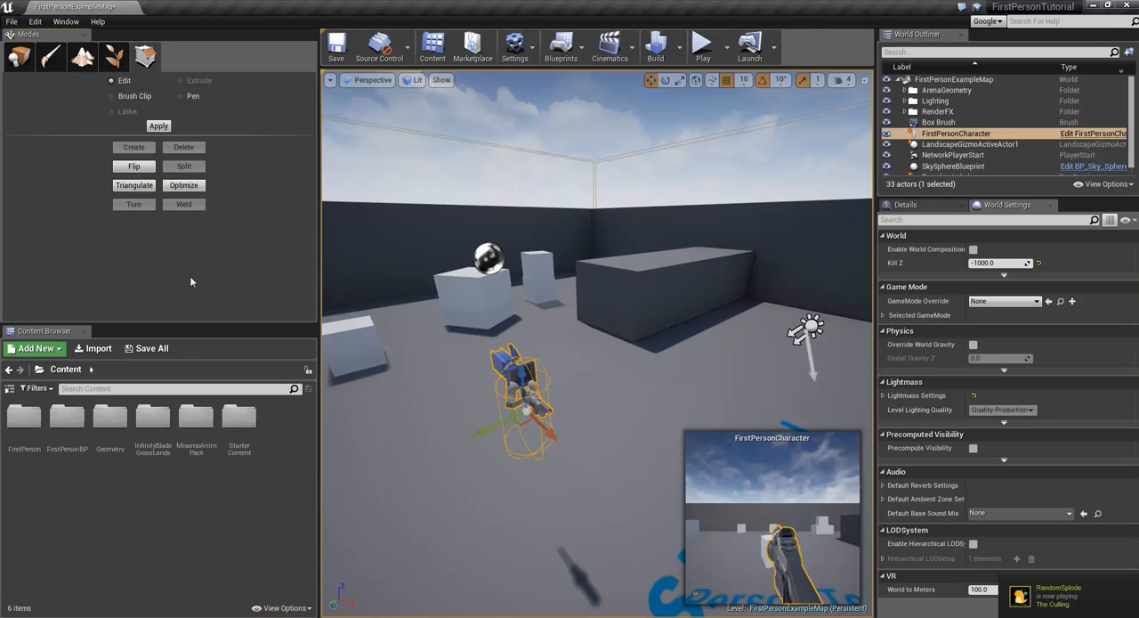
click(78, 331)
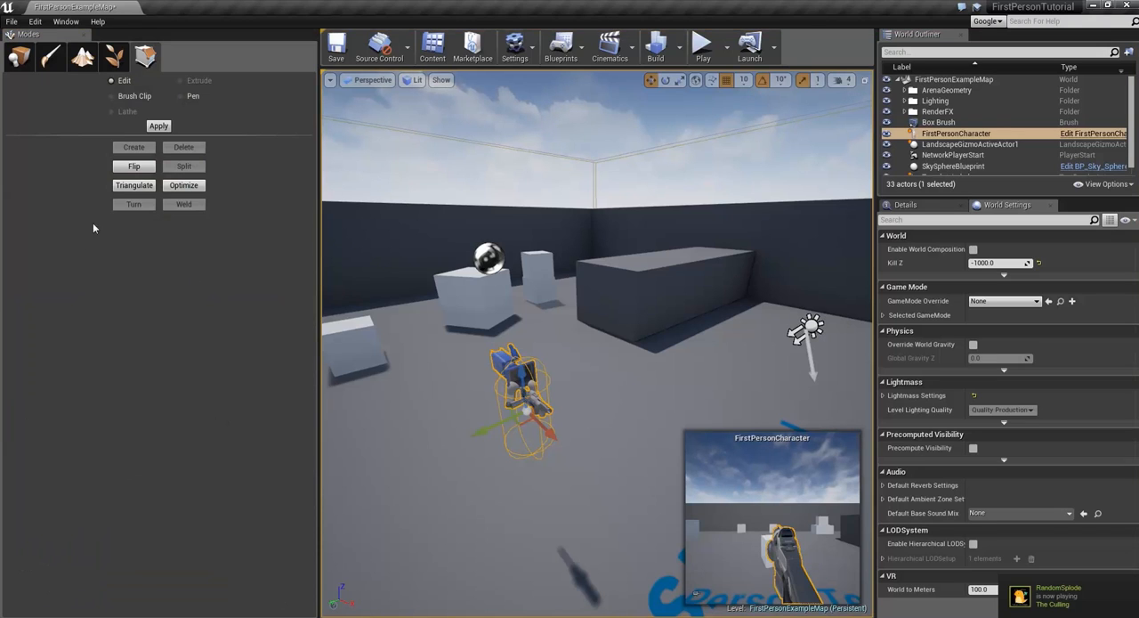
click(66, 20)
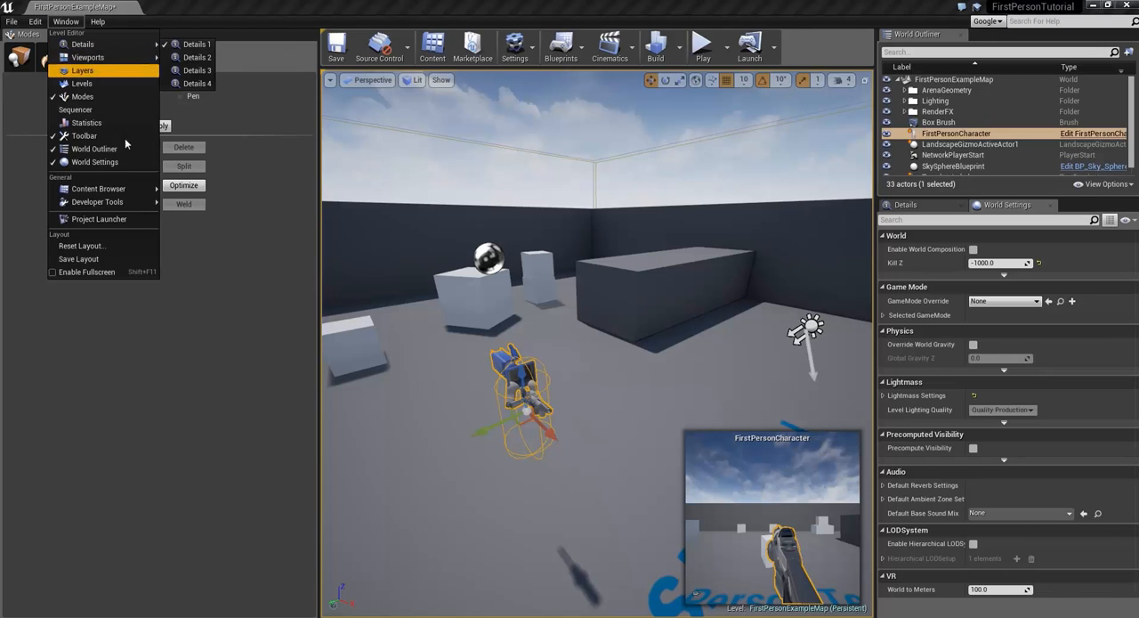
mouse_move(136, 191)
click(200, 187)
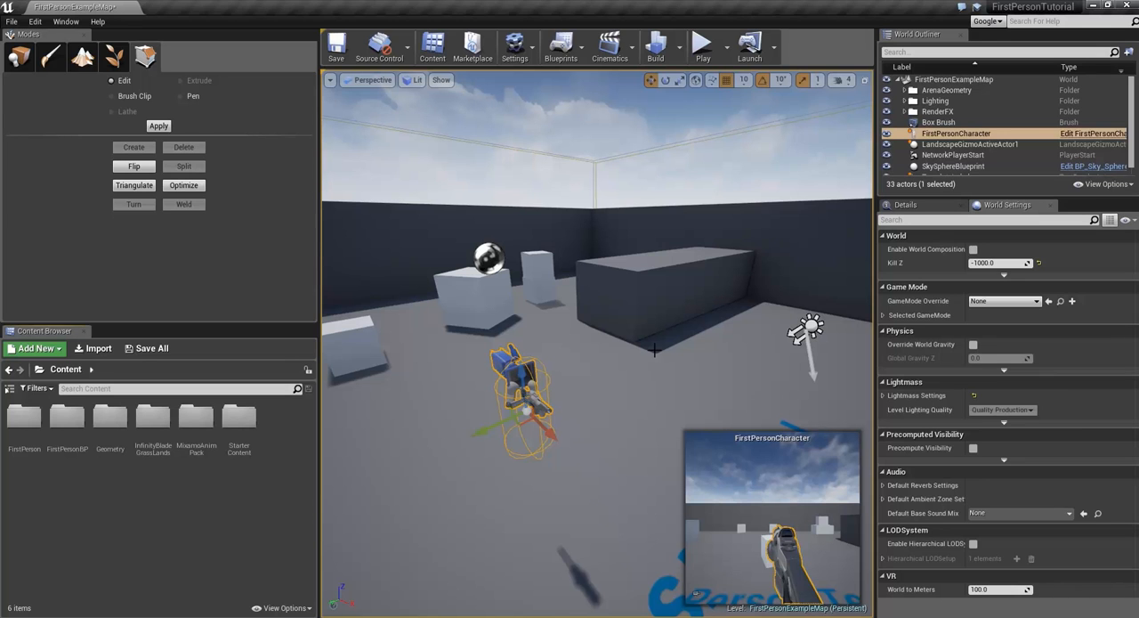
Step: Survey the whole arena from above in the viewport and select the sky sphere
right_drag(597, 343, 726, 369)
right_drag(499, 321, 660, 321)
right_drag(458, 324, 472, 299)
click(558, 219)
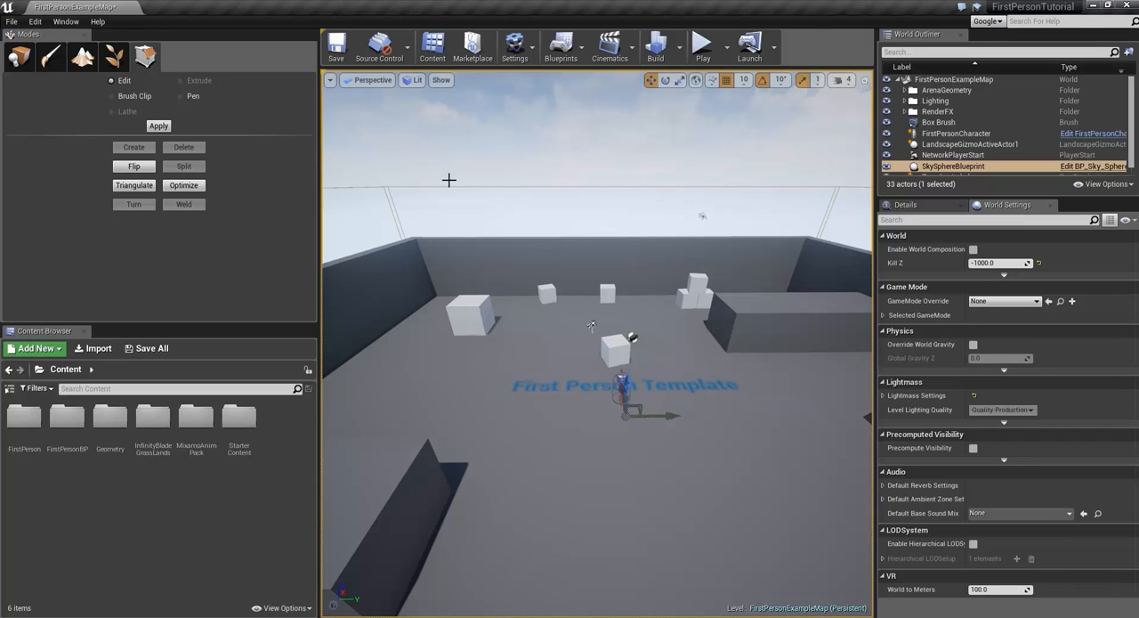
right_drag(536, 299, 544, 320)
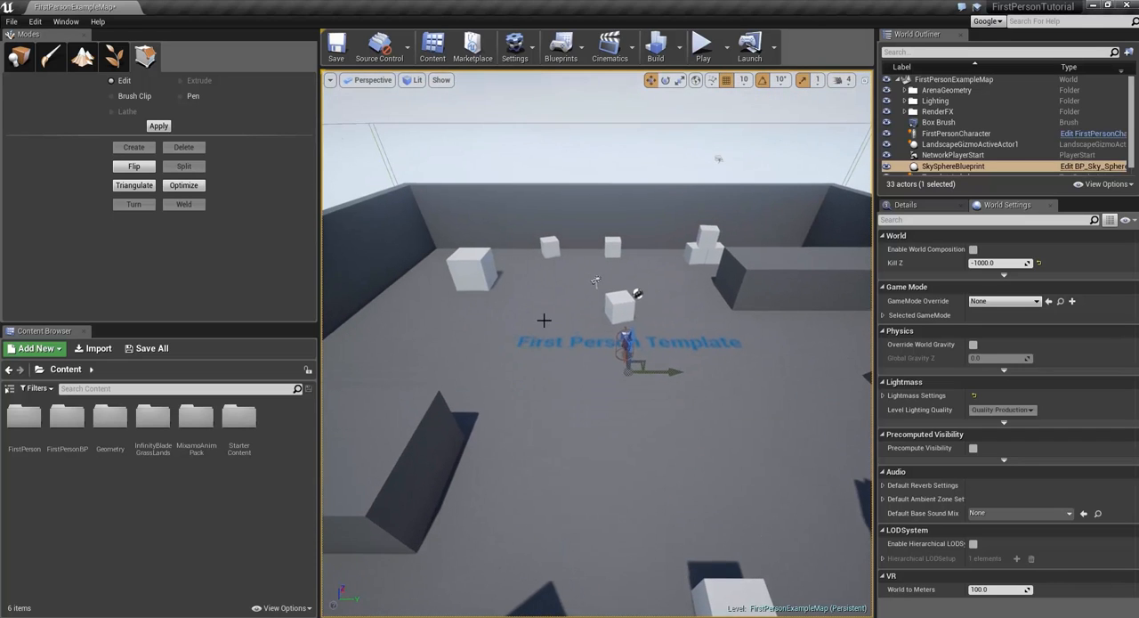
Step: Switch the viewport to the Top orthographic view and on to the Bottom orthographic view
click(371, 82)
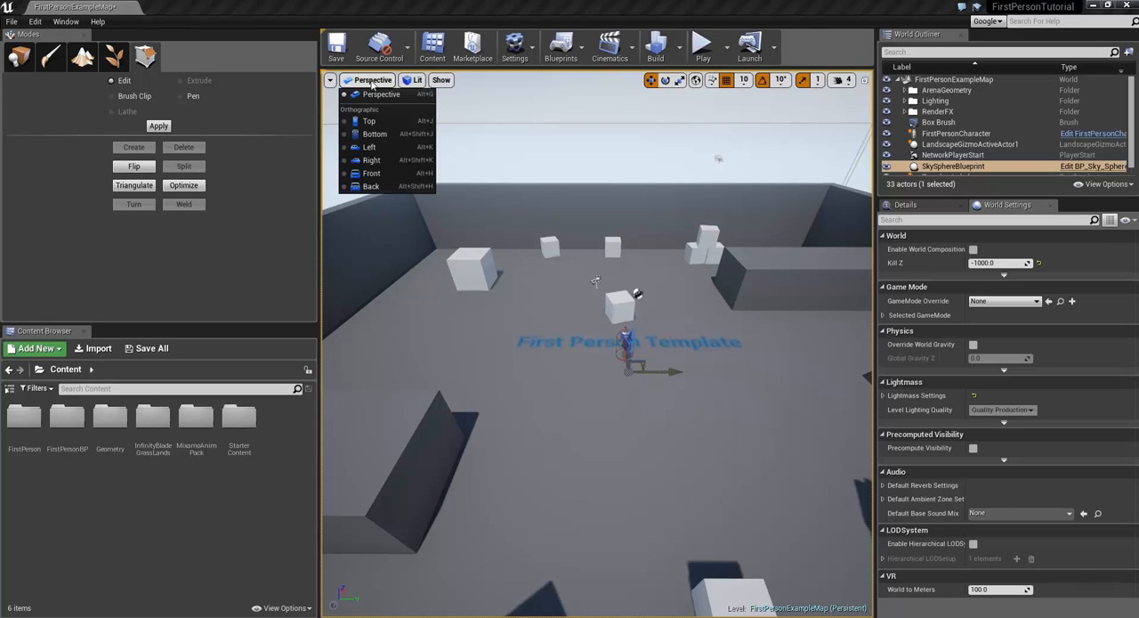
click(383, 121)
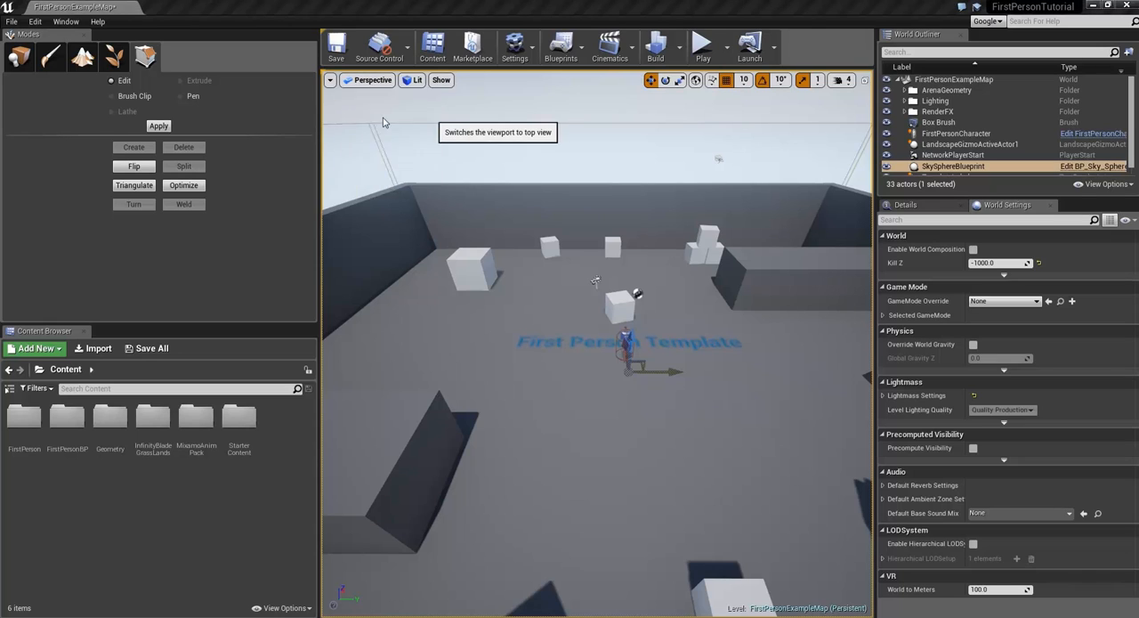
click(358, 85)
click(379, 134)
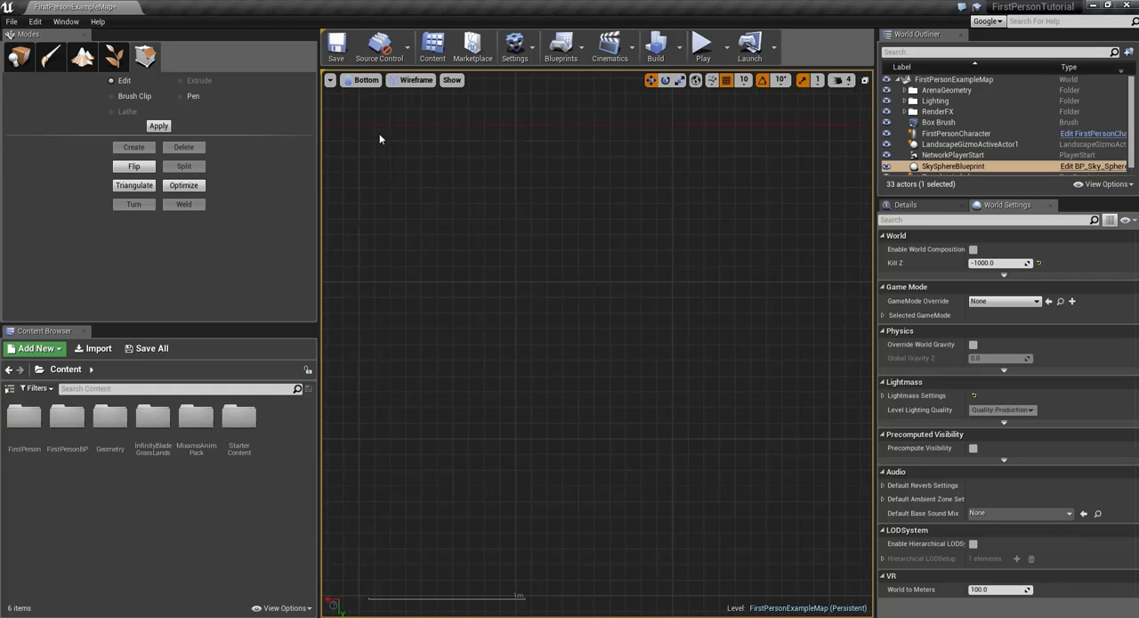
Step: Look over the level in the Bottom wireframe view, and switch the viewport back to Perspective
scroll(638, 360, down, 6)
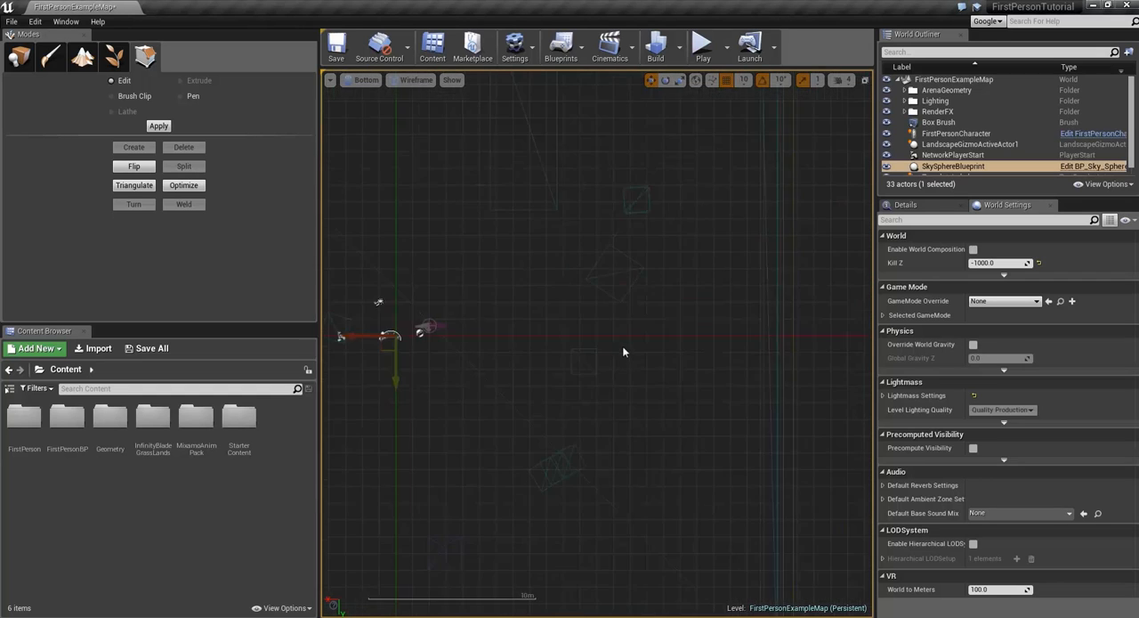
click(361, 82)
click(379, 100)
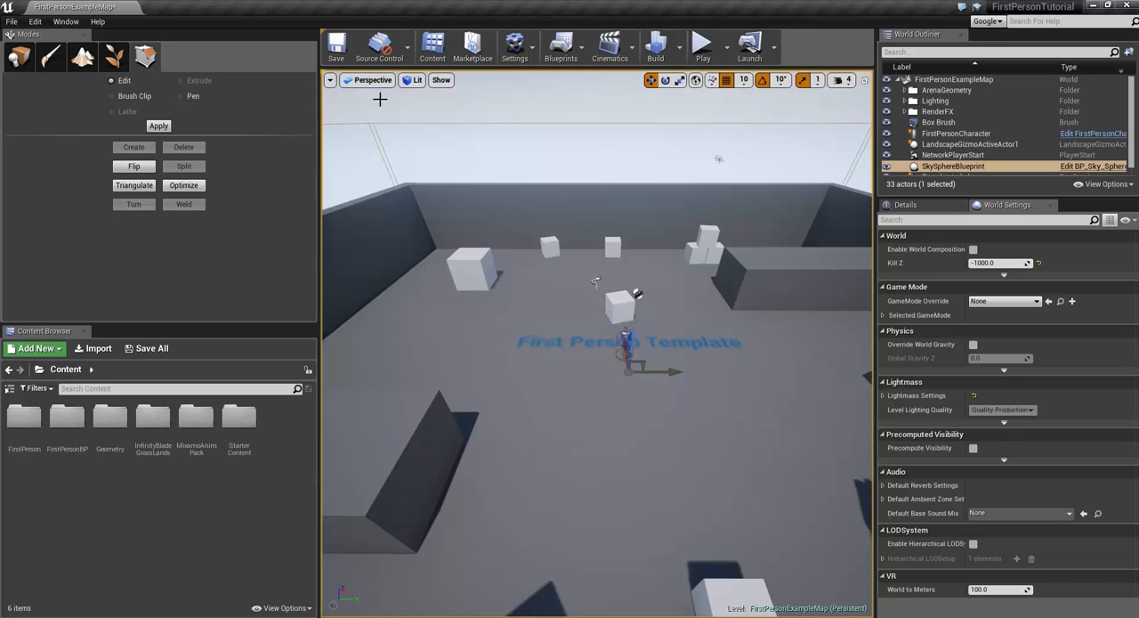
Step: Display the four-pane viewport layout, resize the panes, and maximize the Perspective view again
click(865, 82)
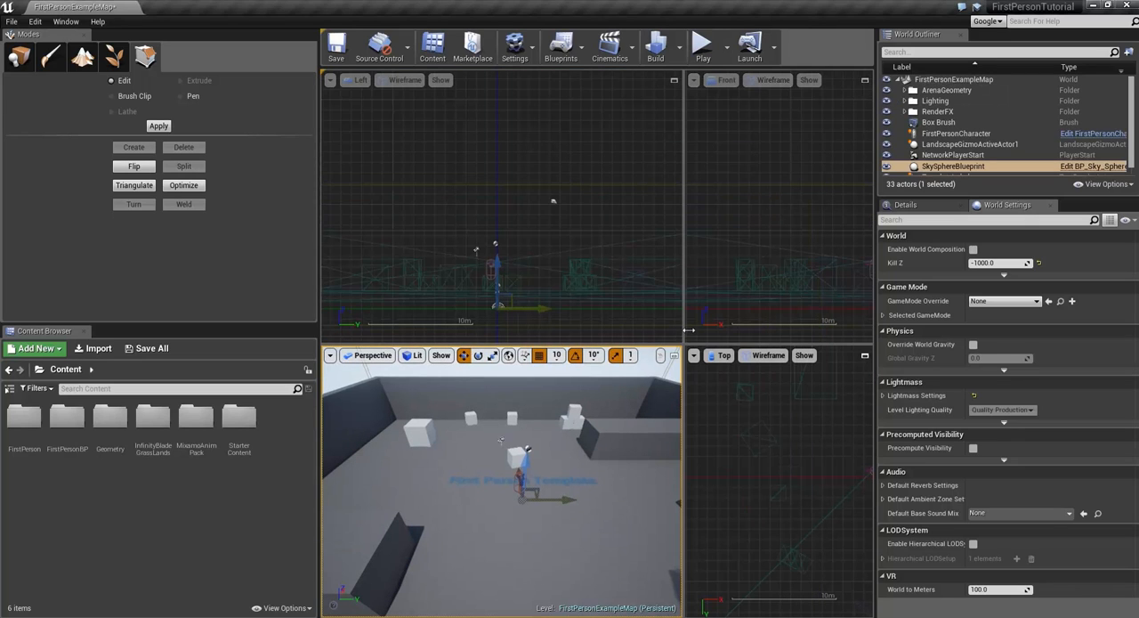
drag(688, 330, 638, 327)
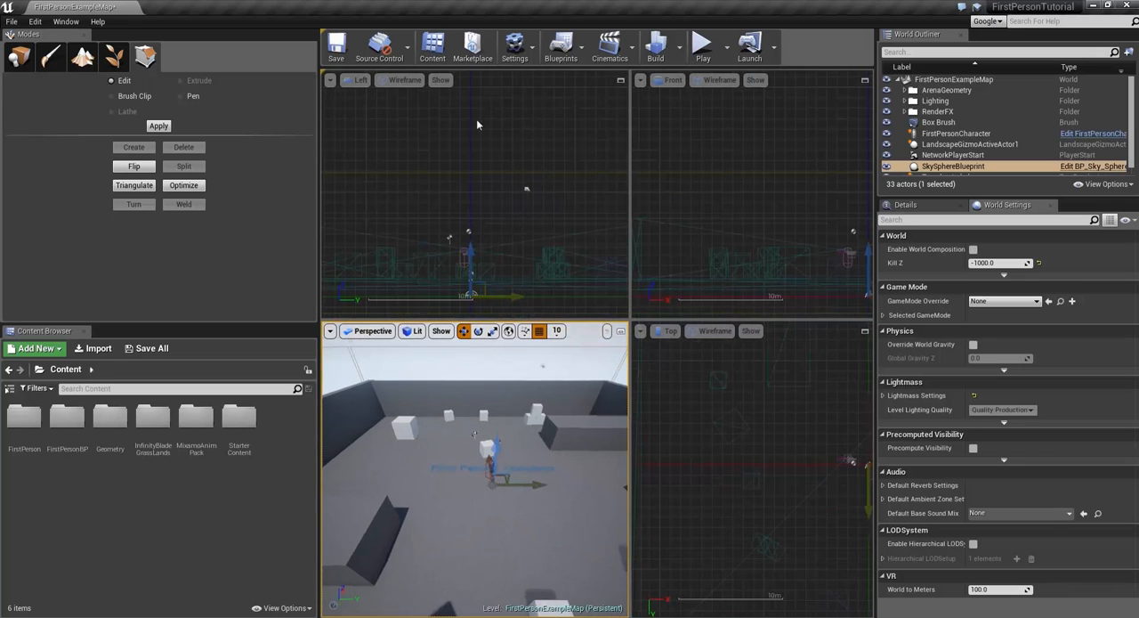
click(621, 330)
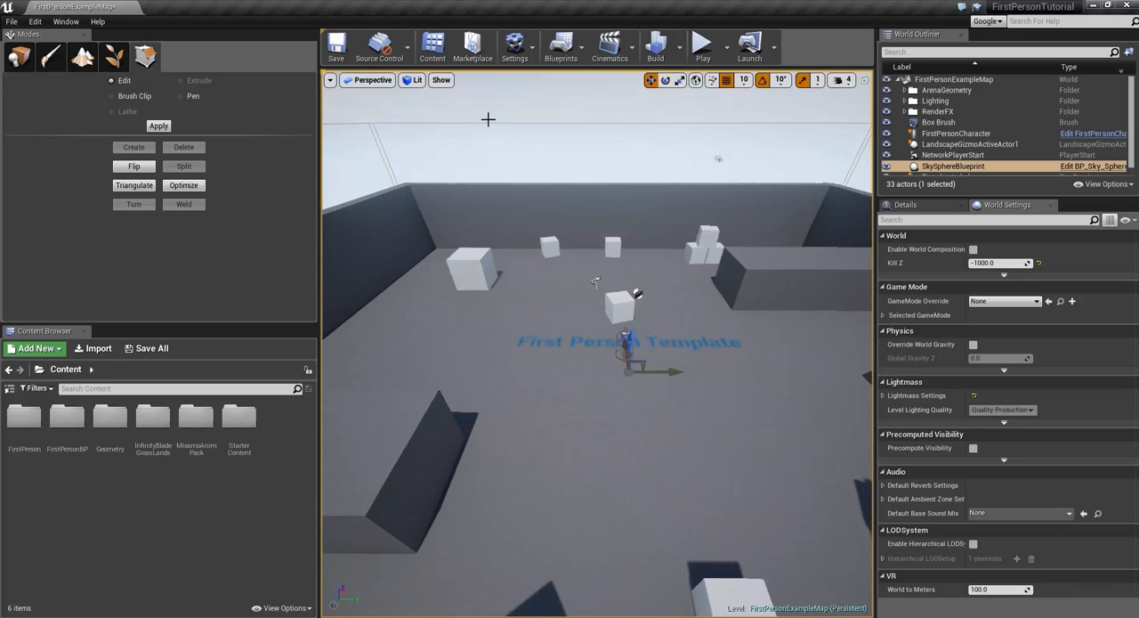
Step: Compare the arena in the Unlit and Lit view modes, ending in Lit
click(413, 81)
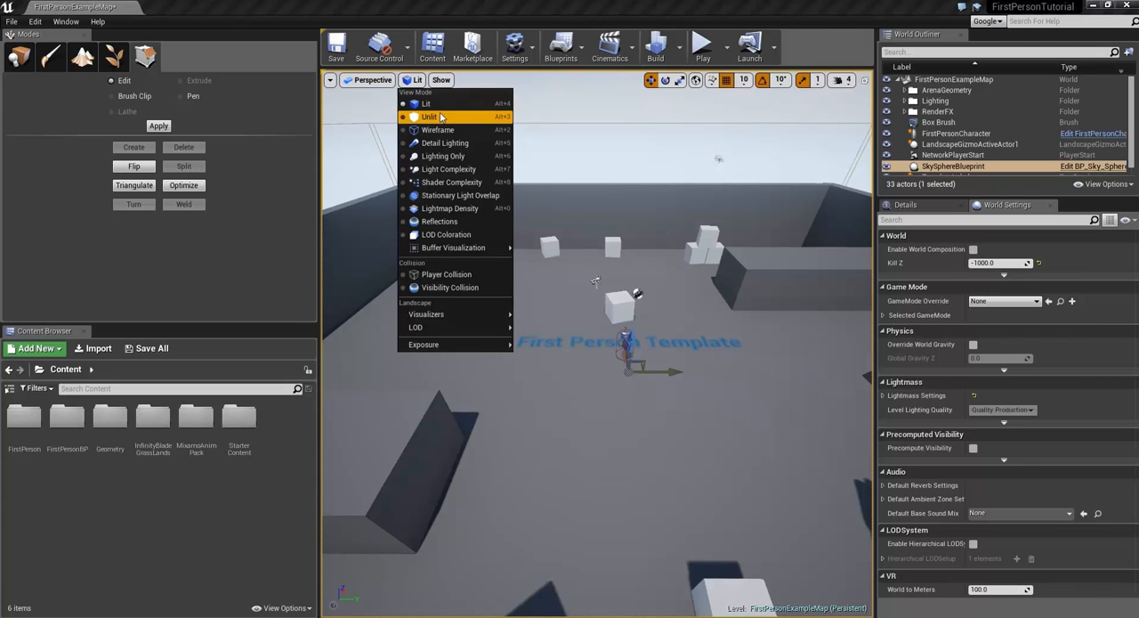
click(443, 117)
mouse_move(607, 211)
right_down()
mouse_move(637, 250)
mouse_move(846, 272)
mouse_move(607, 211)
right_up()
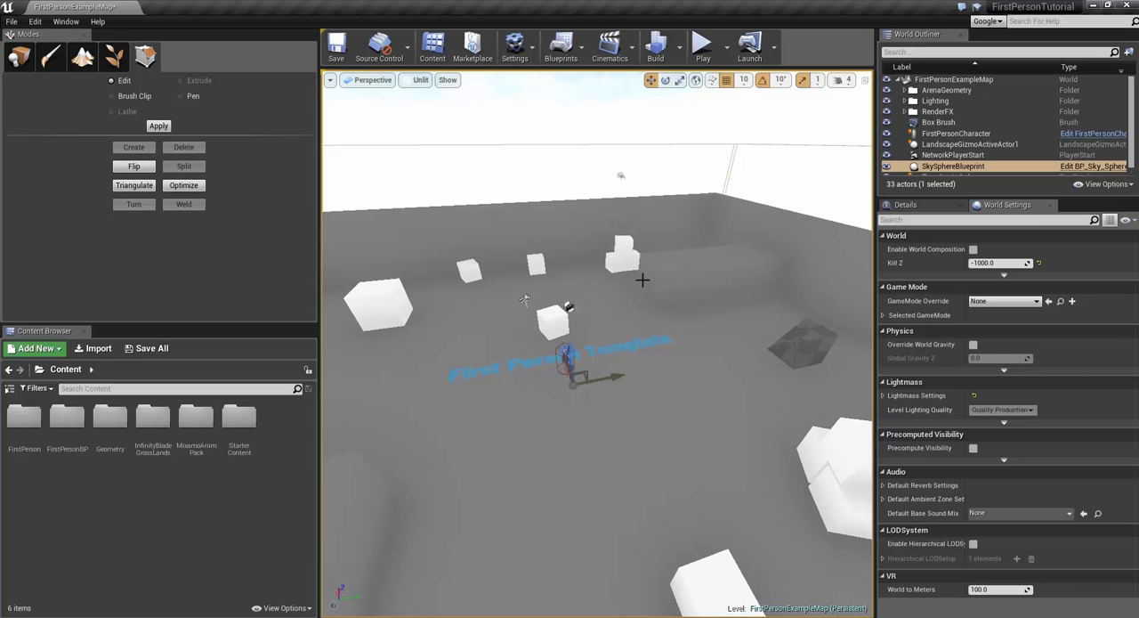
key(alt+4)
key(alt+3)
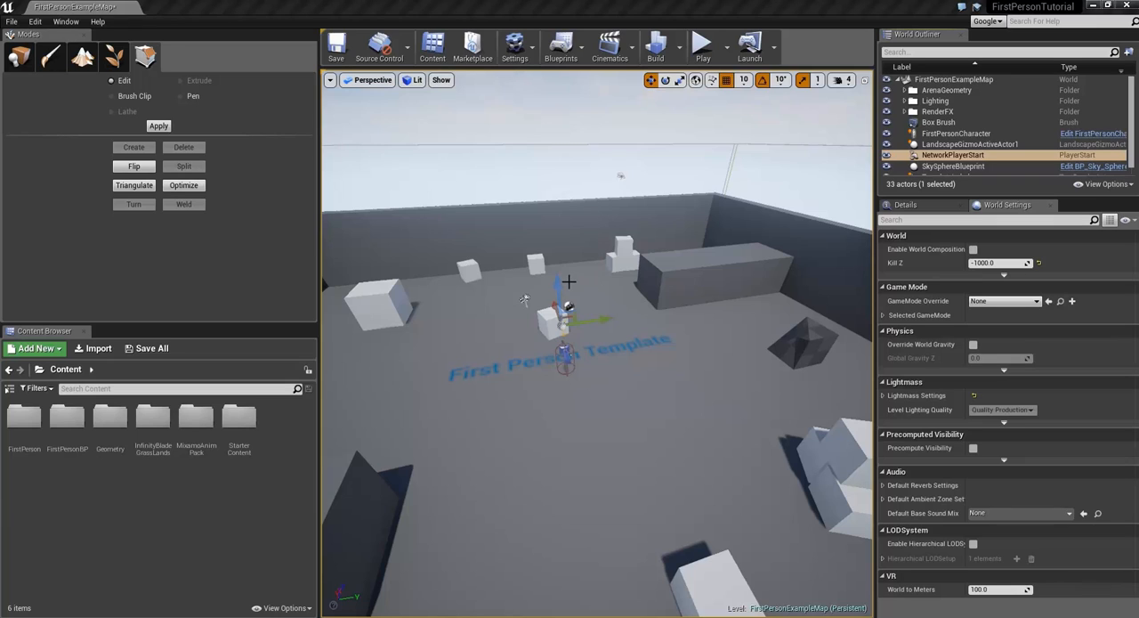
Step: Move the NetworkPlayerStart actor to open floor near the First Person Template text, and try the rotate and scale gizmos on it
drag(563, 293, 557, 247)
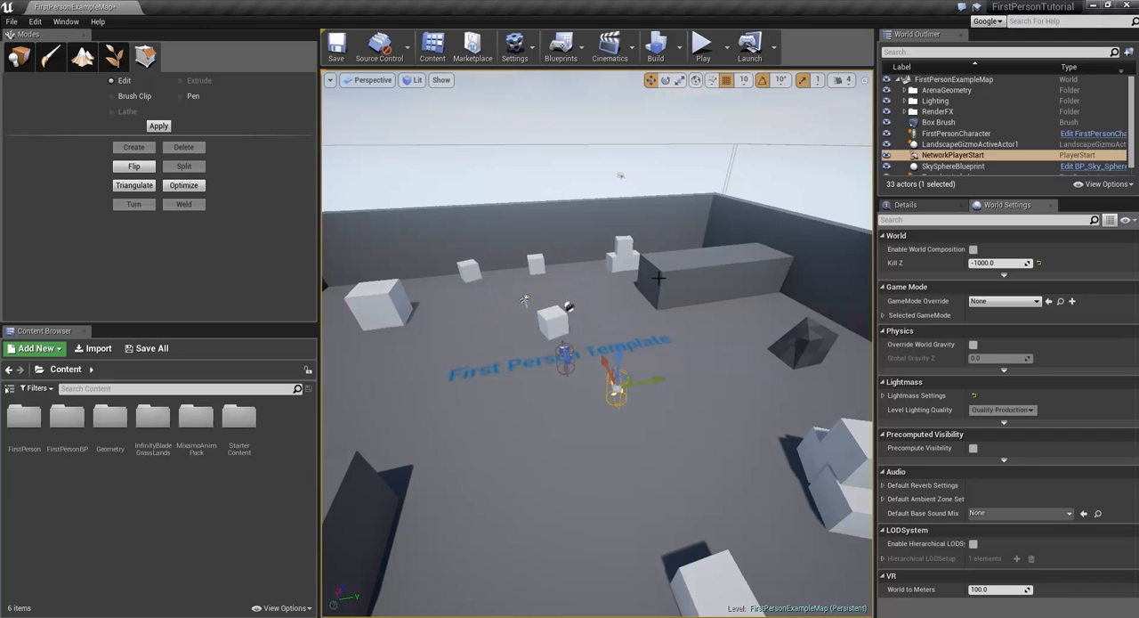
click(665, 80)
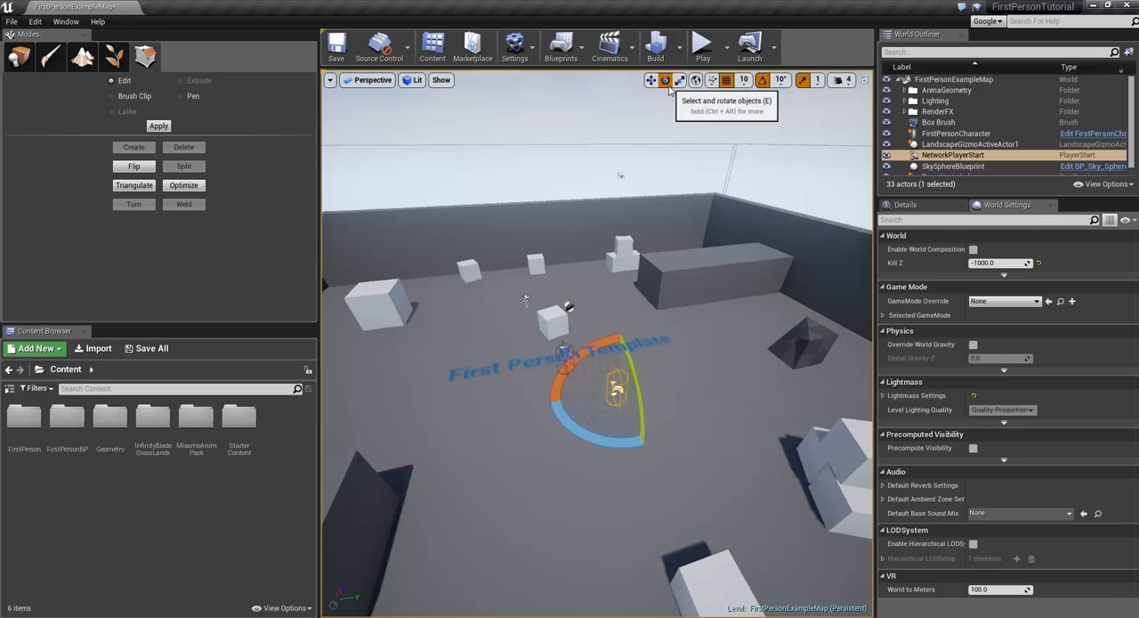
drag(626, 374, 657, 324)
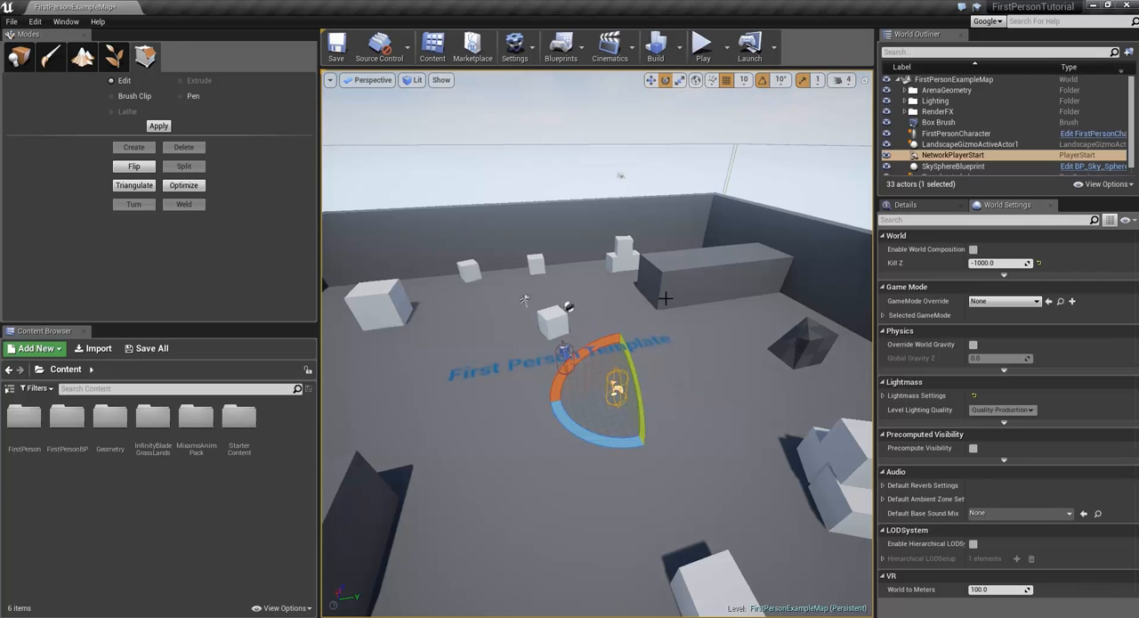
click(680, 80)
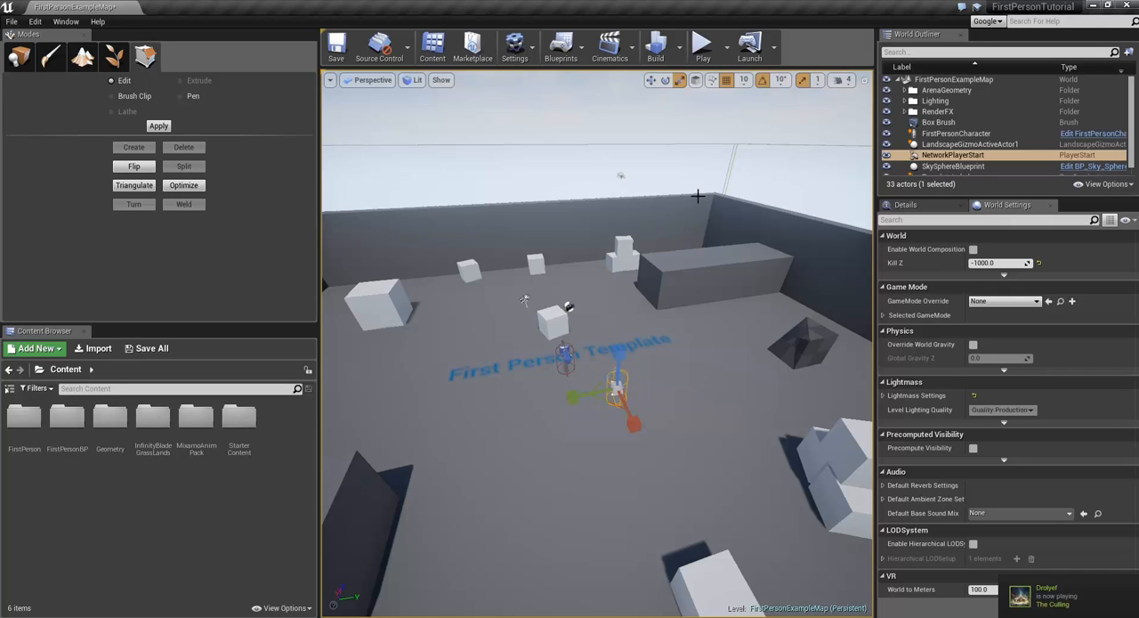
Step: Frame the player start, move it slightly along the X axis, and try the world and local coordinate toggle
right_drag(671, 316, 460, 327)
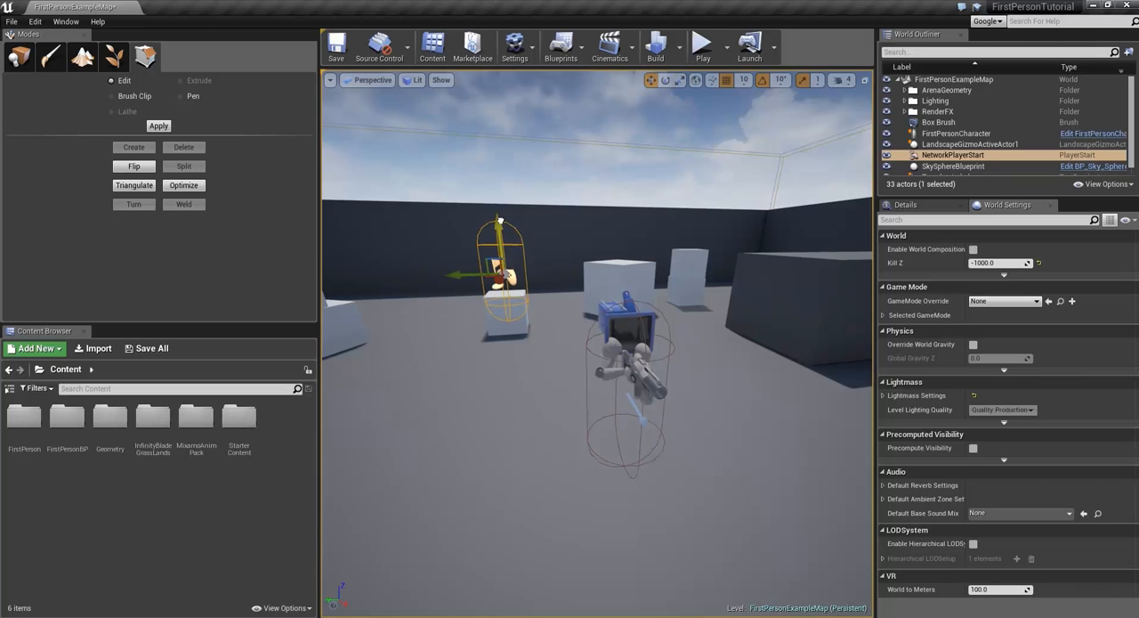
key(f)
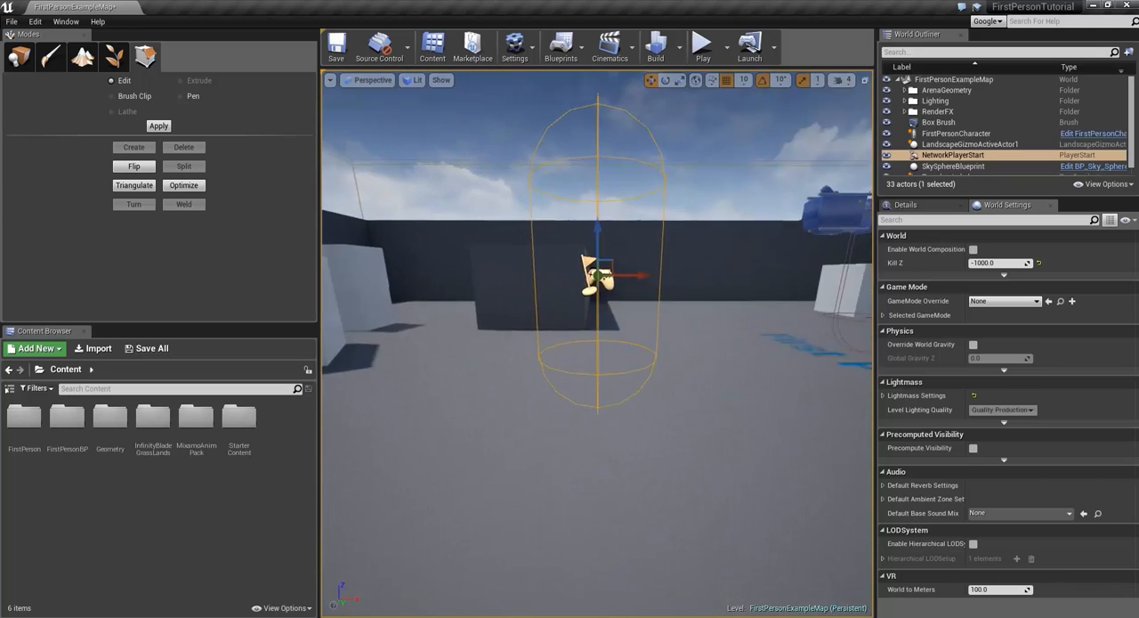
right_drag(460, 328, 343, 289)
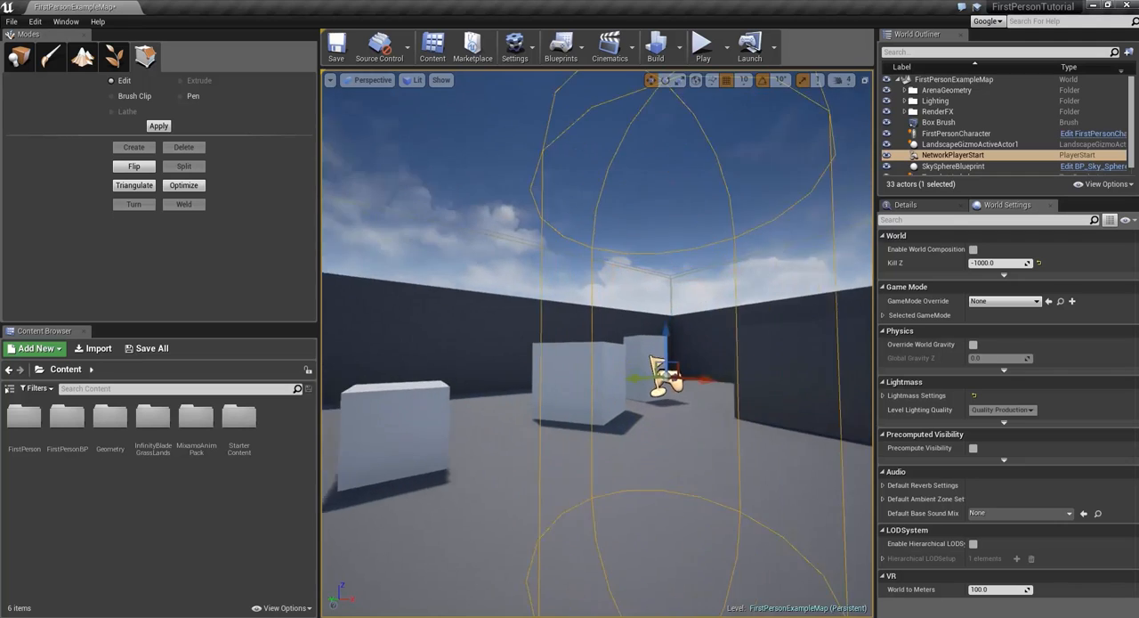
right_drag(694, 285, 558, 328)
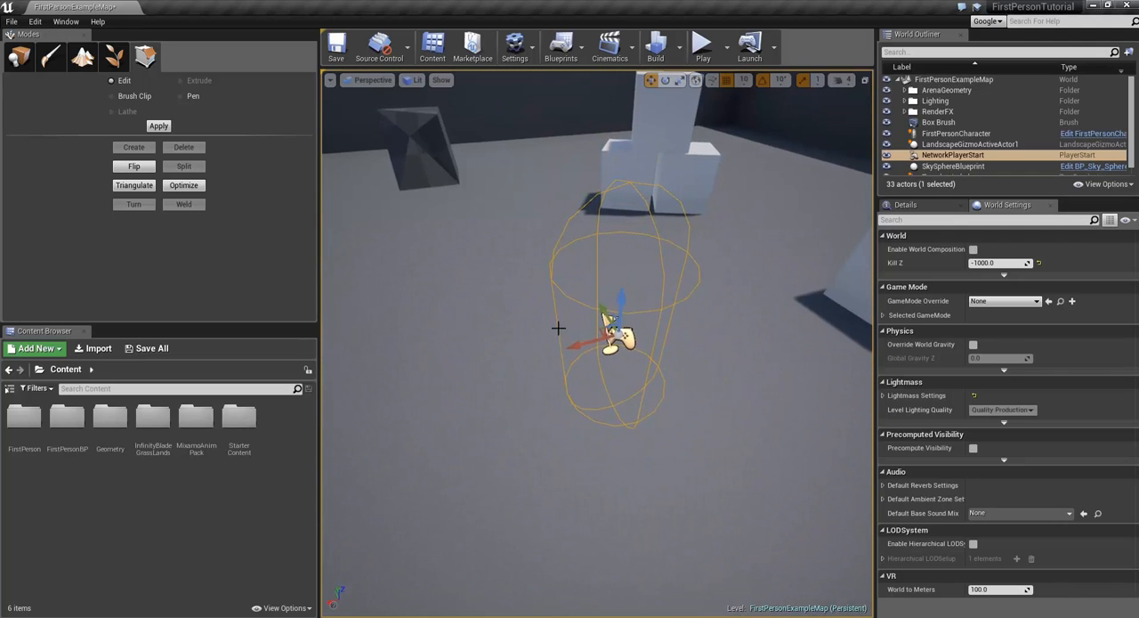
mouse_move(606, 338)
mouse_down()
mouse_move(551, 331)
mouse_move(555, 265)
mouse_move(444, 377)
mouse_move(584, 329)
mouse_move(593, 339)
mouse_up()
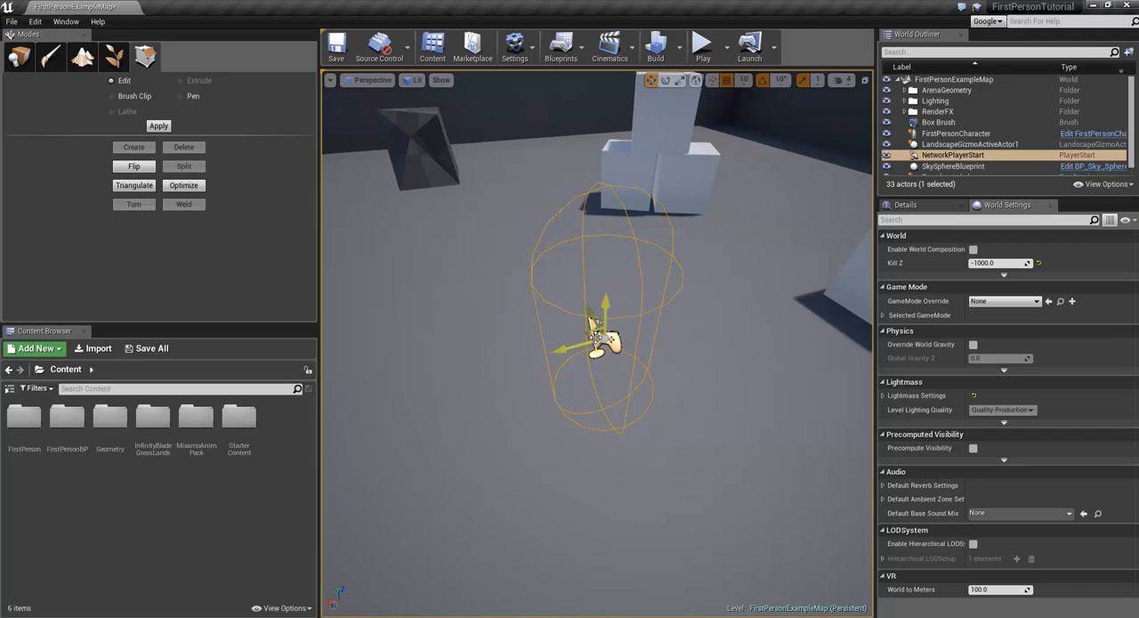
click(695, 84)
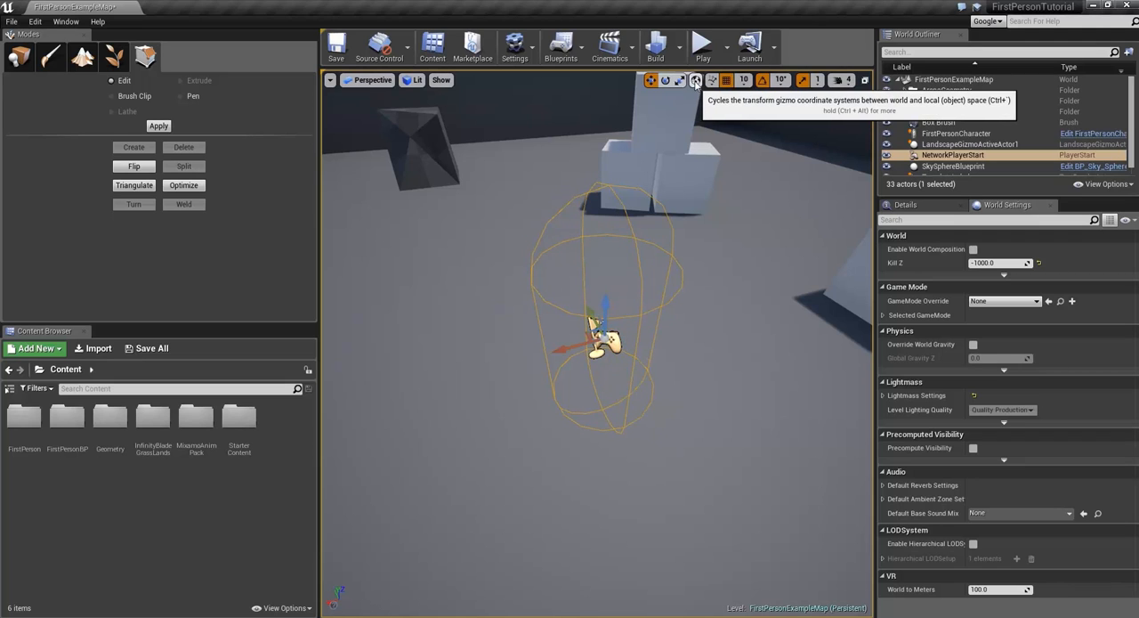
Step: Look at the surface snapping options, lift the player start into the air, and snap it down to the floor
key(s)
right_drag(698, 143, 855, 150)
key(a)
right_drag(659, 338, 790, 323)
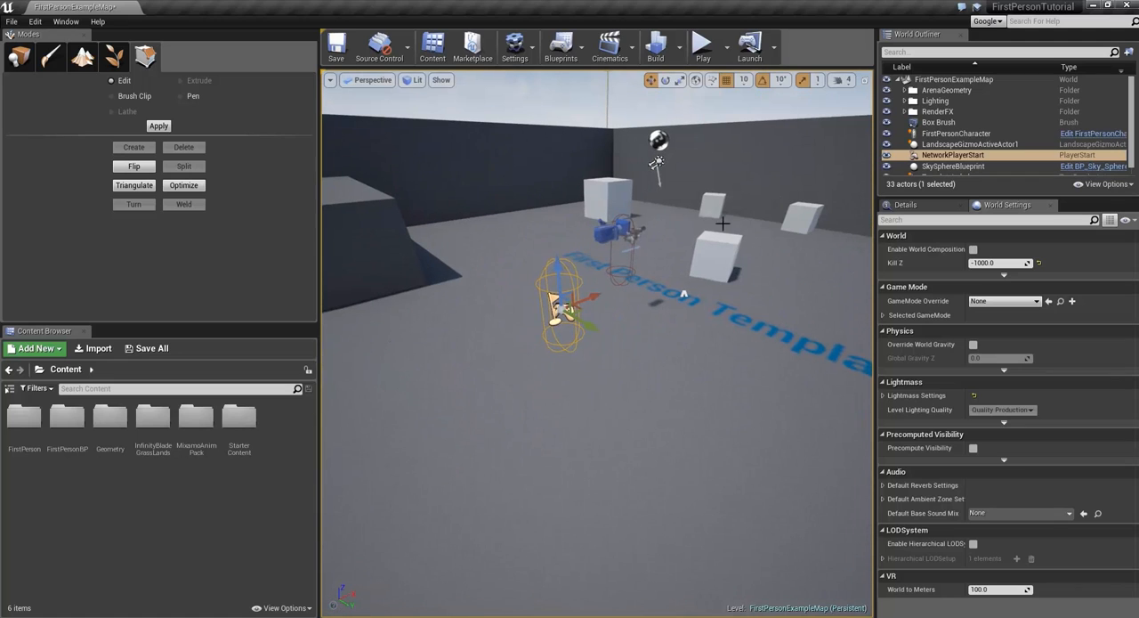
click(712, 81)
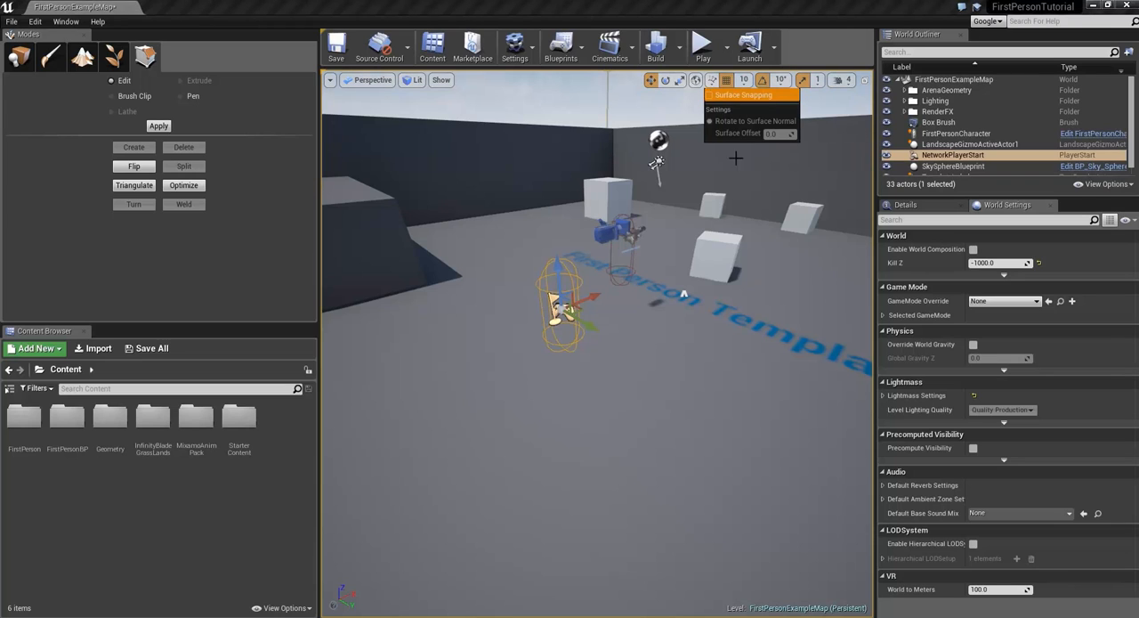
right_drag(667, 331, 649, 305)
drag(613, 336, 589, 155)
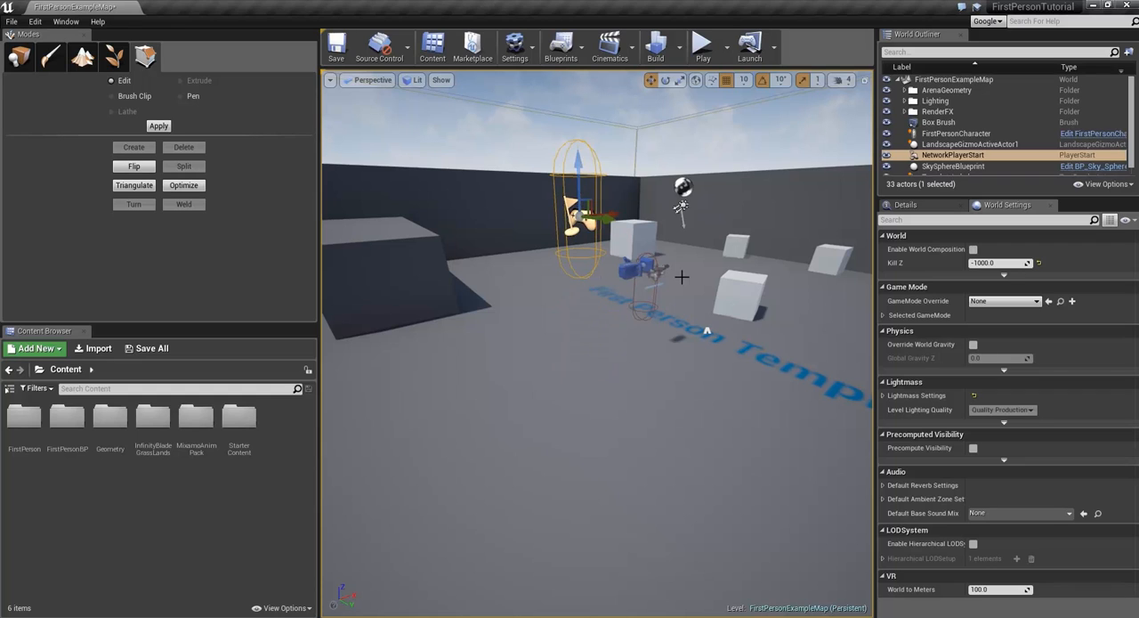
key(End)
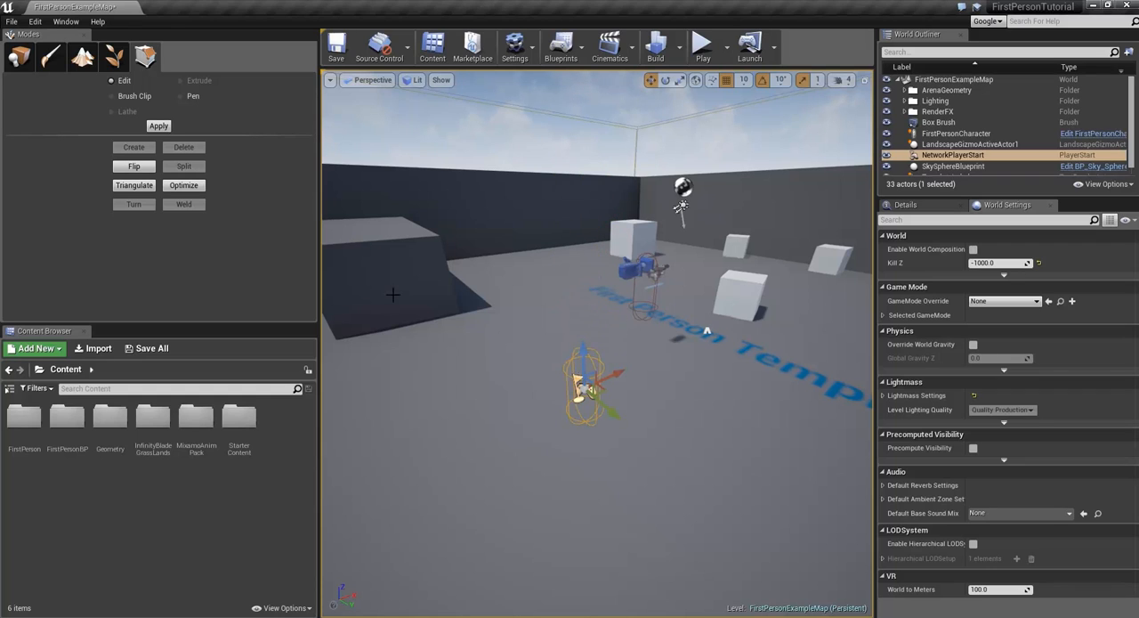
Step: Raise the EditorCube11 cube beside the floor text, and snap it back down to the floor
click(739, 294)
drag(747, 251, 756, 112)
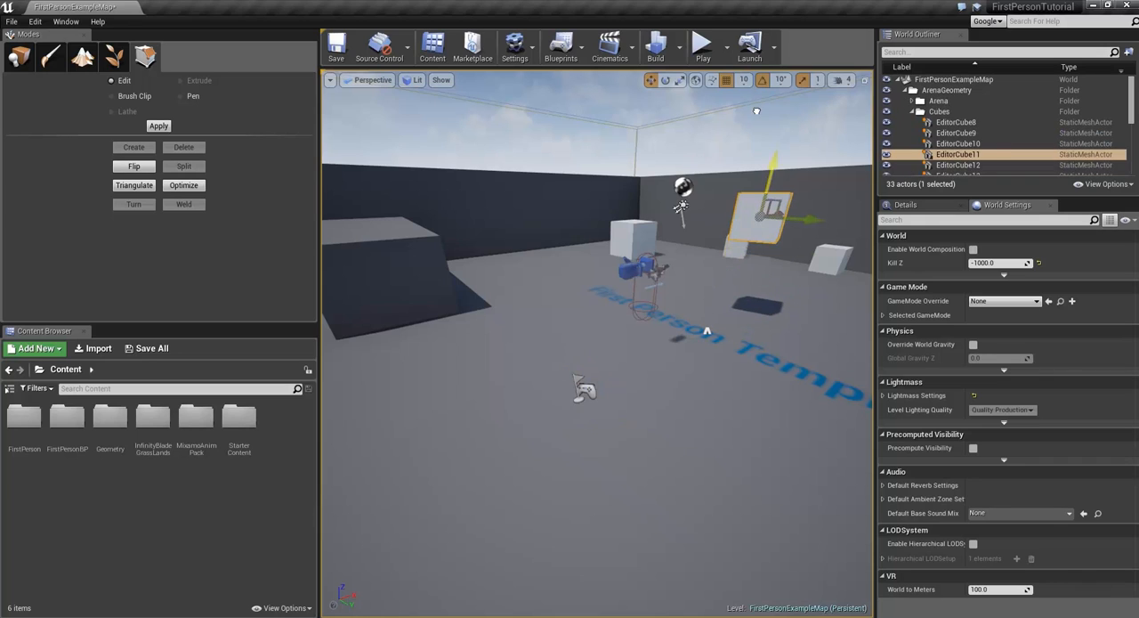
key(End)
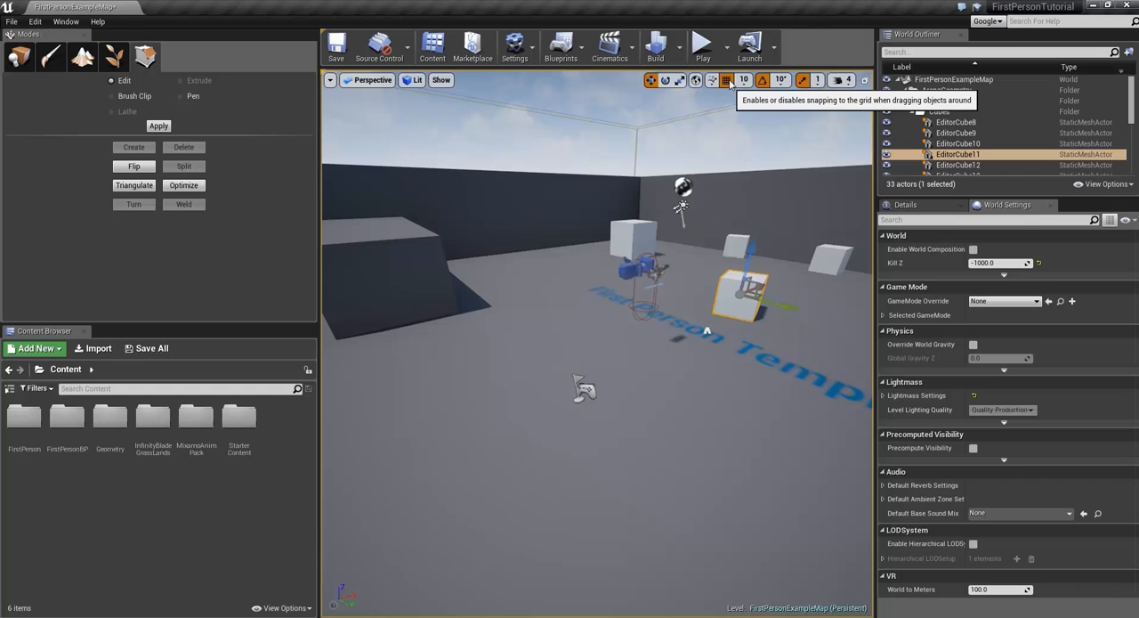
Step: Frame the cube, try moving it with grid snapping disabled, and undo the move
key(f)
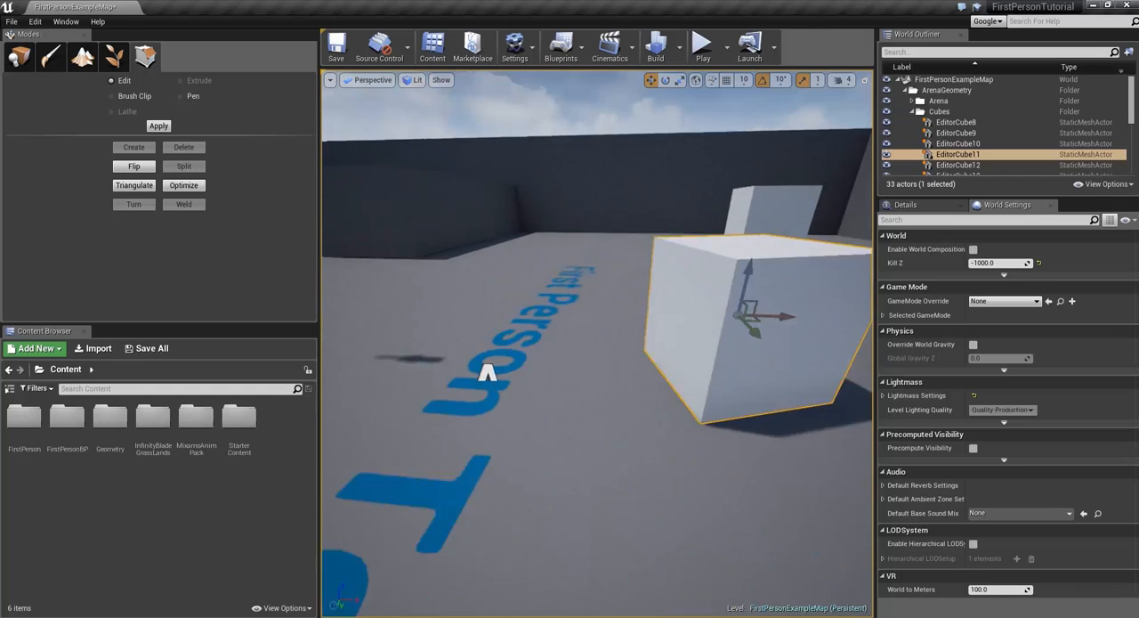
mouse_move(681, 308)
mouse_down()
mouse_move(498, 301)
mouse_move(703, 295)
mouse_move(646, 306)
mouse_move(675, 313)
mouse_up()
key(ctrl+z)
Step: Set the grid snap size to 50 and try moving the cube along the X axis
click(744, 80)
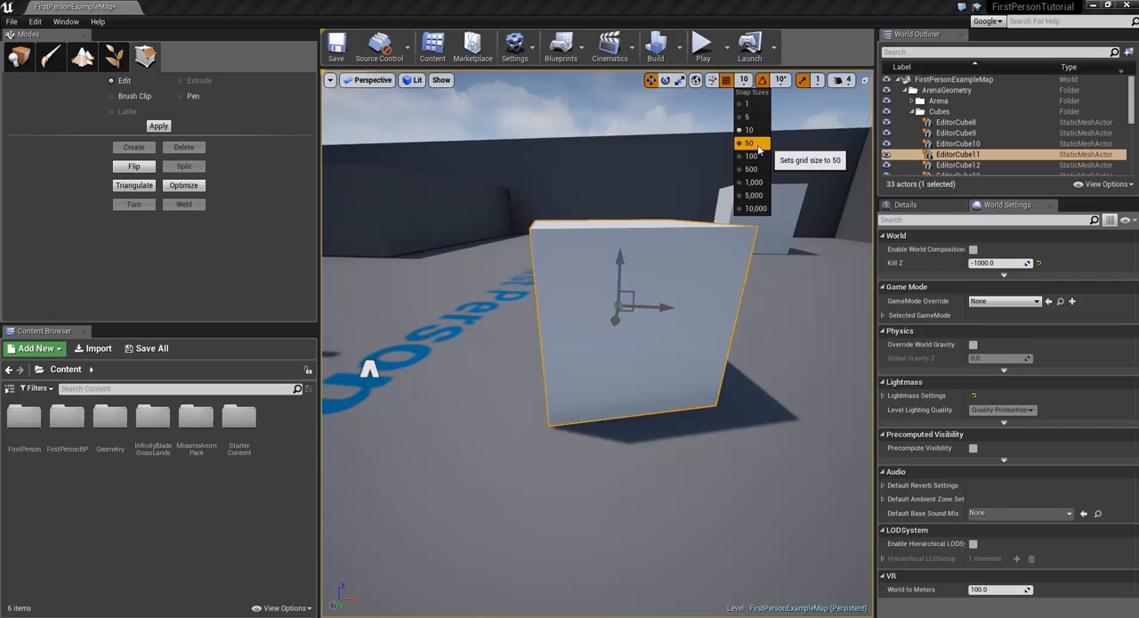
click(752, 146)
mouse_move(664, 305)
mouse_down()
mouse_move(623, 306)
mouse_move(663, 306)
mouse_up()
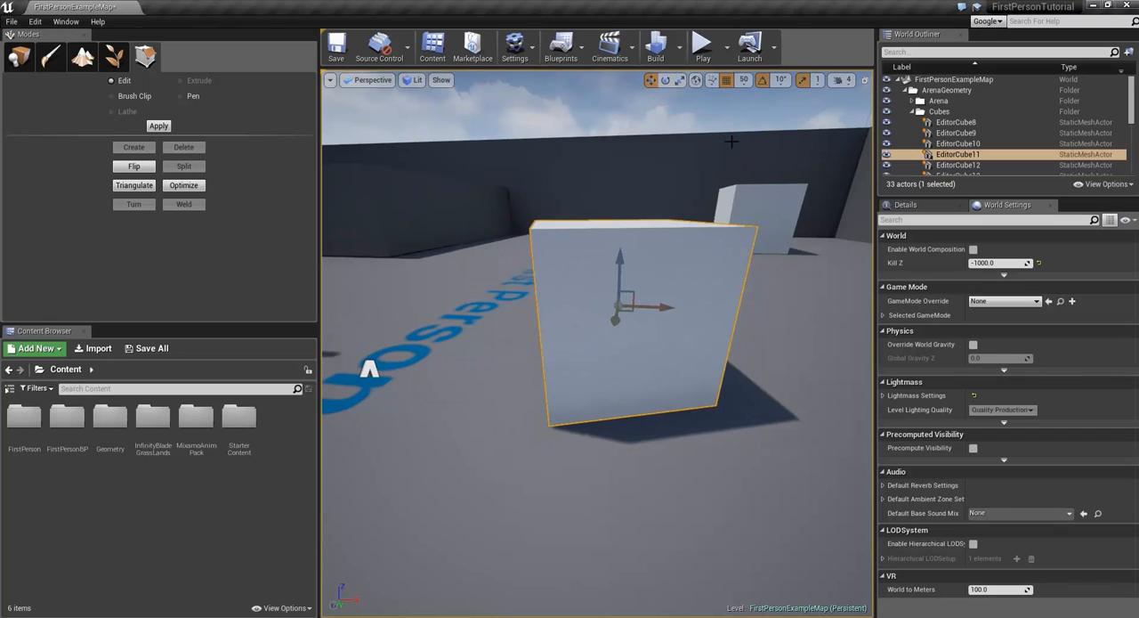
Step: Set the grid snap size to 10 and move the cube along the X axis
click(746, 80)
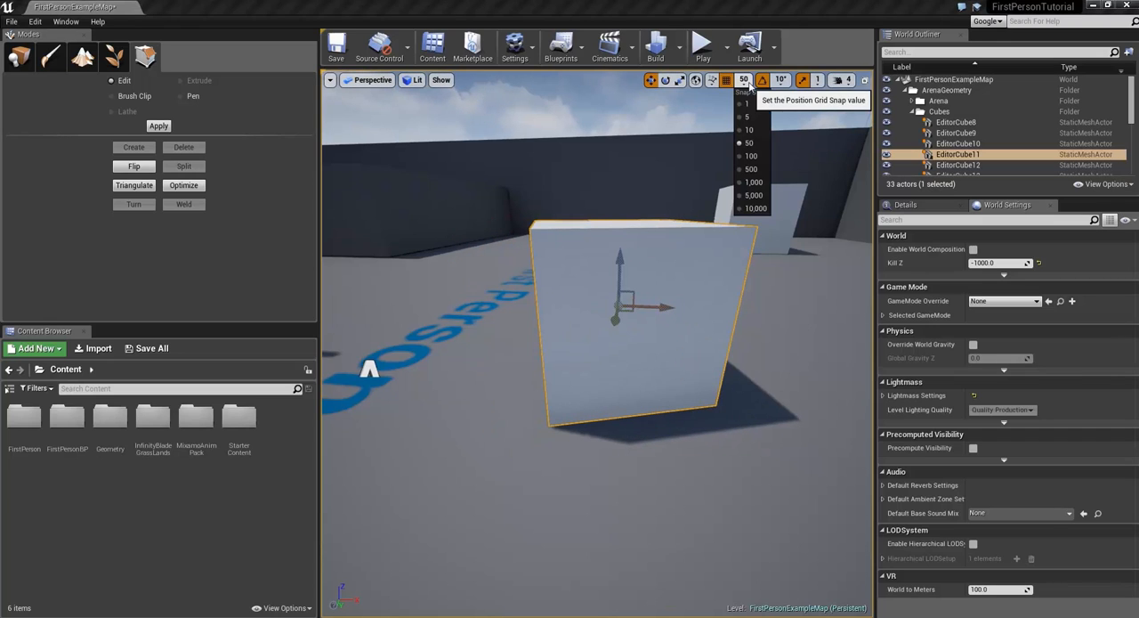
click(753, 131)
drag(659, 309, 610, 307)
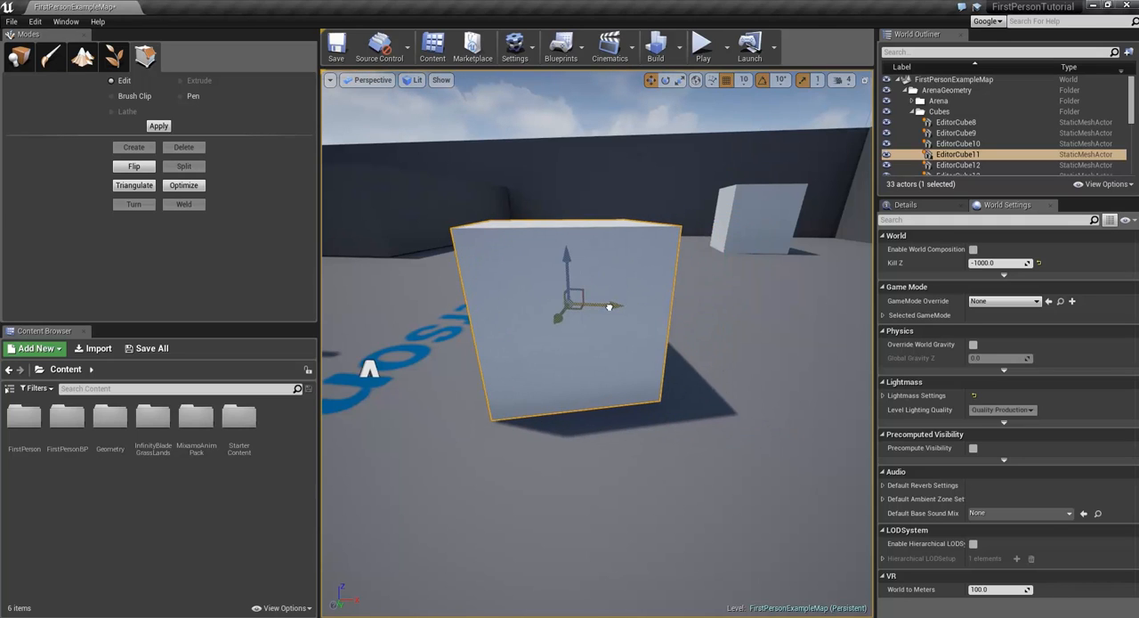
Step: Turn off grid snapping, try moving the cube freely along the X axis, and undo the move
click(727, 81)
drag(620, 308, 643, 310)
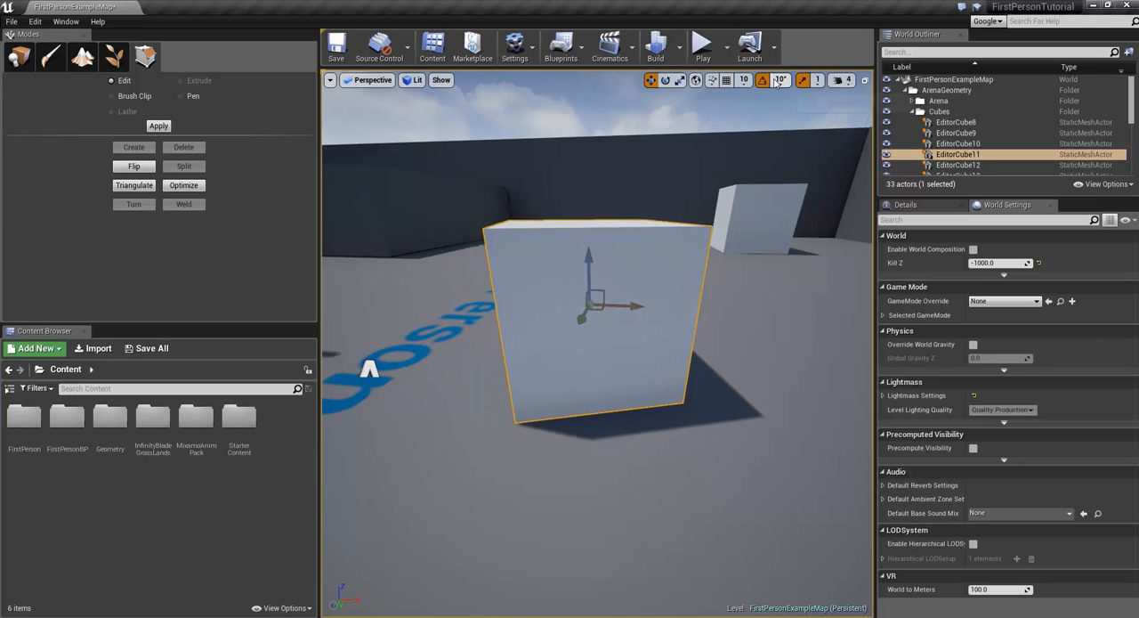
key(ctrl+z)
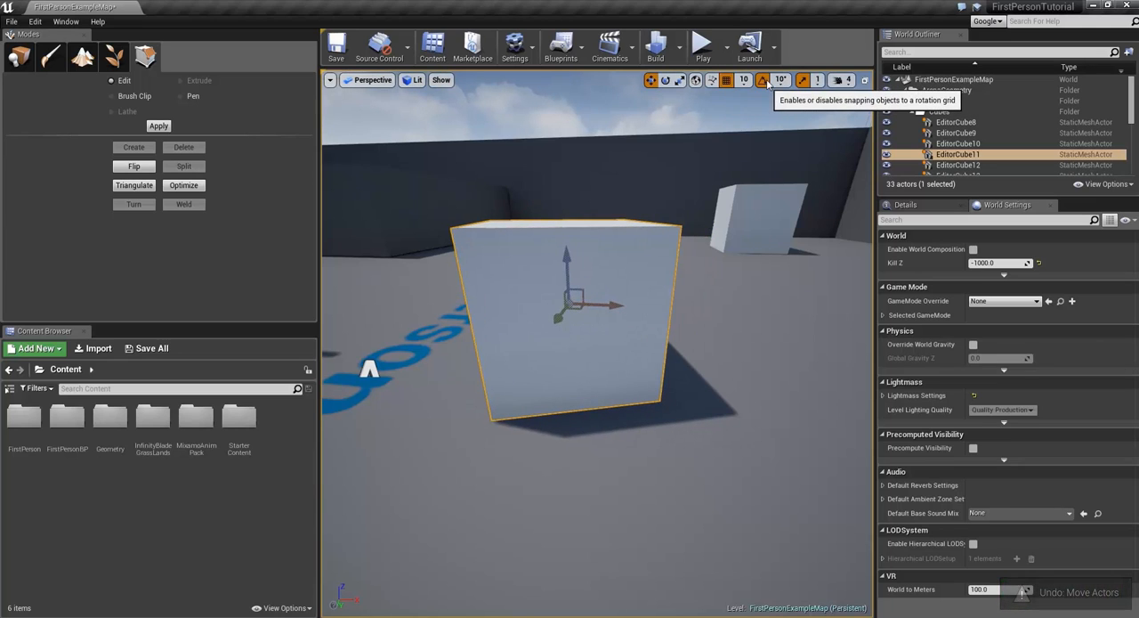
Step: Turn off rotation snapping, try rotating the cube freely, and undo the rotation
click(762, 80)
key(e)
drag(624, 264, 633, 303)
key(ctrl+z)
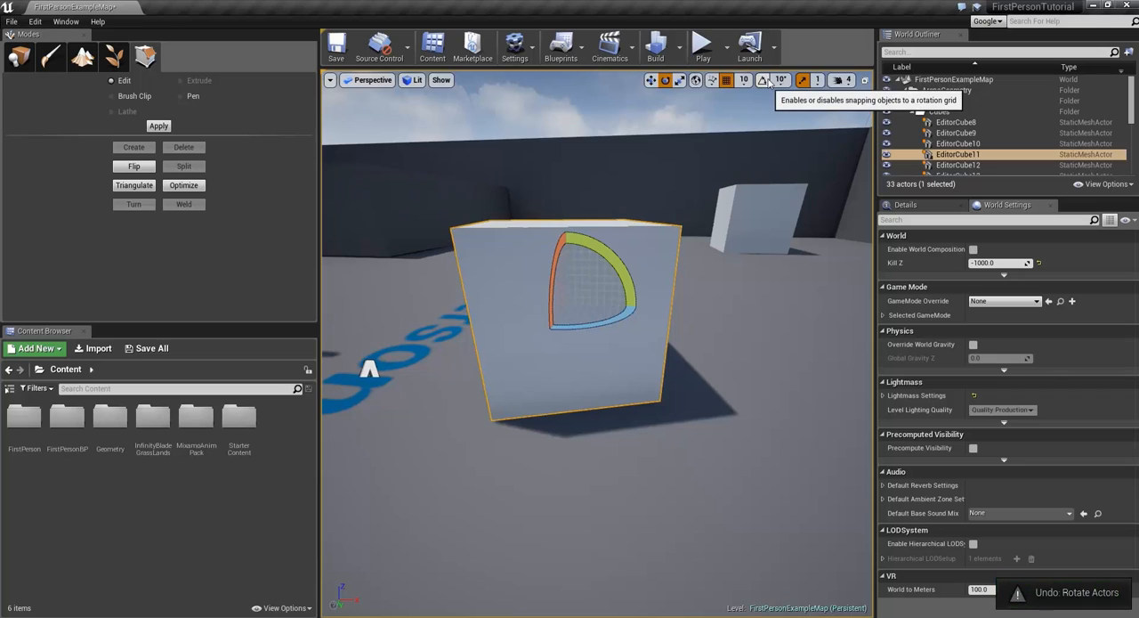
Step: Turn rotation snapping back on at 10° and try rotating the cube in snapped increments
click(762, 80)
click(781, 81)
click(784, 113)
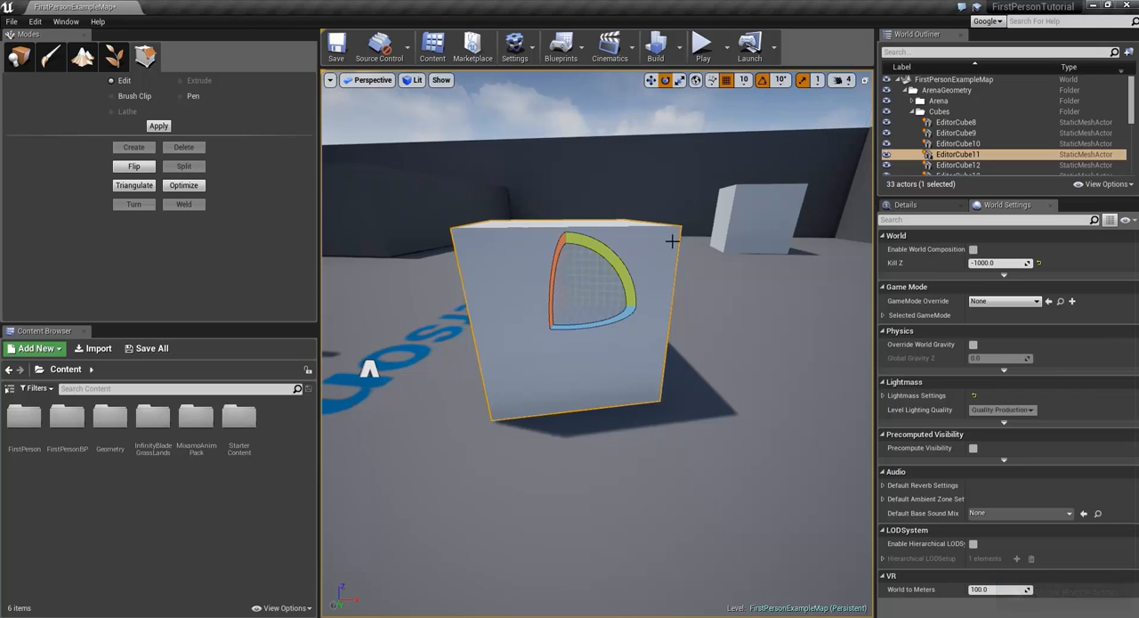
drag(632, 298, 636, 308)
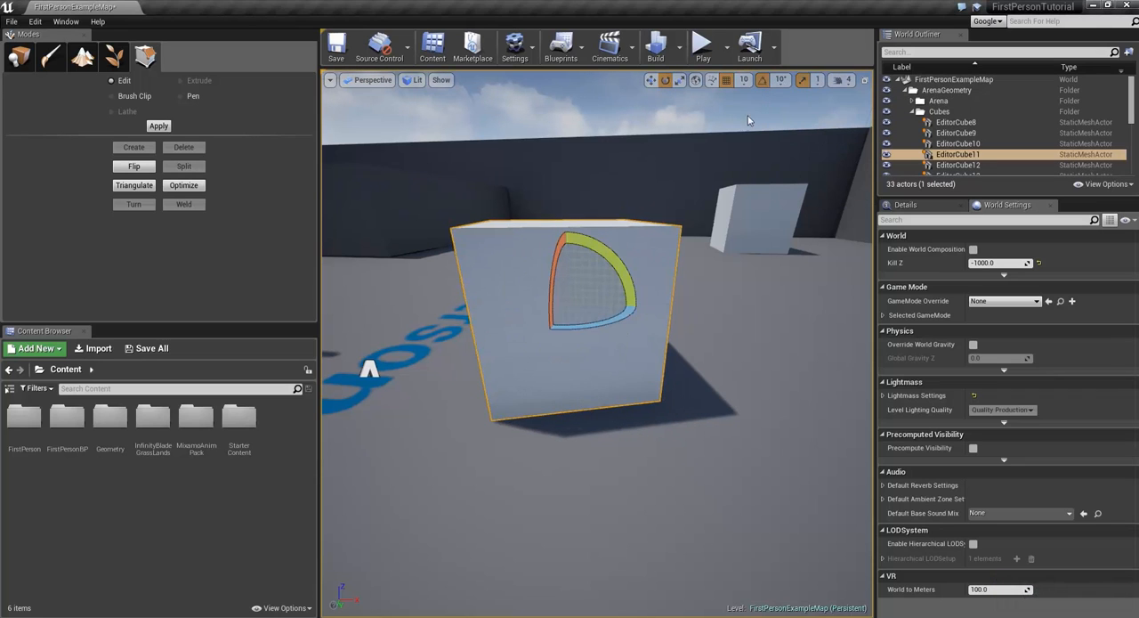
Step: Turn off scale snapping, try scaling the cube uniformly, undo the scaling, and turn scale snapping back on
click(803, 81)
key(r)
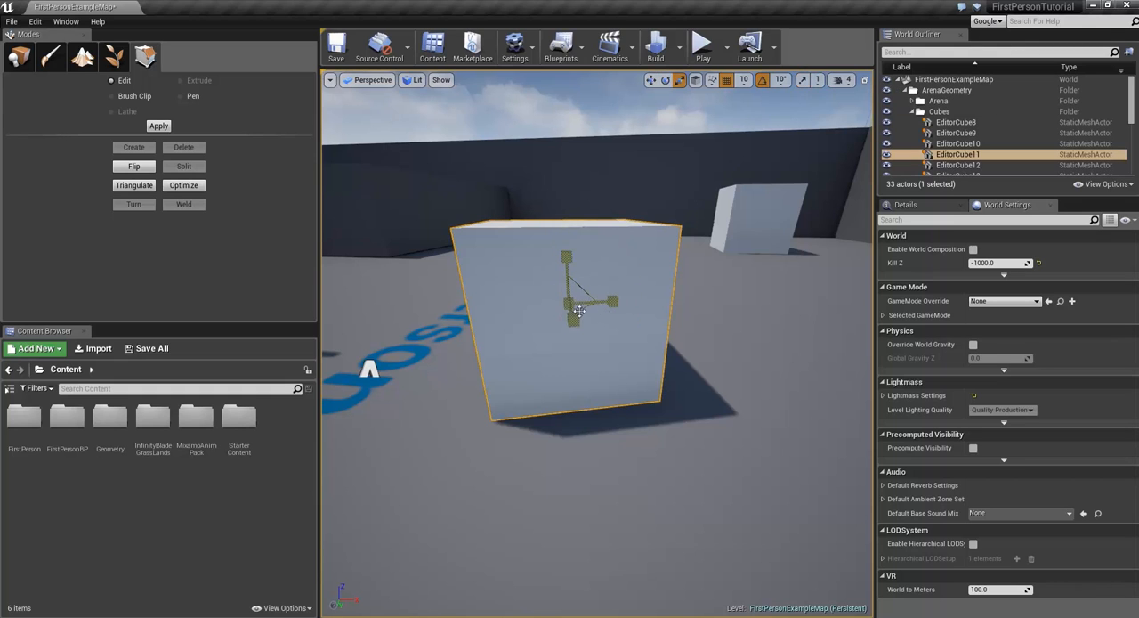
drag(573, 311, 618, 262)
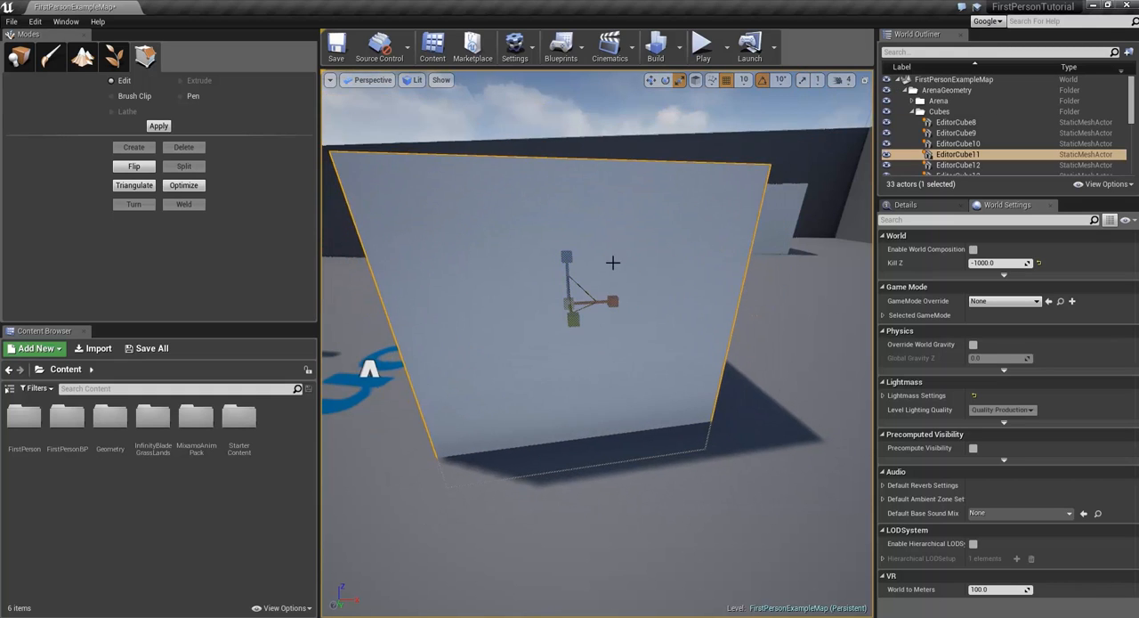
click(804, 81)
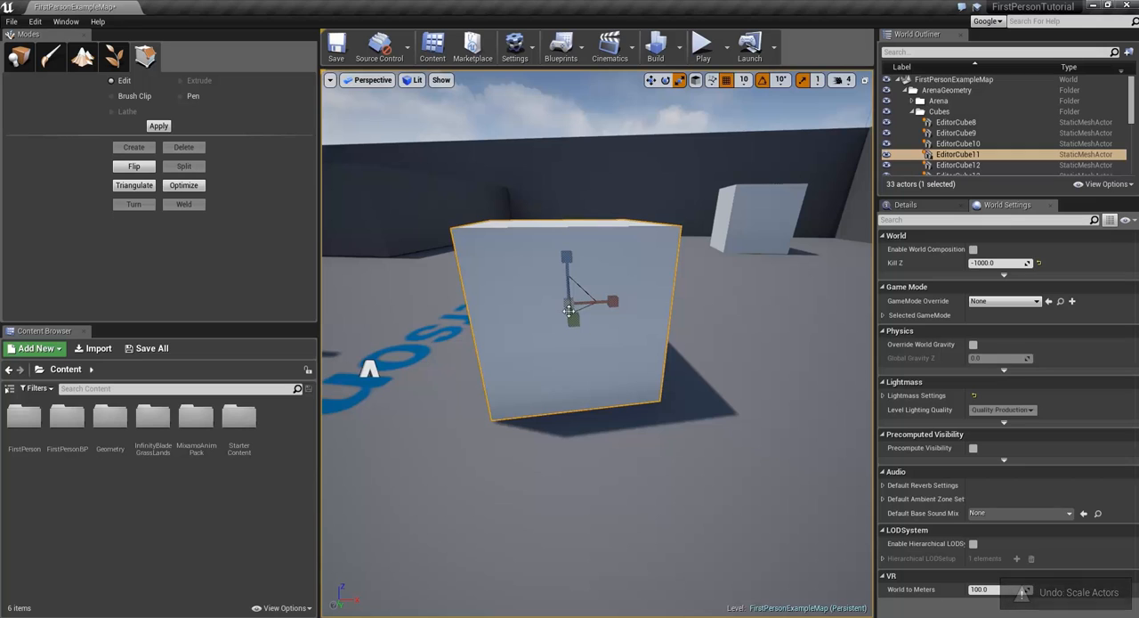
mouse_move(568, 309)
mouse_down()
mouse_move(587, 294)
mouse_move(571, 307)
mouse_up()
Step: Open the viewport's camera speed setting and look at its slider
scroll(580, 321, down, 5)
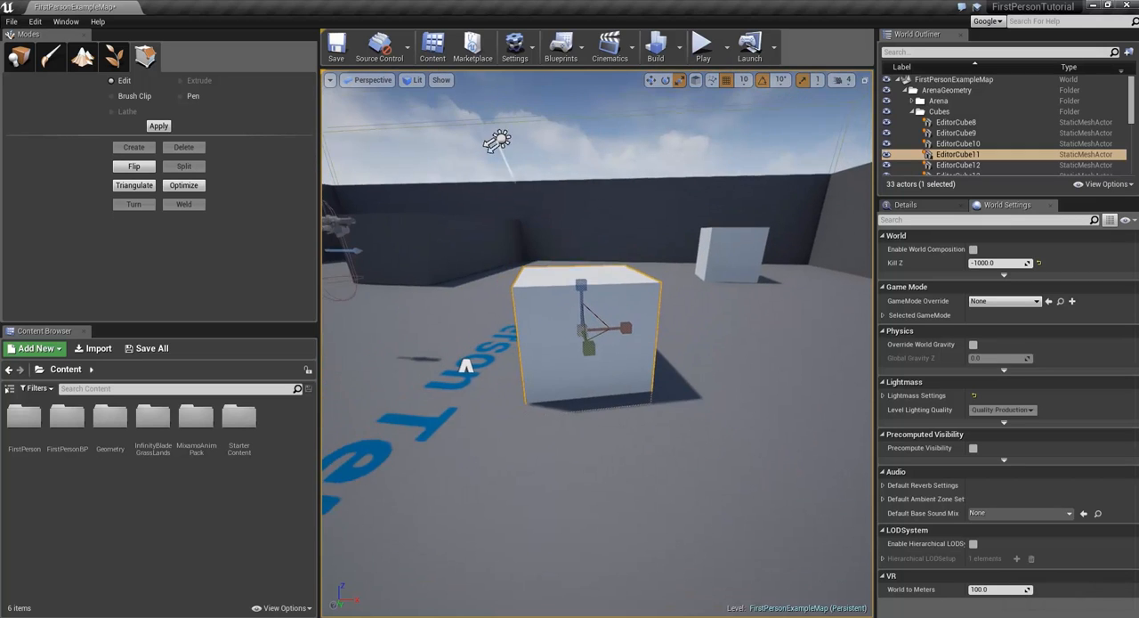
click(842, 81)
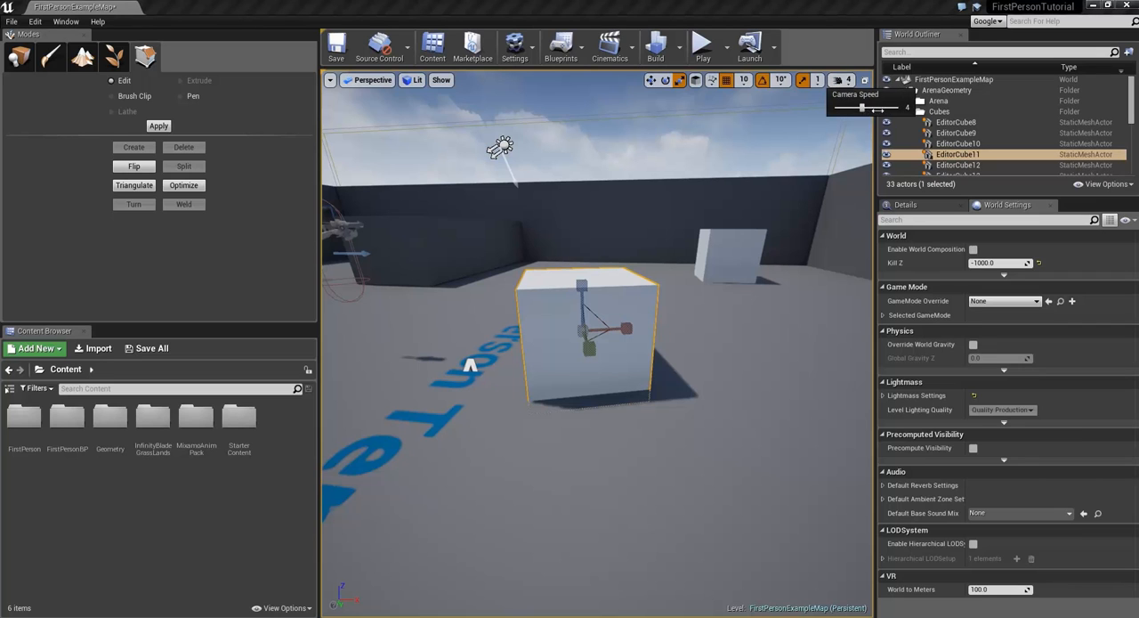
drag(878, 108, 895, 113)
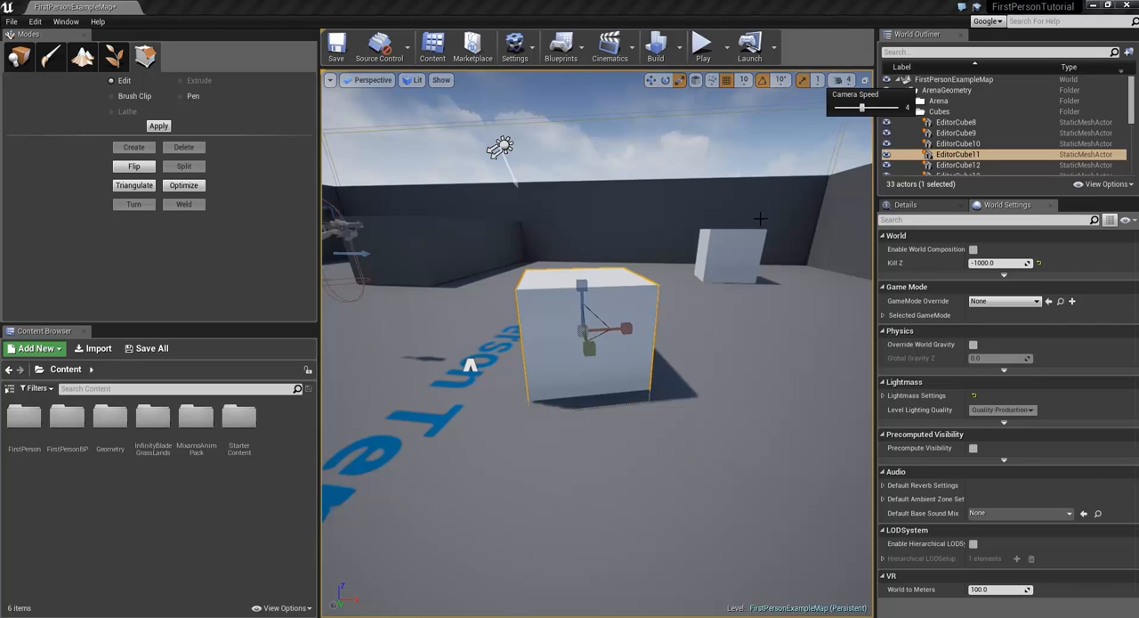
Step: Fly the viewport camera around the arena to examine the level at the current camera speed
key(s)
right_drag(760, 219, 801, 234)
key(w)
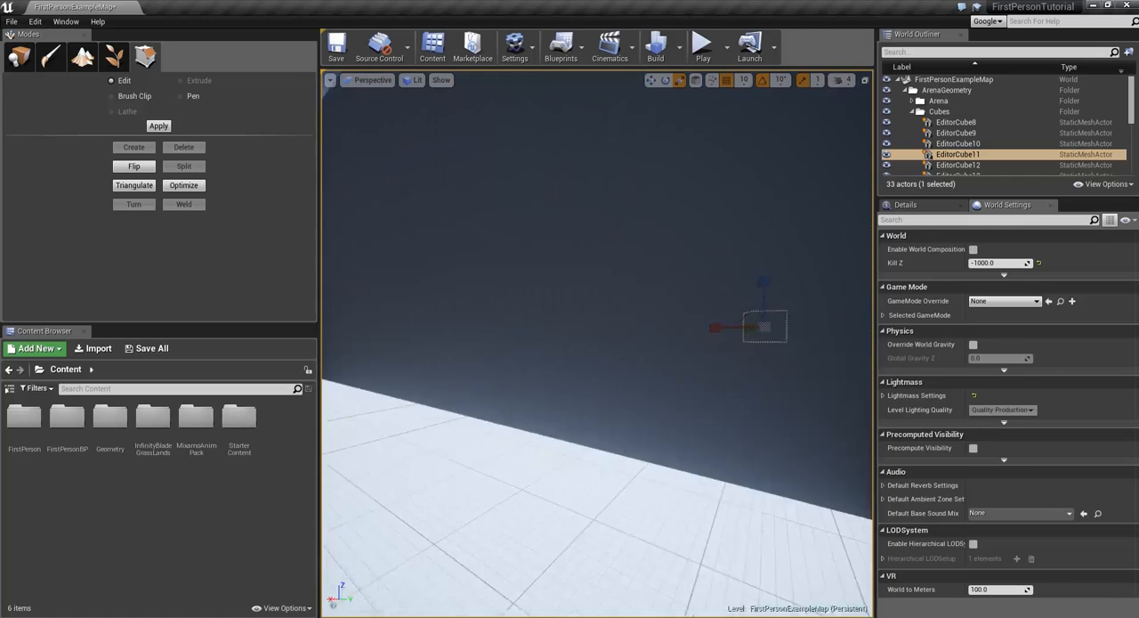
key(s)
right_drag(596, 344, 615, 395)
key(w)
key(s)
key(w)
key(w)
key(e)
key(w)
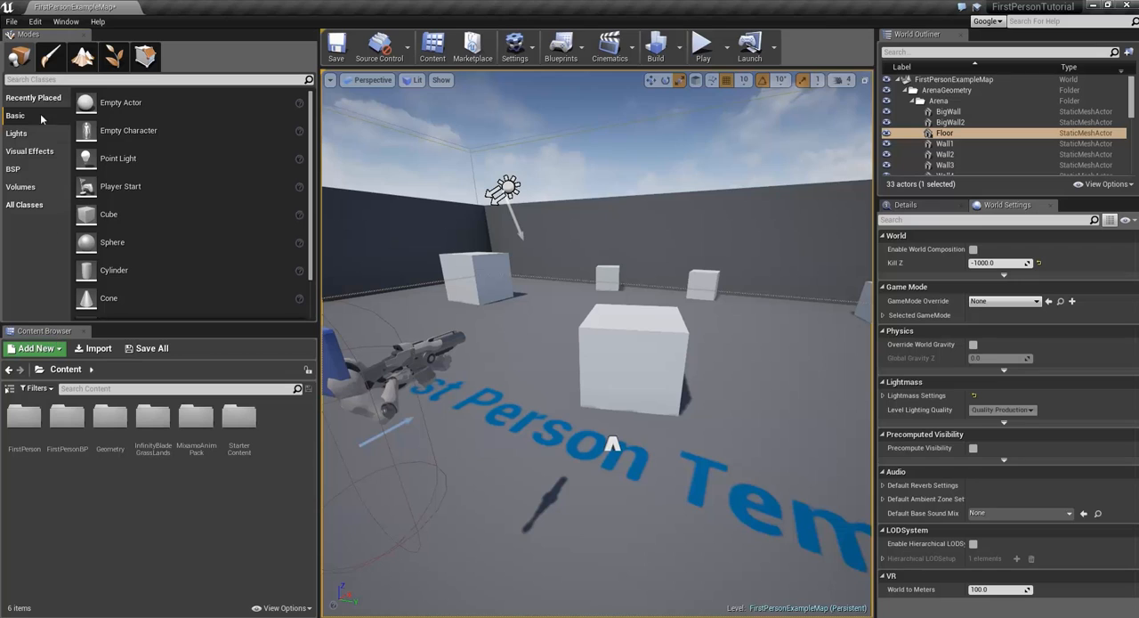
Step: Open Content Browser 2 as a separate window and maximize it
click(67, 22)
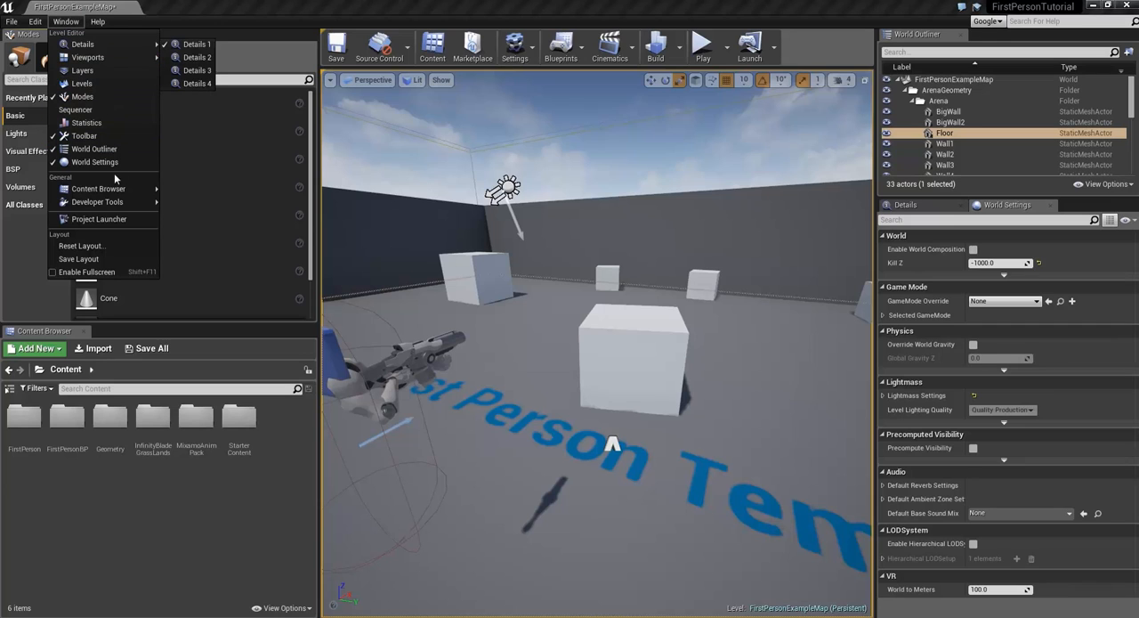
mouse_move(115, 189)
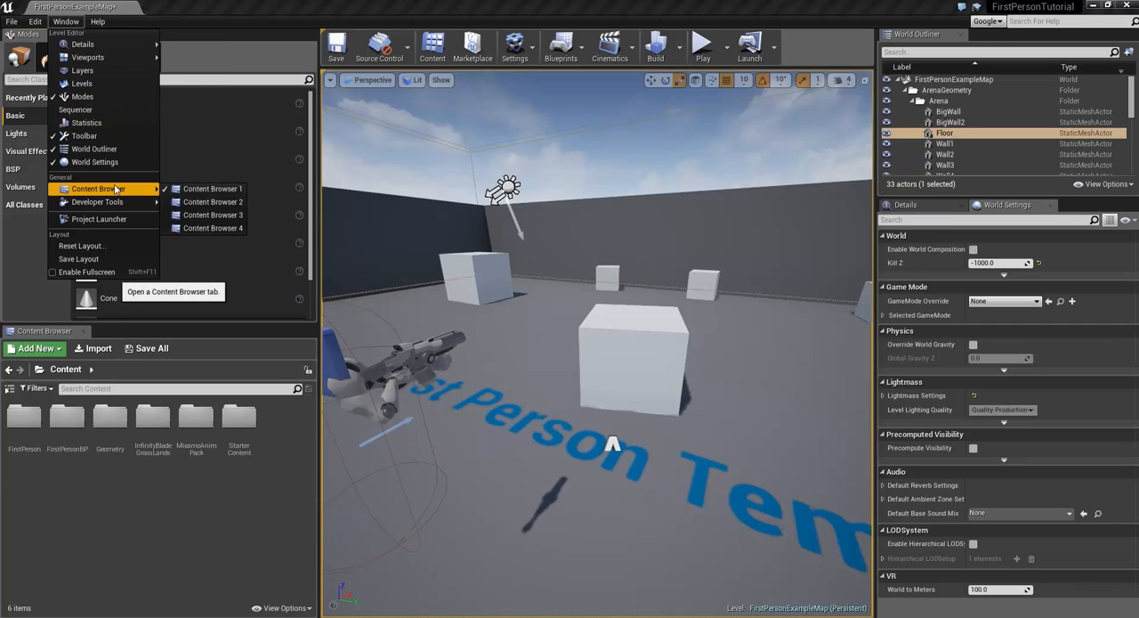
click(201, 202)
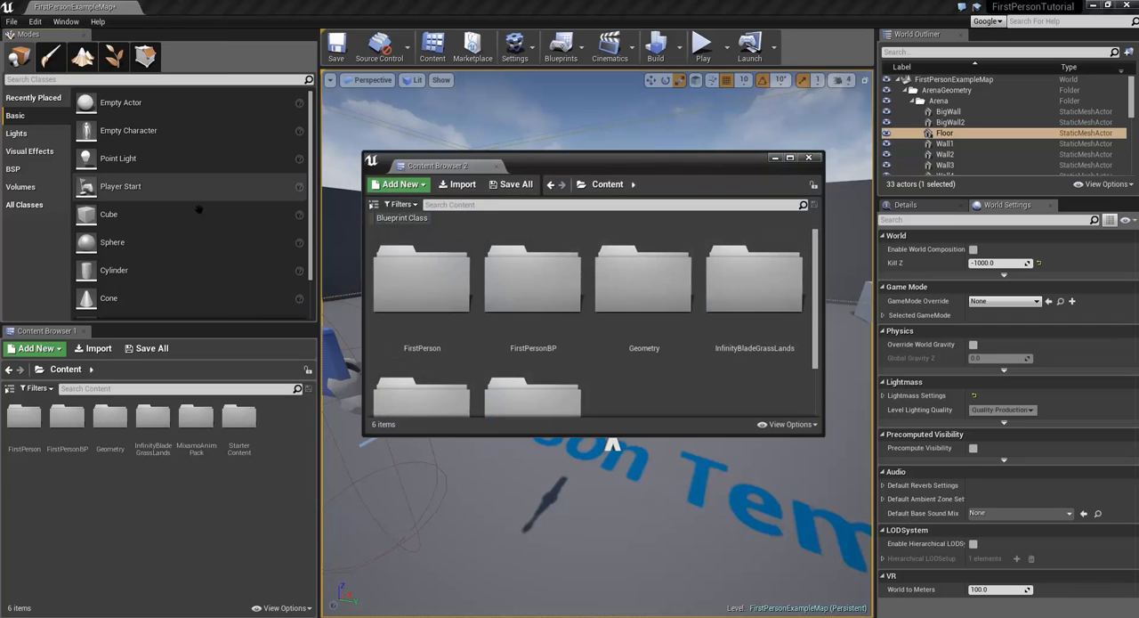
click(790, 158)
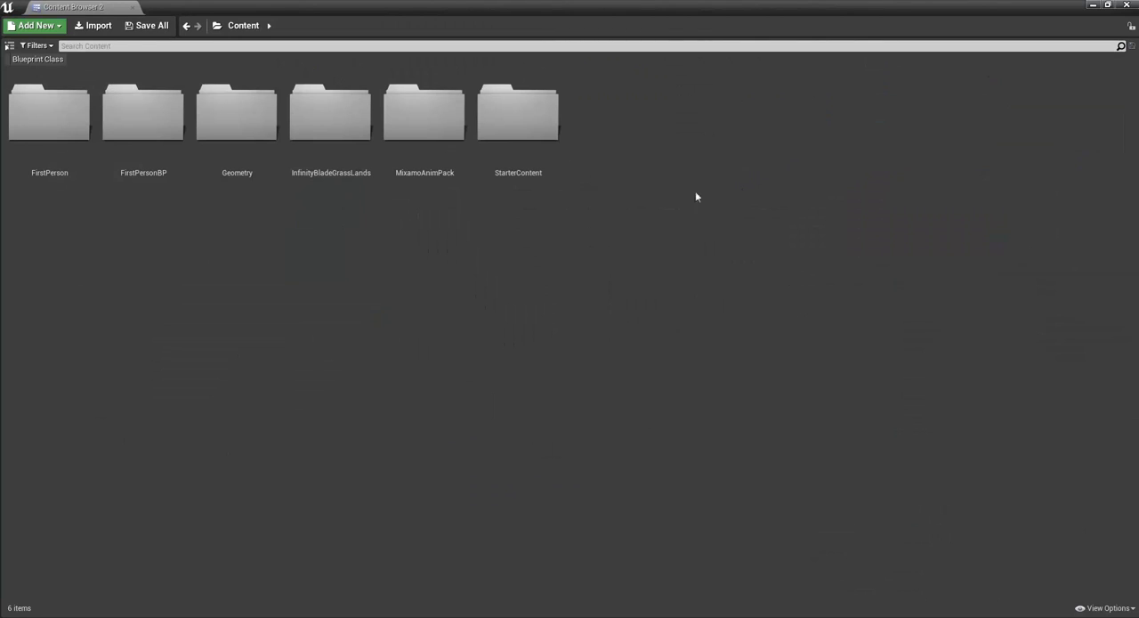
Step: Point out the added content packs, select the FirstPerson, FirstPersonBP, Geometry and StarterContent folders, and clear the selection
click(342, 166)
ctrl+click(424, 155)
click(418, 214)
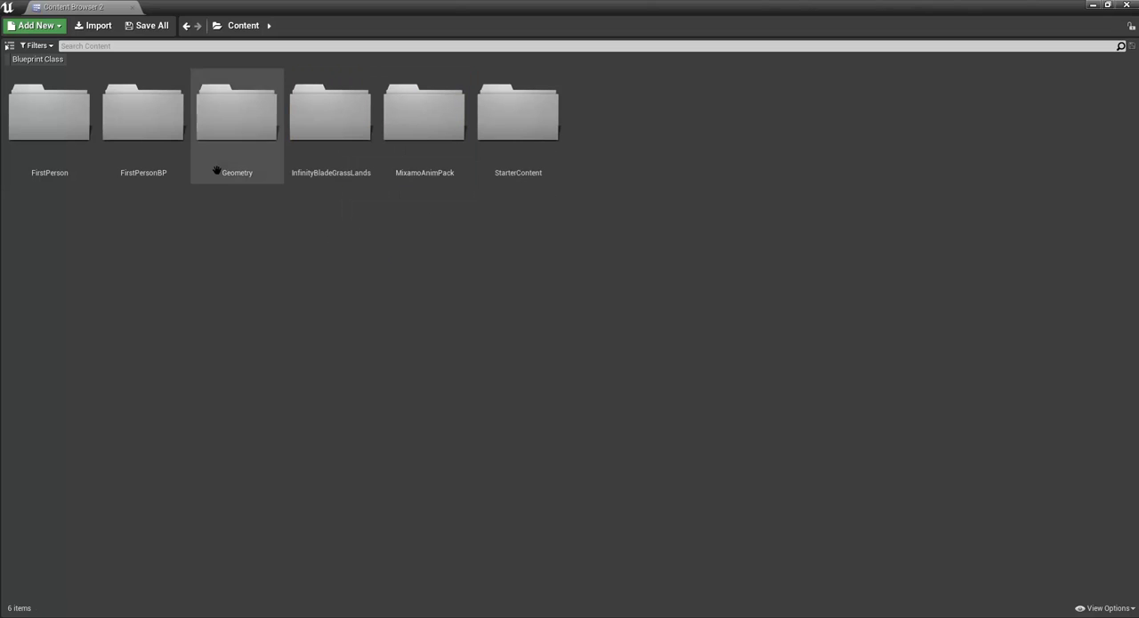
click(217, 170)
shift+click(54, 142)
ctrl+click(528, 145)
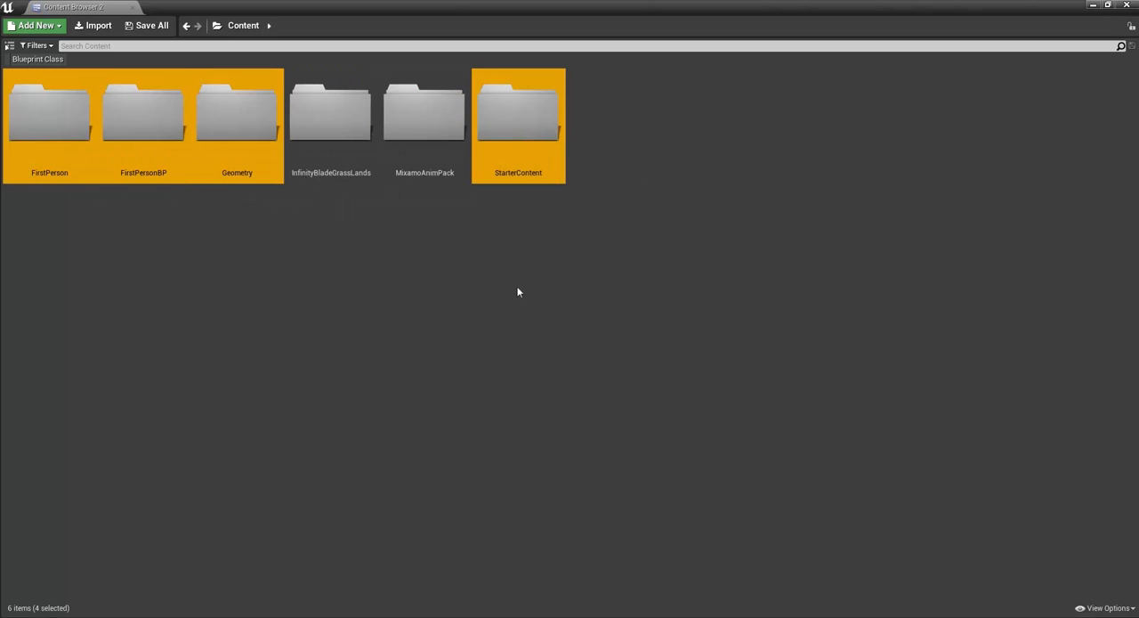
click(519, 283)
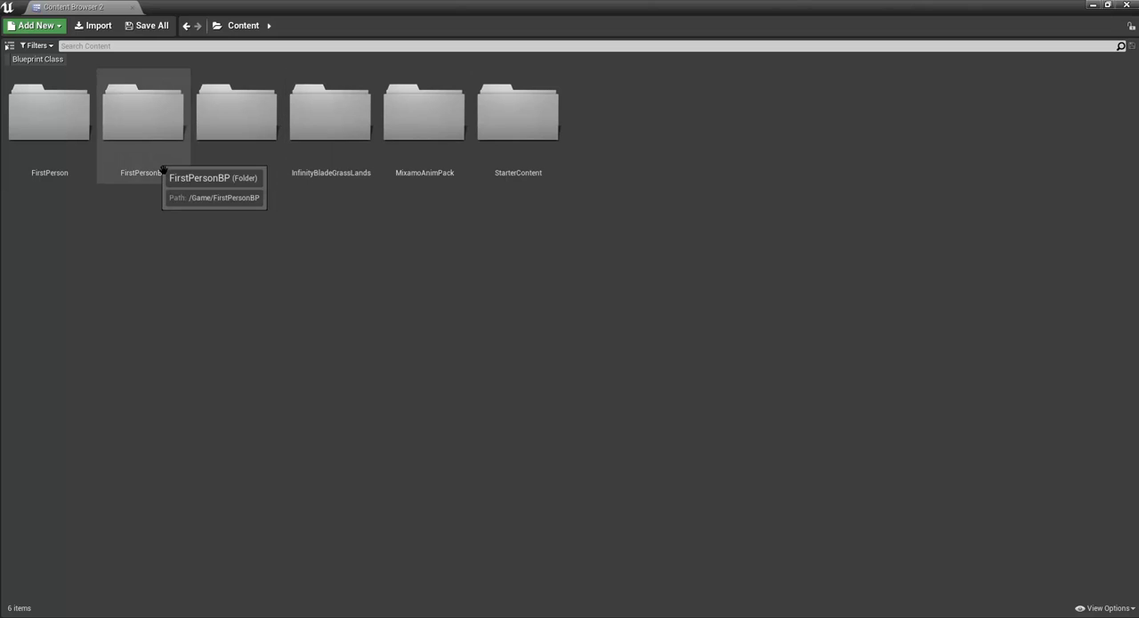
Step: Open the FirstPerson folder, look at the options for creating new assets there, and return to the Content folder
double_click(83, 156)
right_click(178, 225)
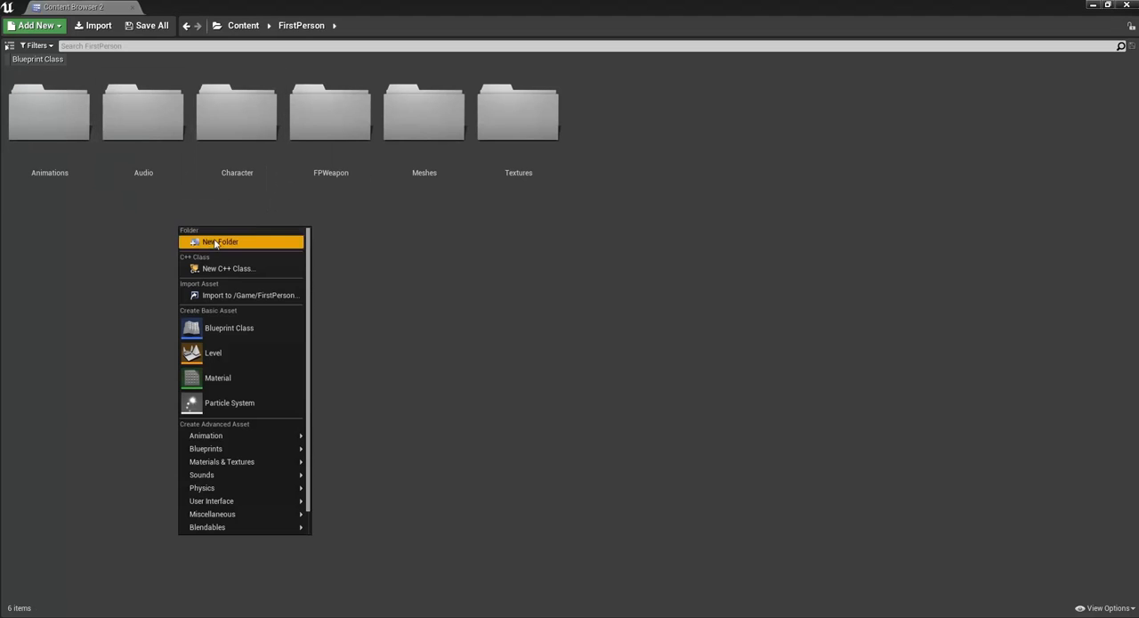
click(129, 241)
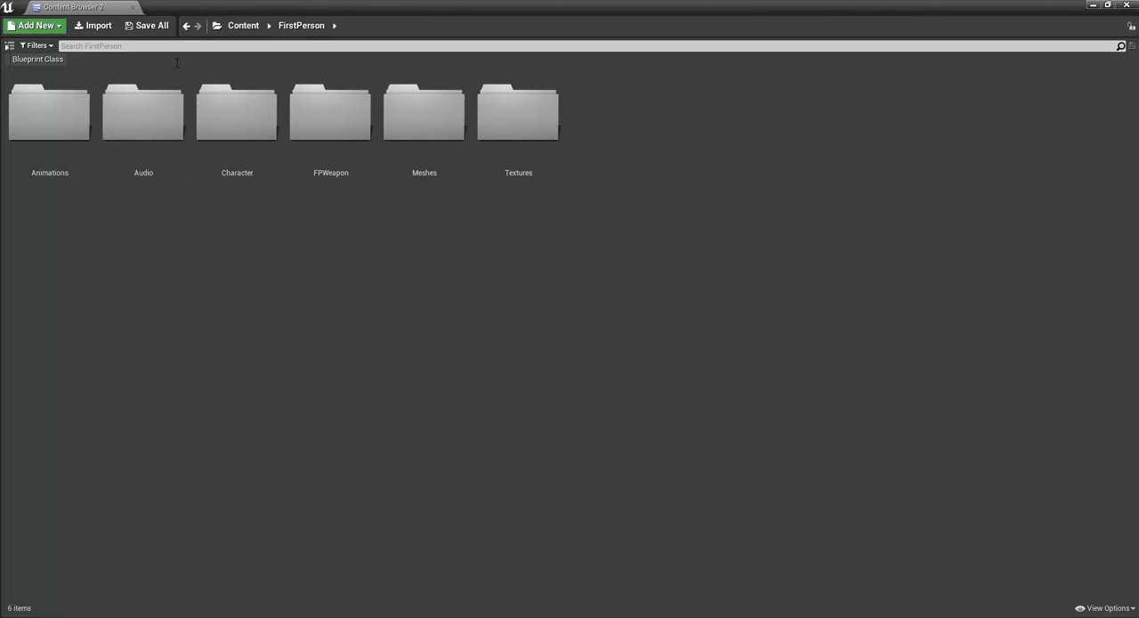
click(251, 29)
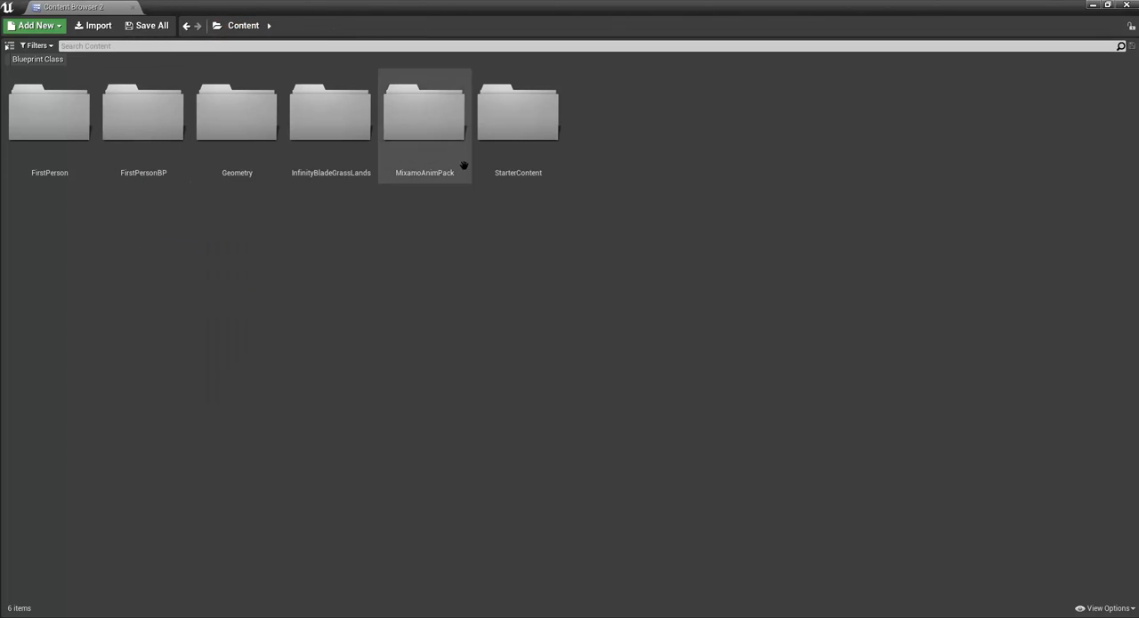
Step: Search the Content folder for "a", browse the matching assets, and clear the search
click(147, 51)
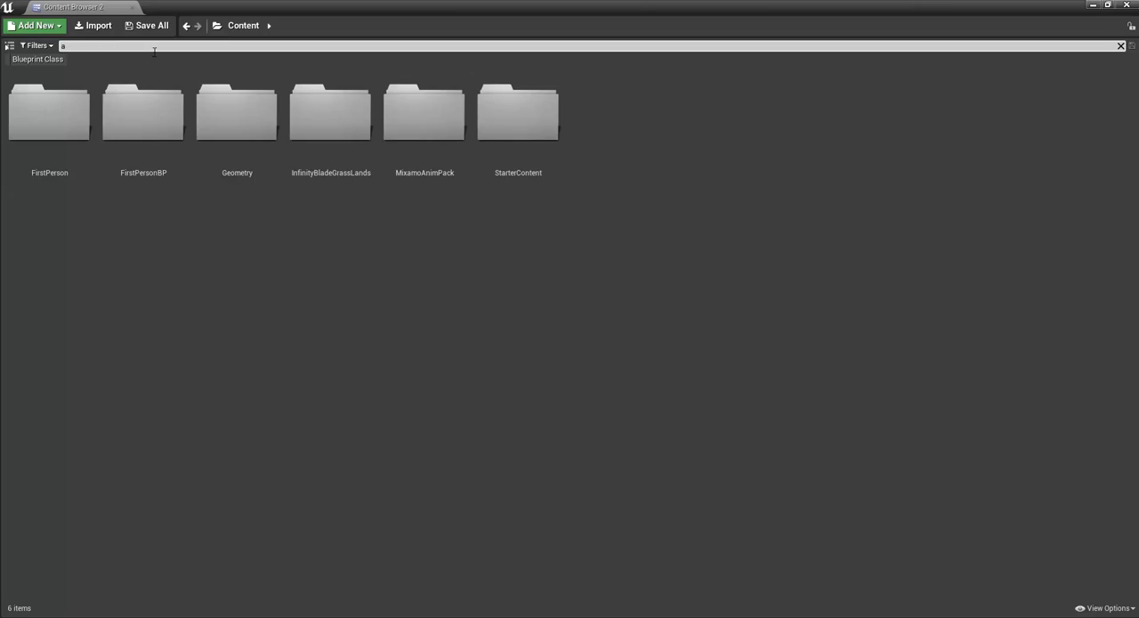
text(a)
click(518, 236)
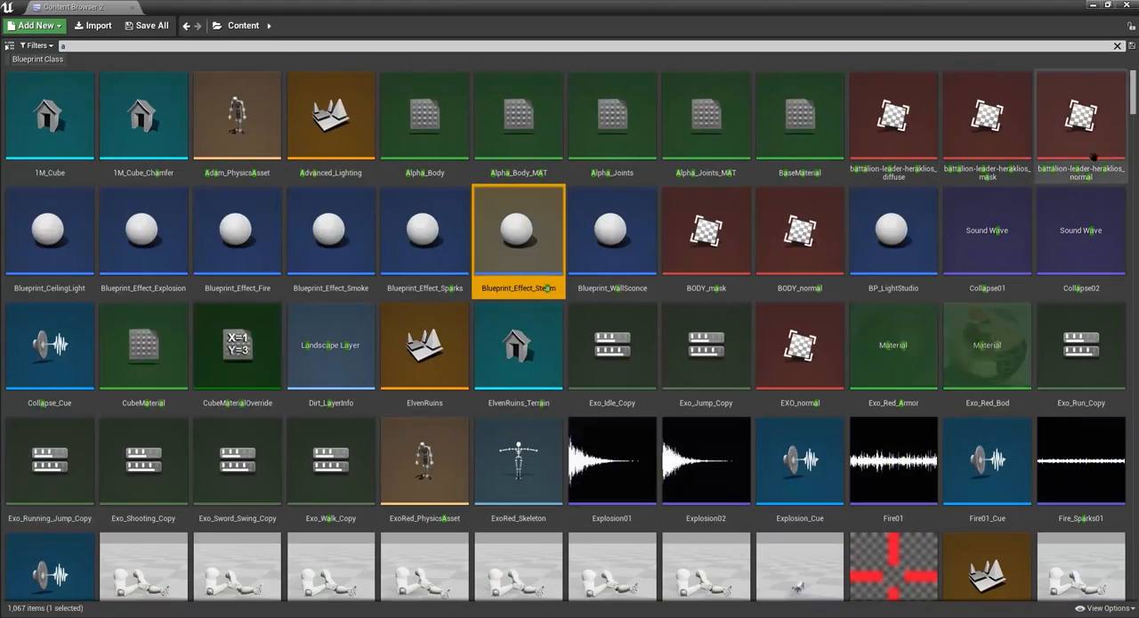
drag(1134, 103, 1131, 45)
click(738, 47)
key(BackSpace)
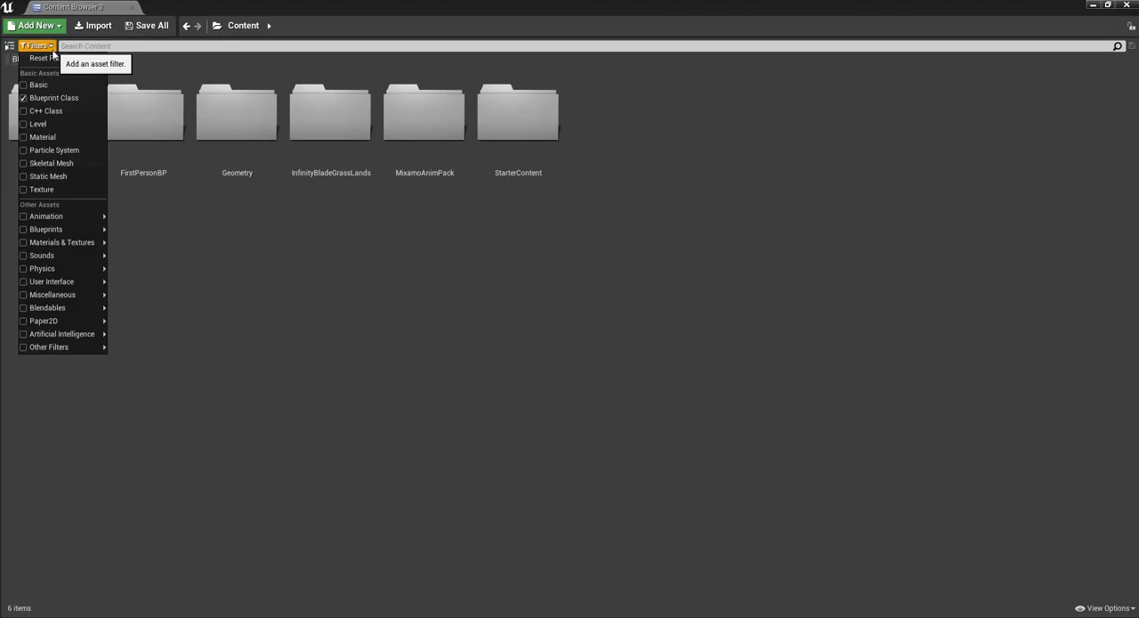
Step: Remove the existing Blueprint Class filter, browse the other asset filter categories, and filter the content by Blueprint Class
click(24, 99)
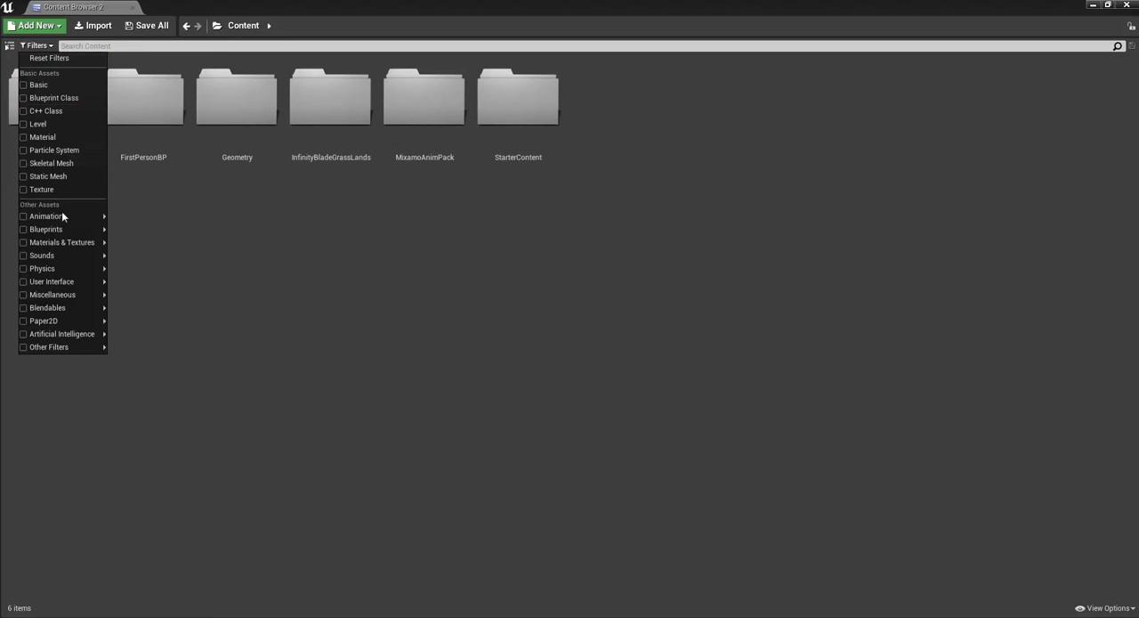
mouse_move(60, 272)
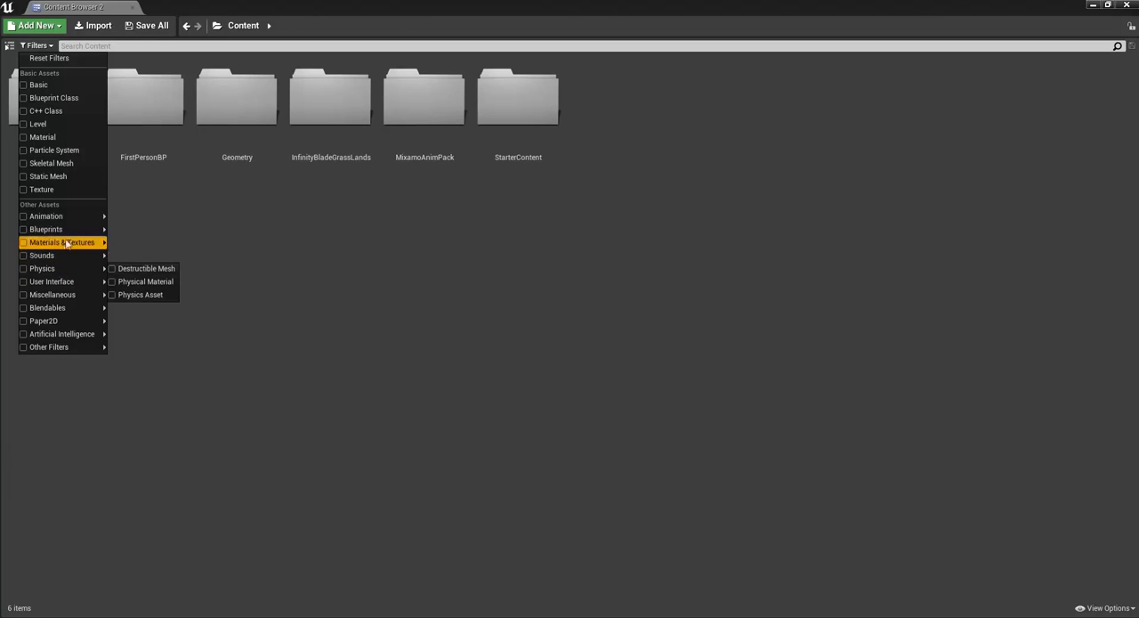
mouse_move(70, 235)
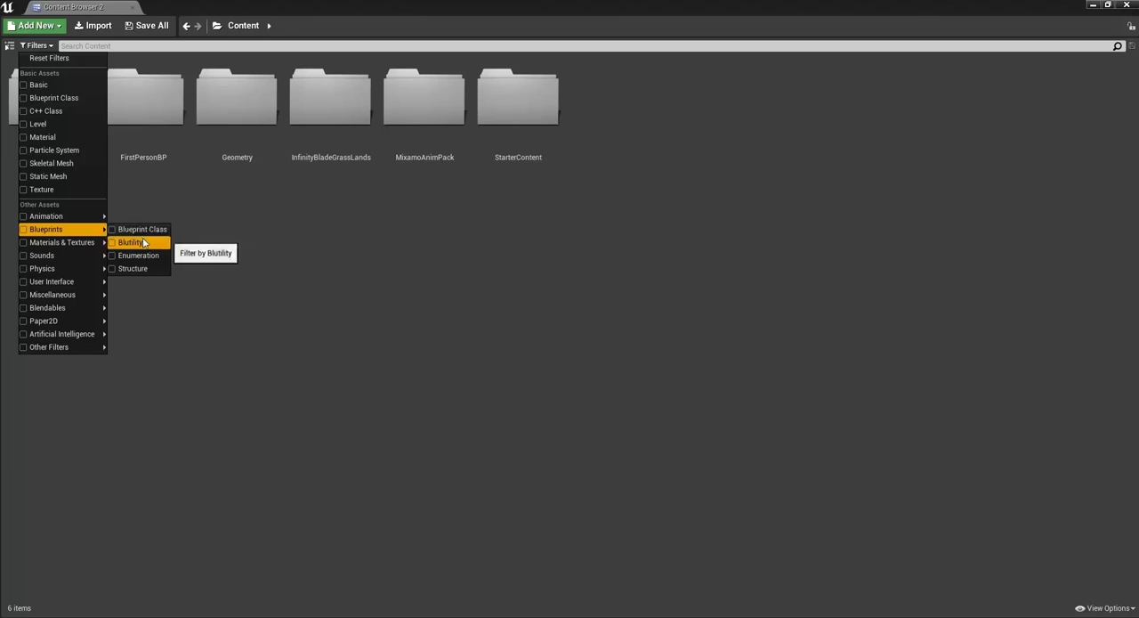
click(143, 230)
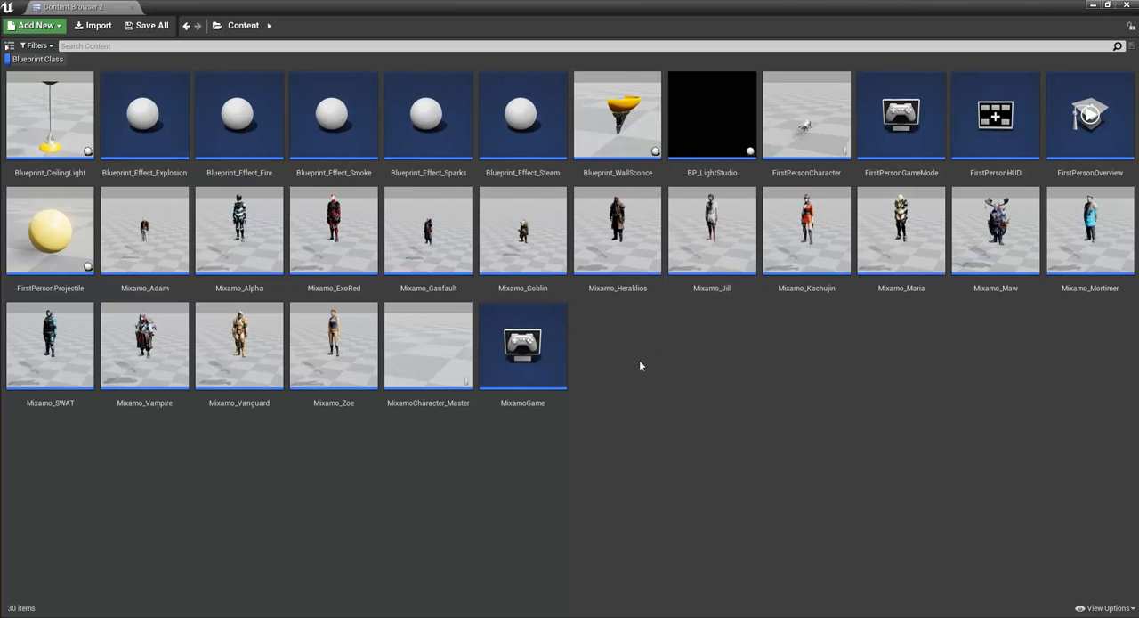
Step: Check the thumbnail scale and try the List and Columns view types before returning the assets to Tiles
click(1093, 608)
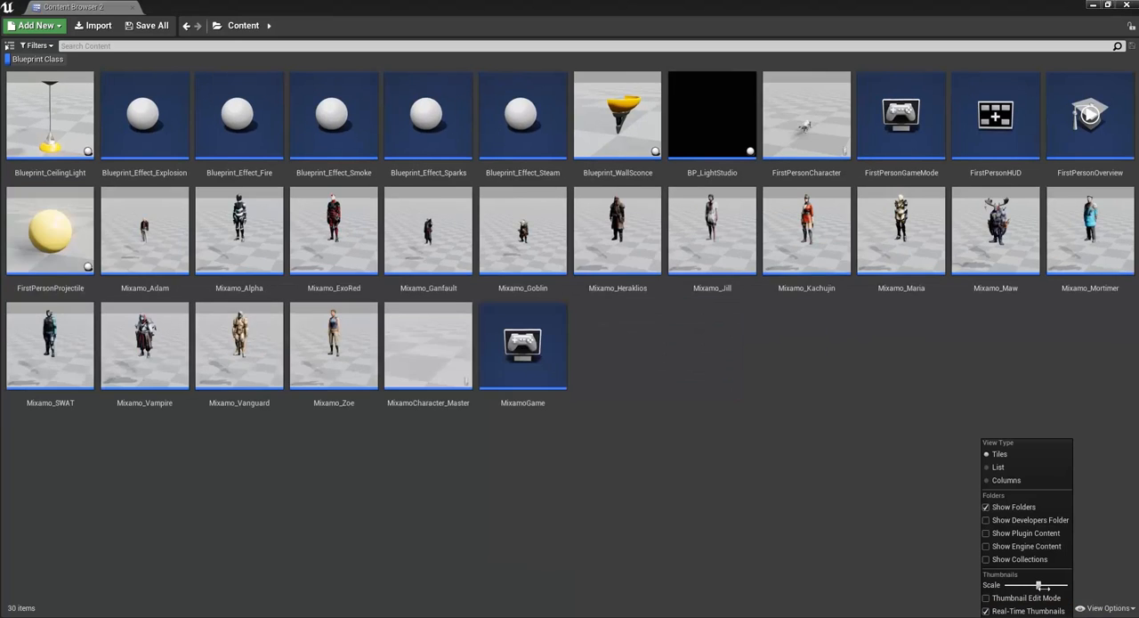
mouse_move(1039, 589)
mouse_down()
mouse_move(1006, 586)
mouse_move(1081, 586)
mouse_move(1037, 585)
mouse_up()
click(1024, 467)
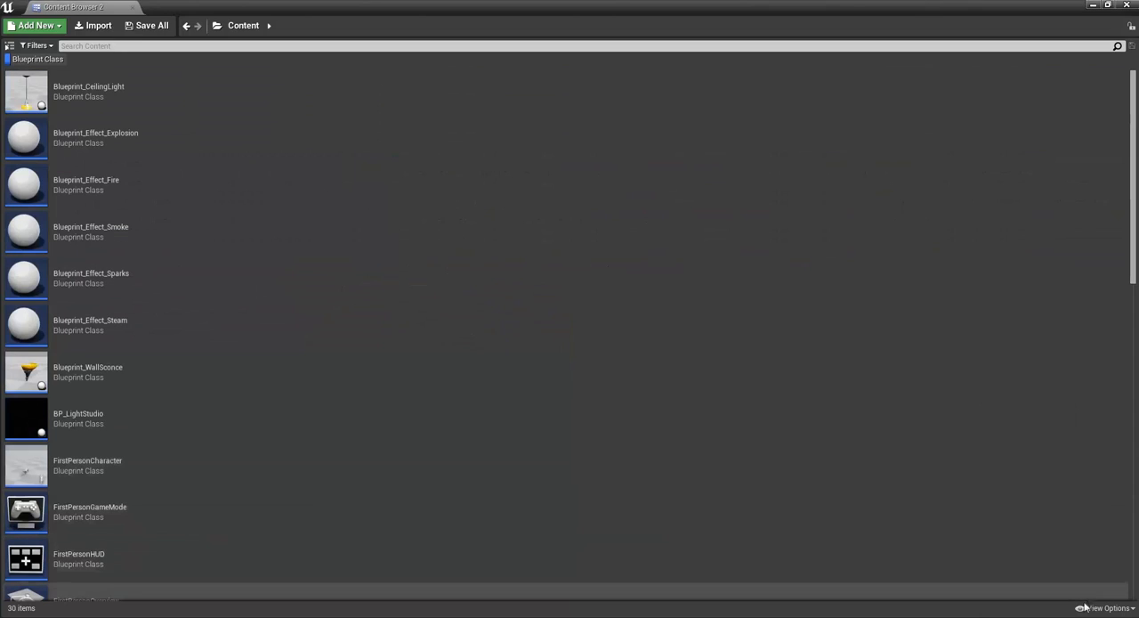
click(1006, 480)
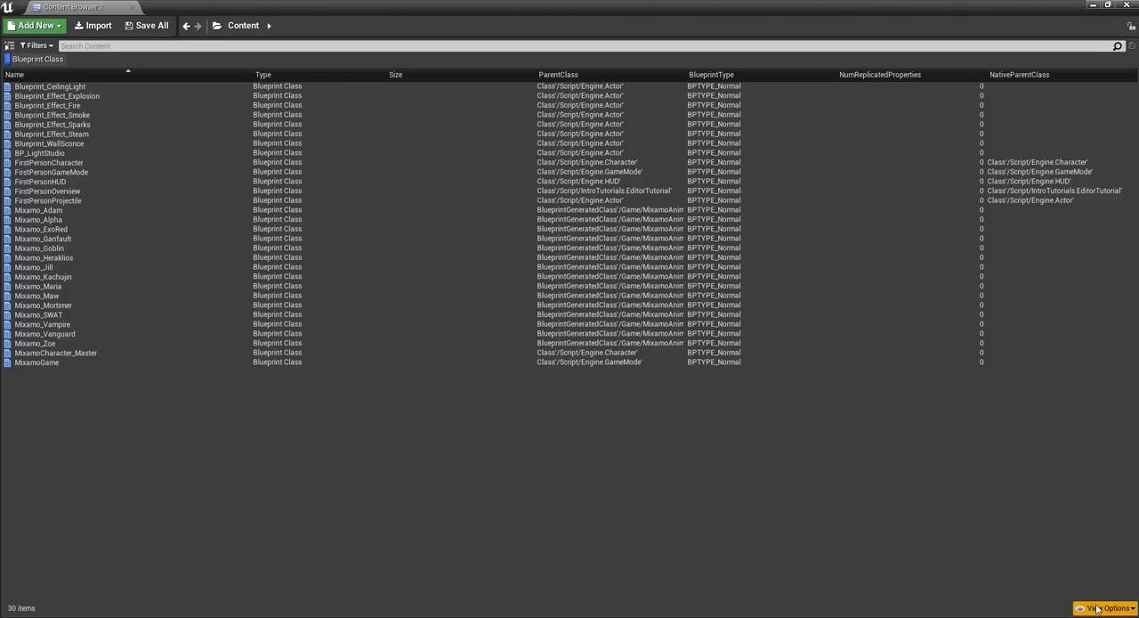
click(1106, 608)
click(1004, 455)
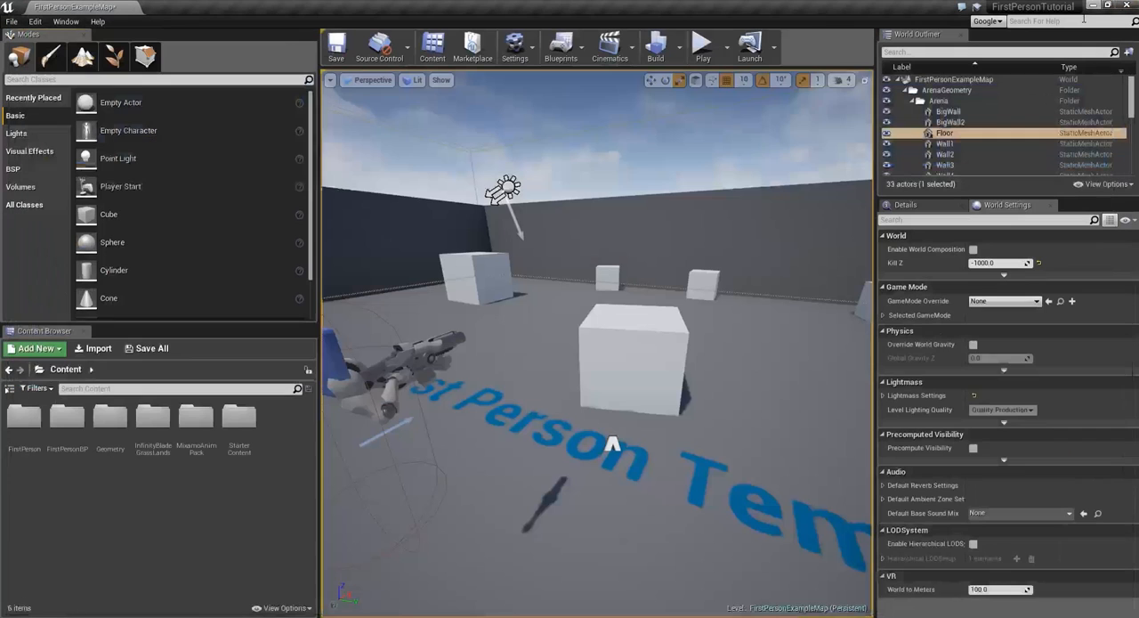
Step: Check the docked Content Browser's thumbnail scale option and narrow the Modes and Content Browser panels to widen the viewport
click(284, 608)
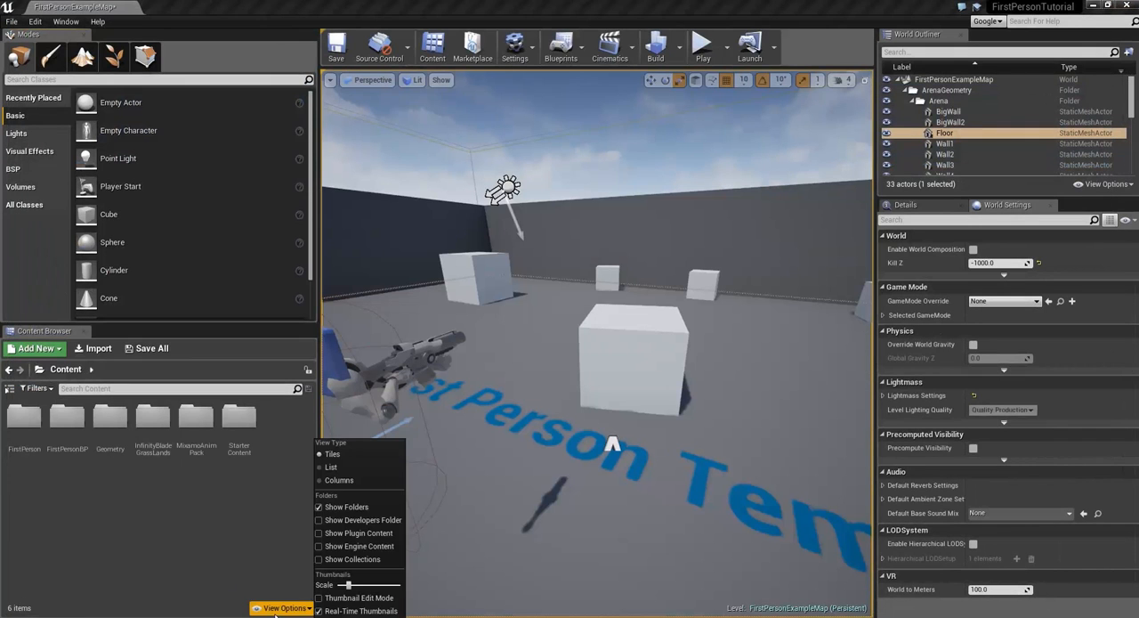
mouse_move(349, 584)
mouse_down()
mouse_move(367, 585)
mouse_move(349, 585)
mouse_up()
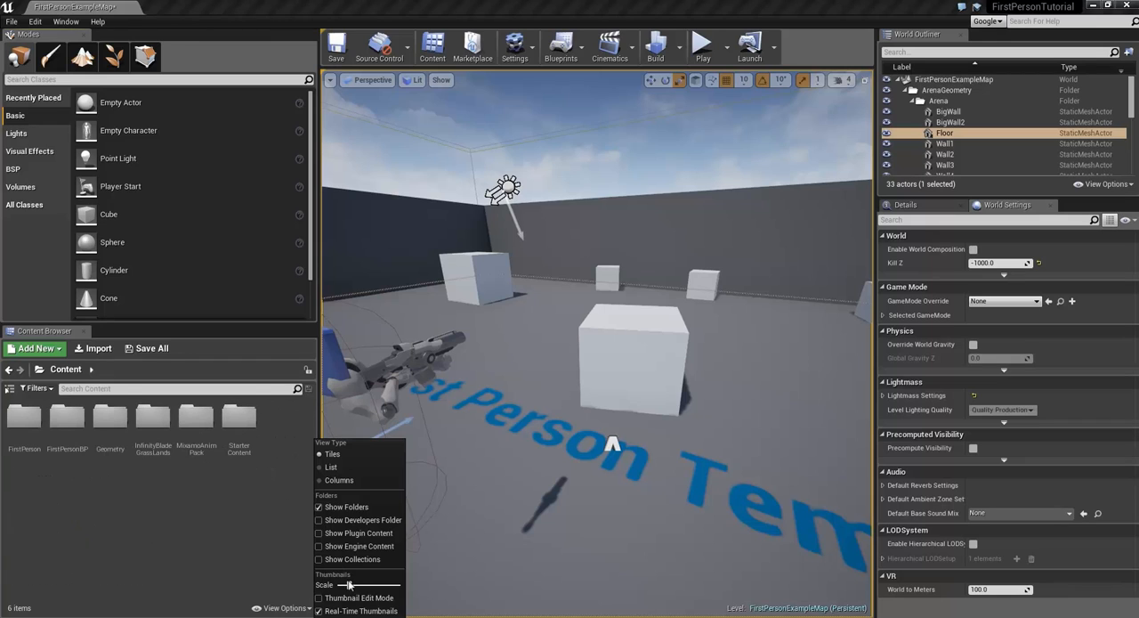
click(230, 550)
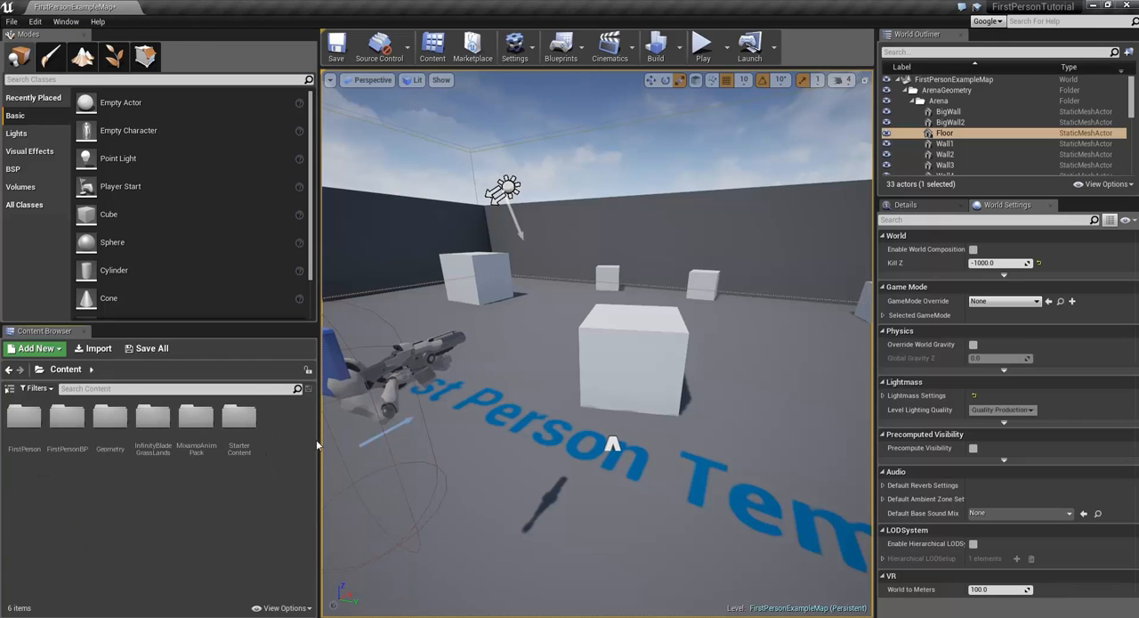
drag(321, 445, 239, 434)
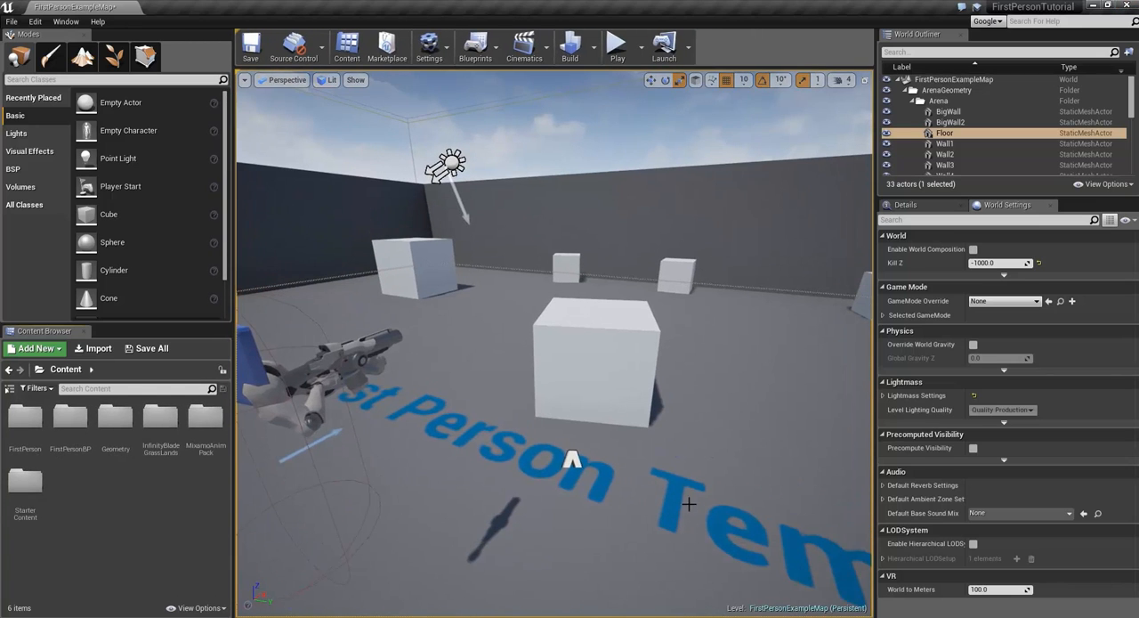
Step: Switch to the Epic Games Launcher and open the Vault section of the Unreal Engine Library
mouse_move(458, 617)
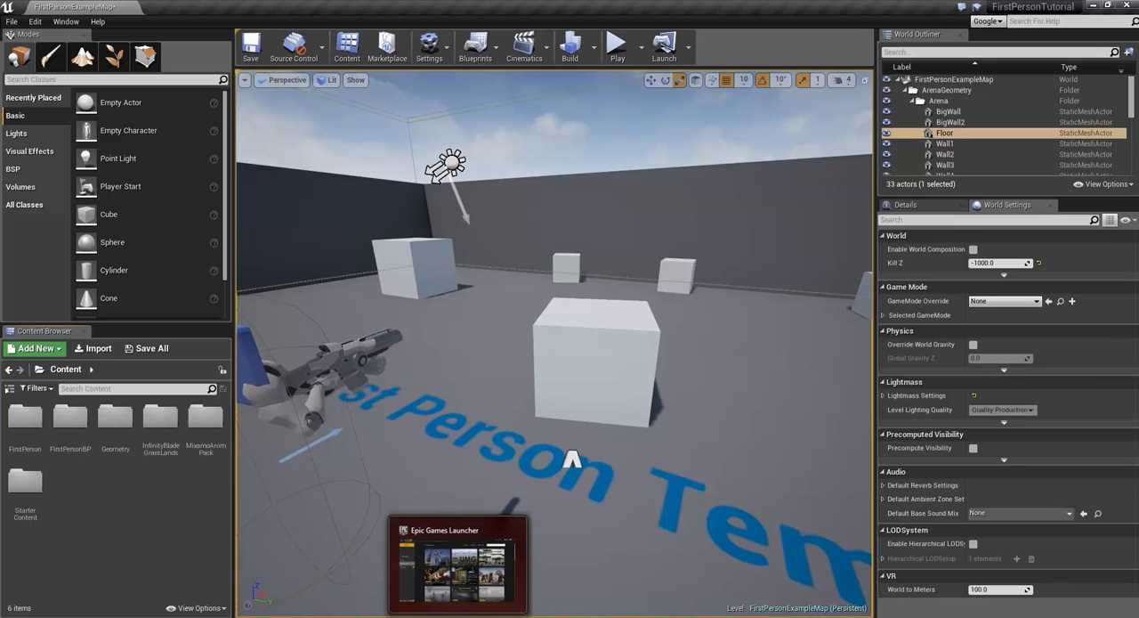
click(457, 565)
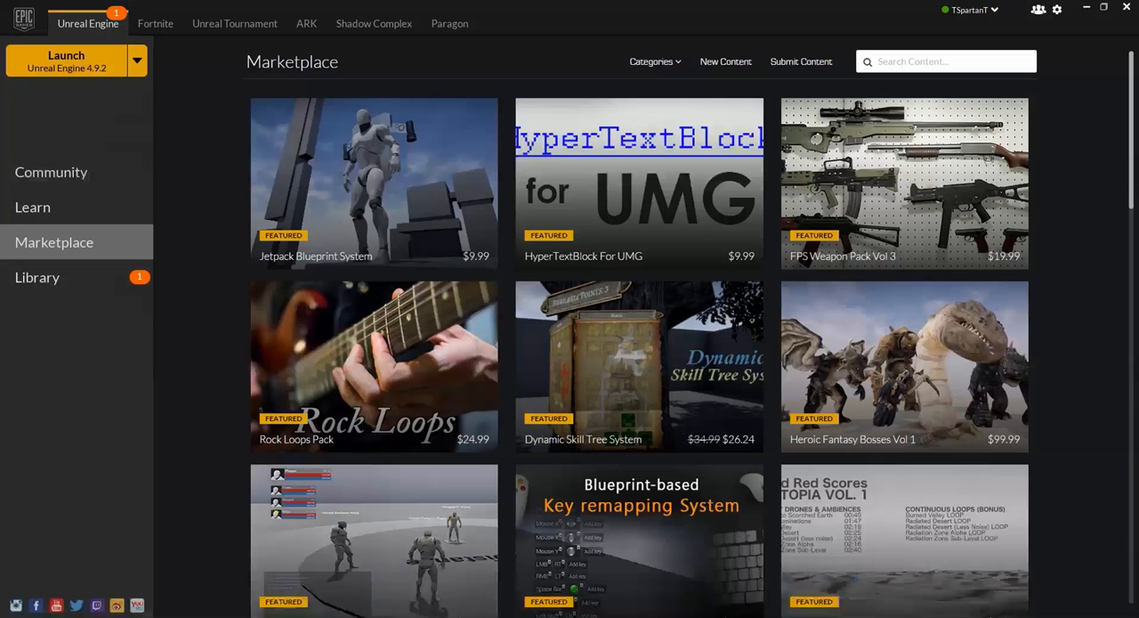
click(95, 280)
scroll(684, 486, down, 5)
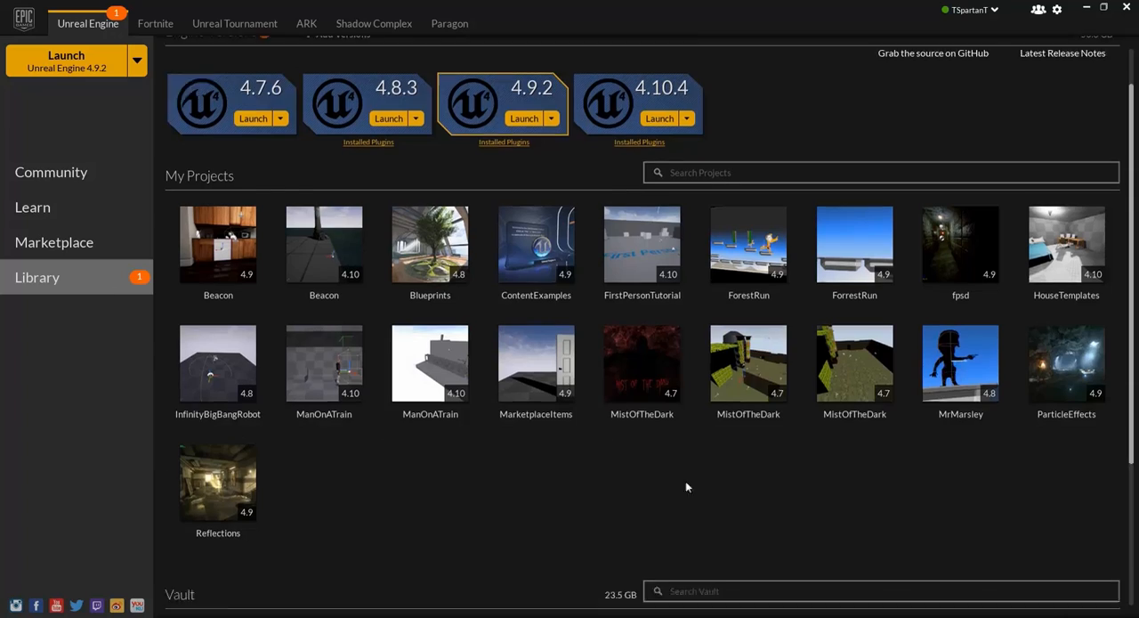
scroll(612, 338, down, 2)
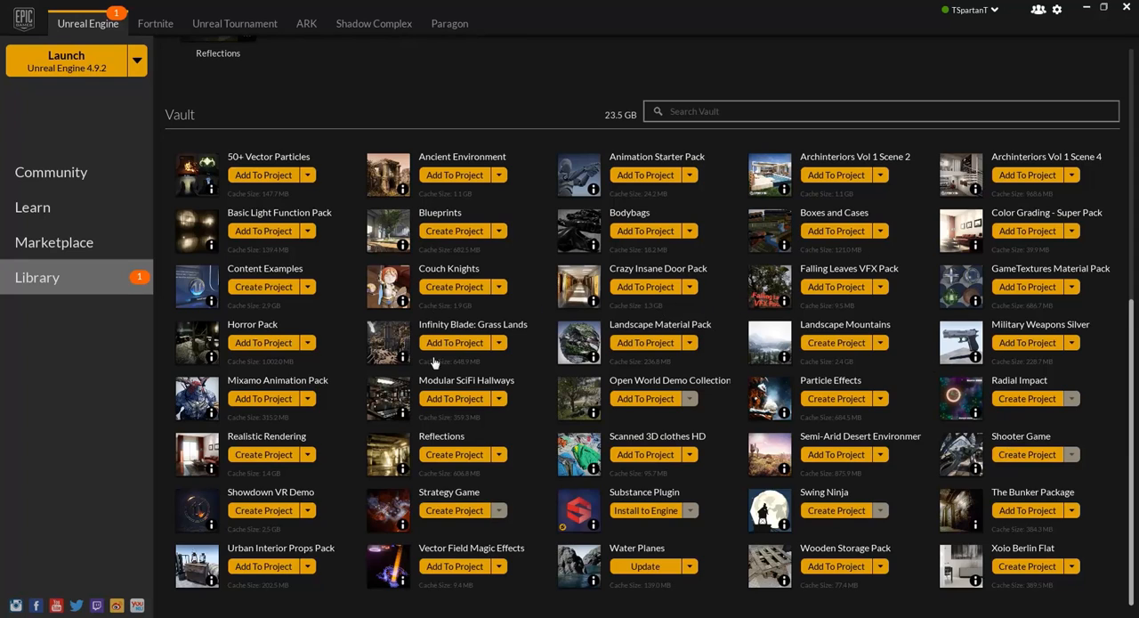
Step: Add the Mixamo Animation Pack from the Vault to the FirstPersonTutorial project and close the launcher
click(253, 398)
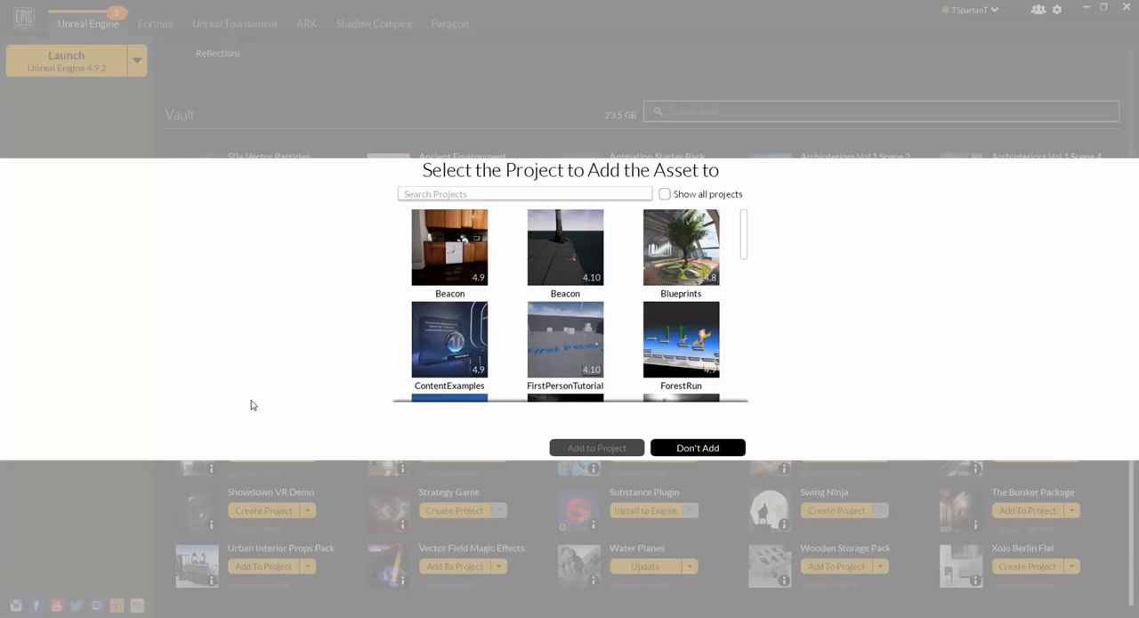
scroll(552, 290, down, 2)
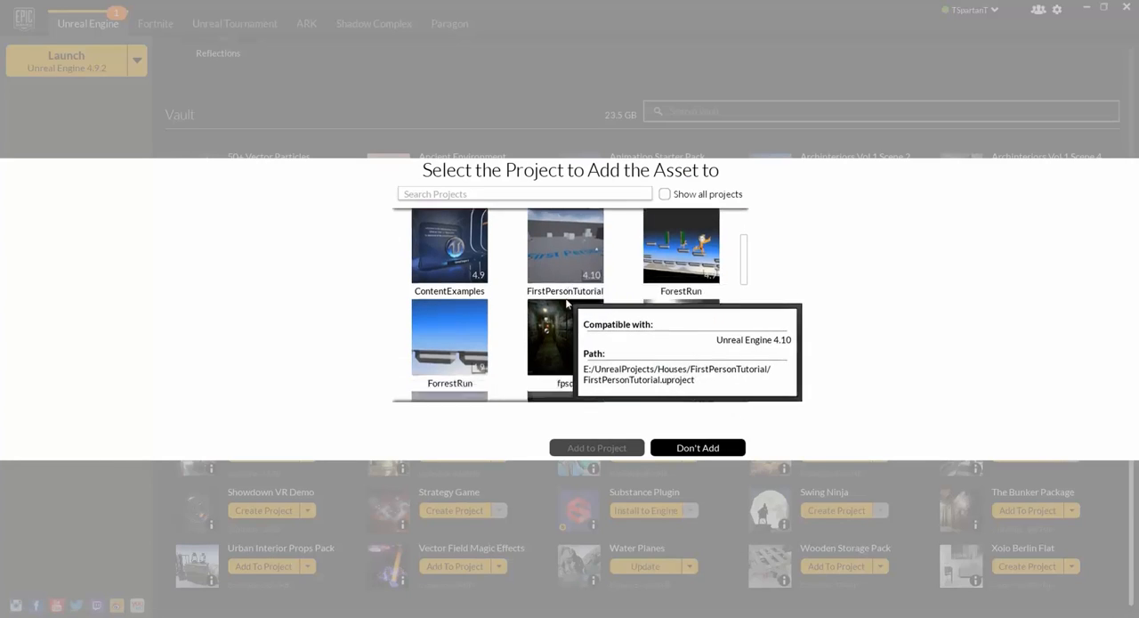
scroll(567, 264, up, 1)
click(565, 260)
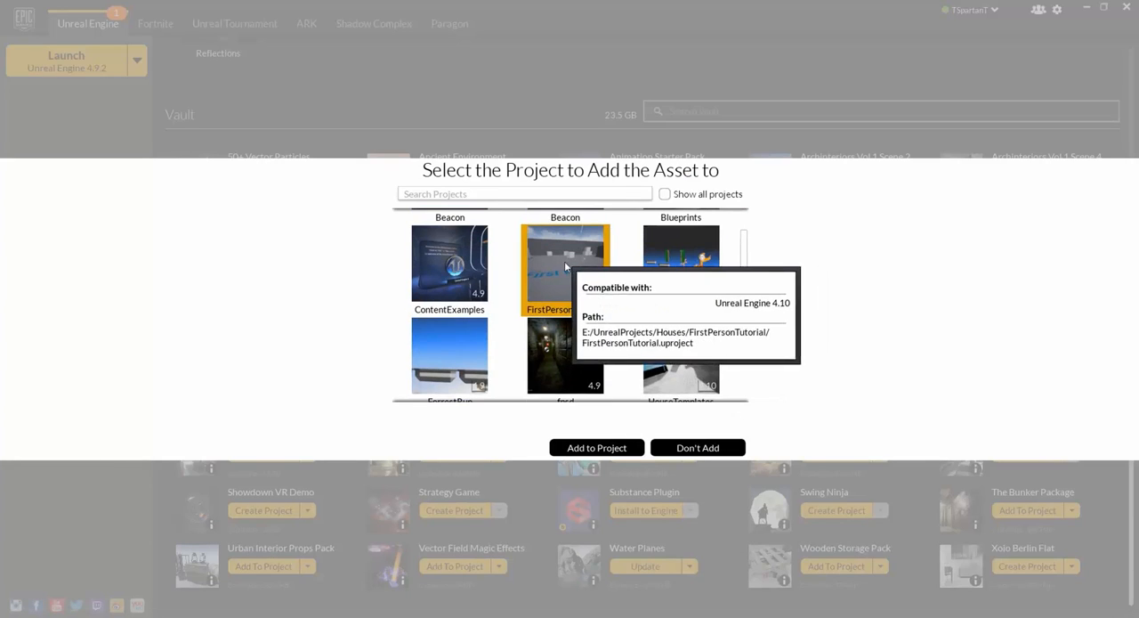
click(598, 448)
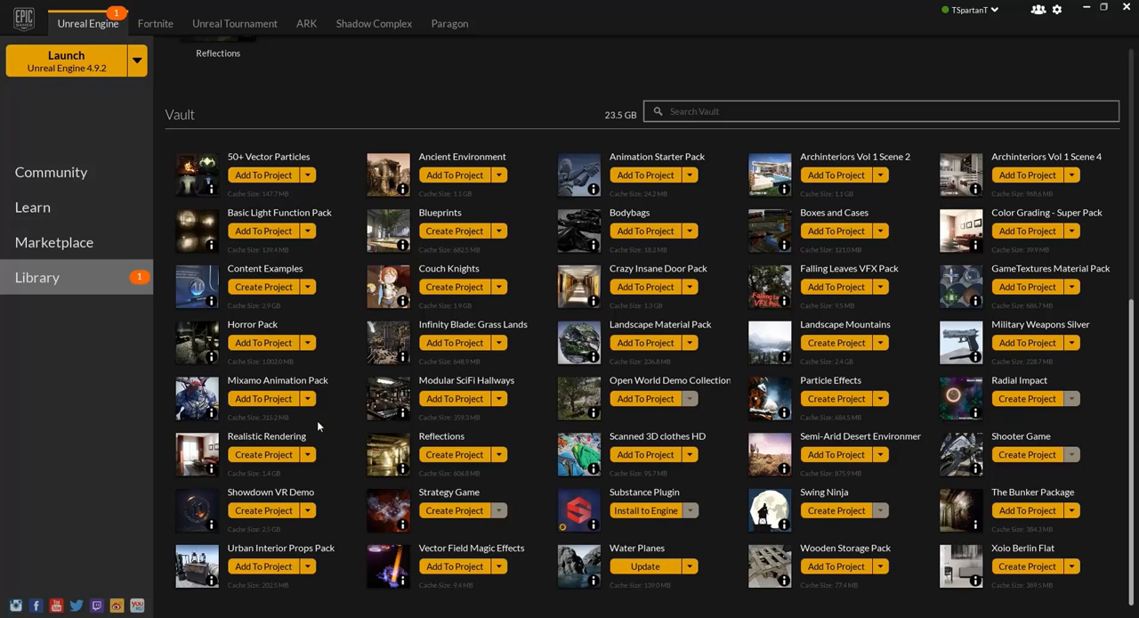
click(1125, 8)
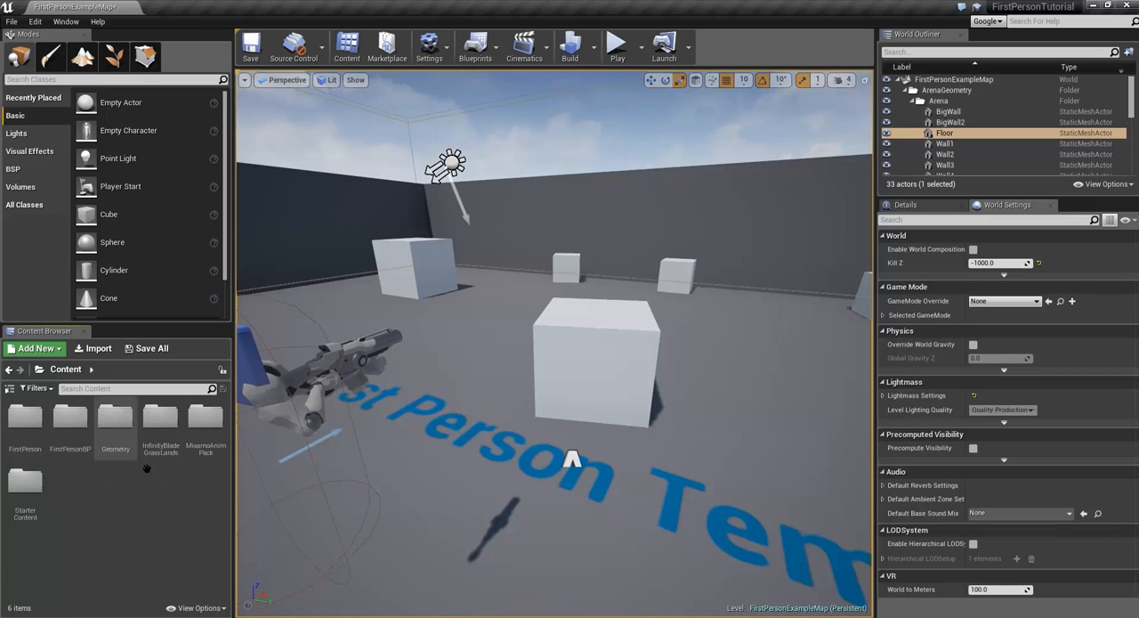
Step: Check the InfinityBladeGrassLands and MixamoAnimPack folders in the project's Content folder
click(205, 431)
ctrl+click(162, 432)
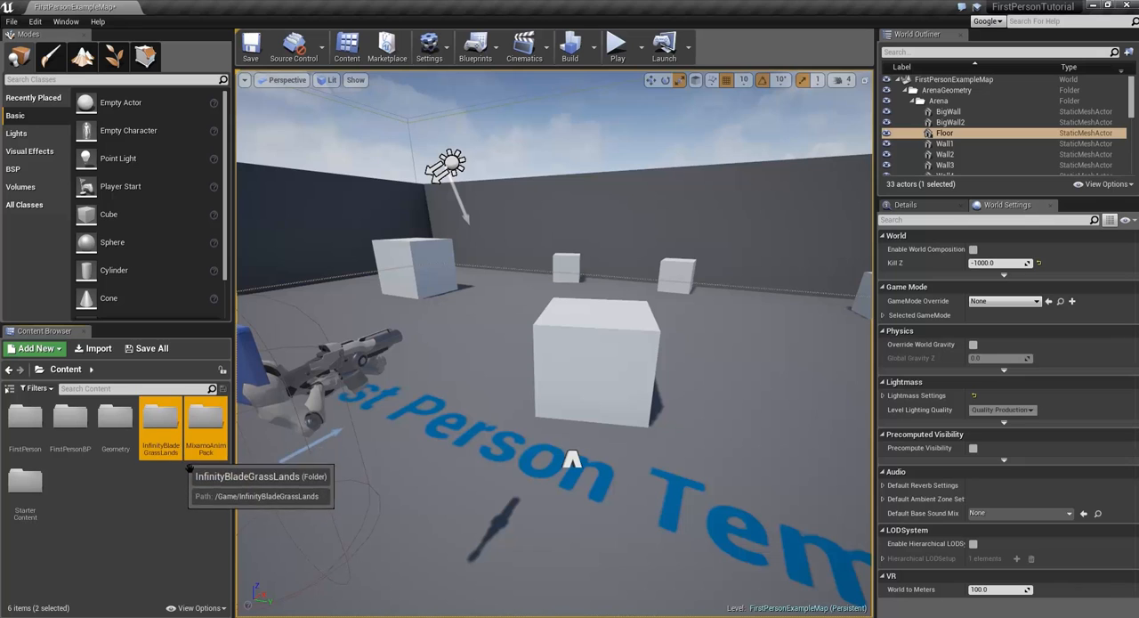
double_click(212, 454)
key(alt+Left)
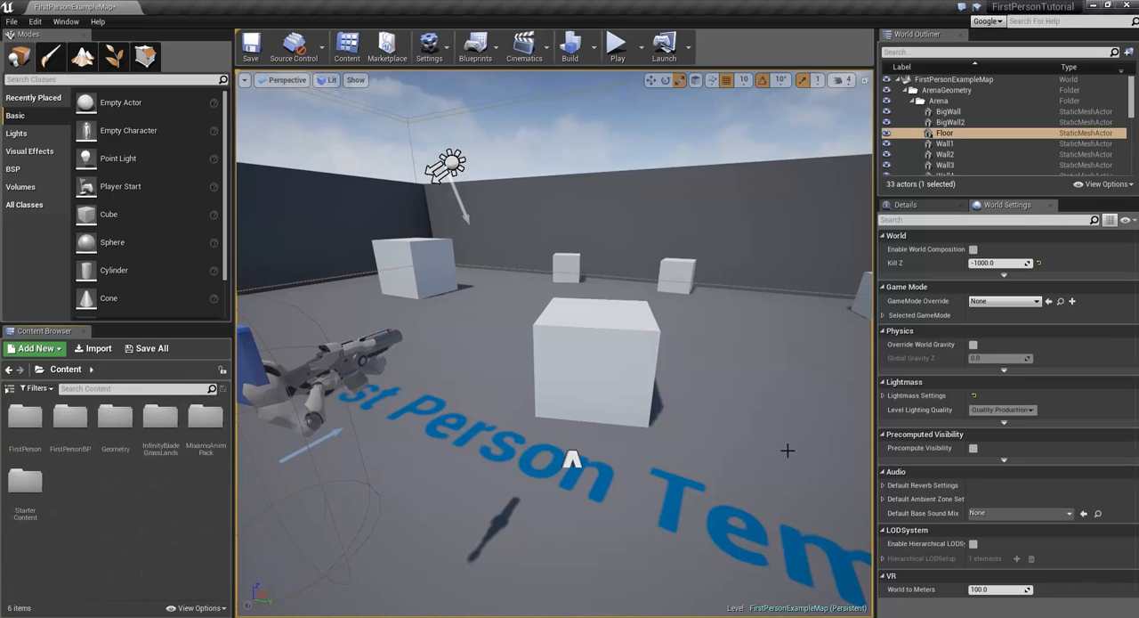
Step: Play the level in the viewport, try moving around and firing the gun, and end the play session
click(617, 46)
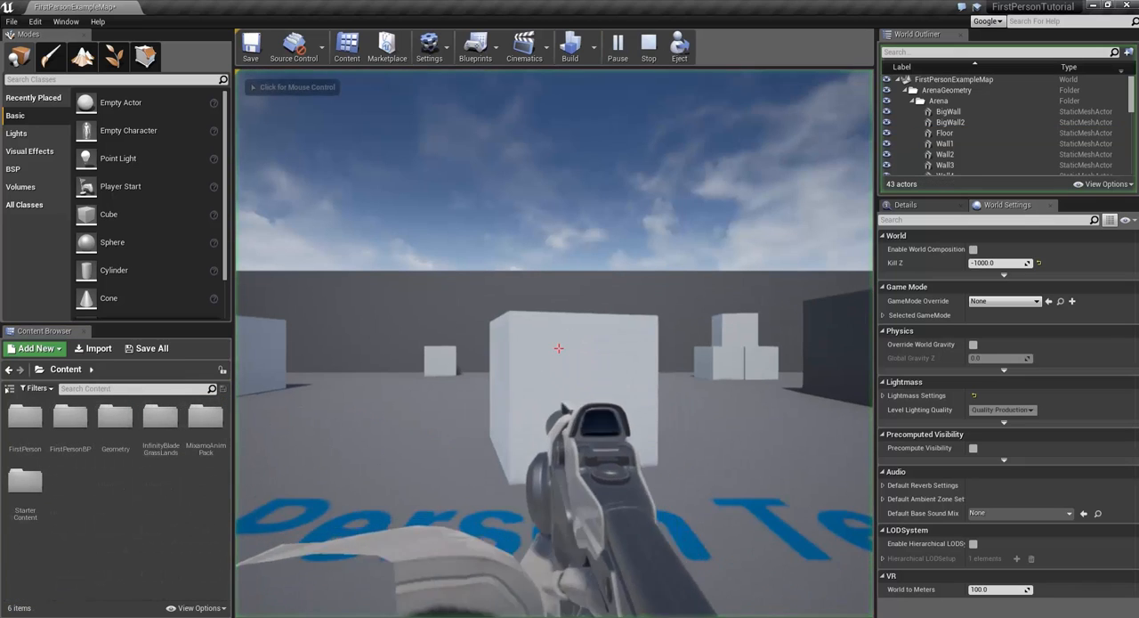
click(558, 348)
click(558, 348)
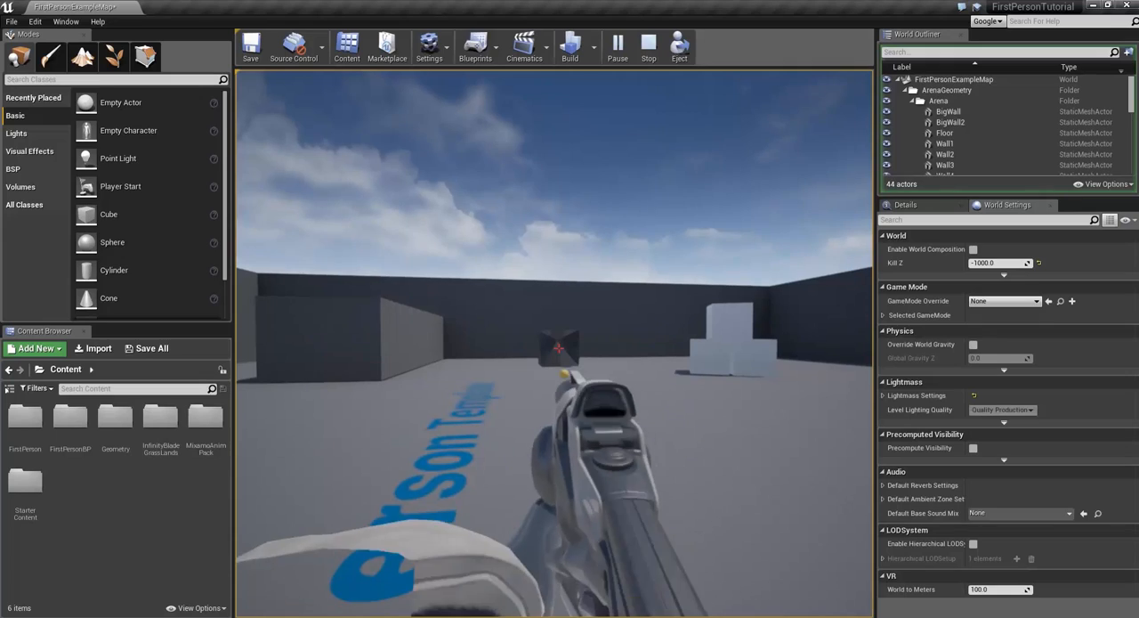
key(Escape)
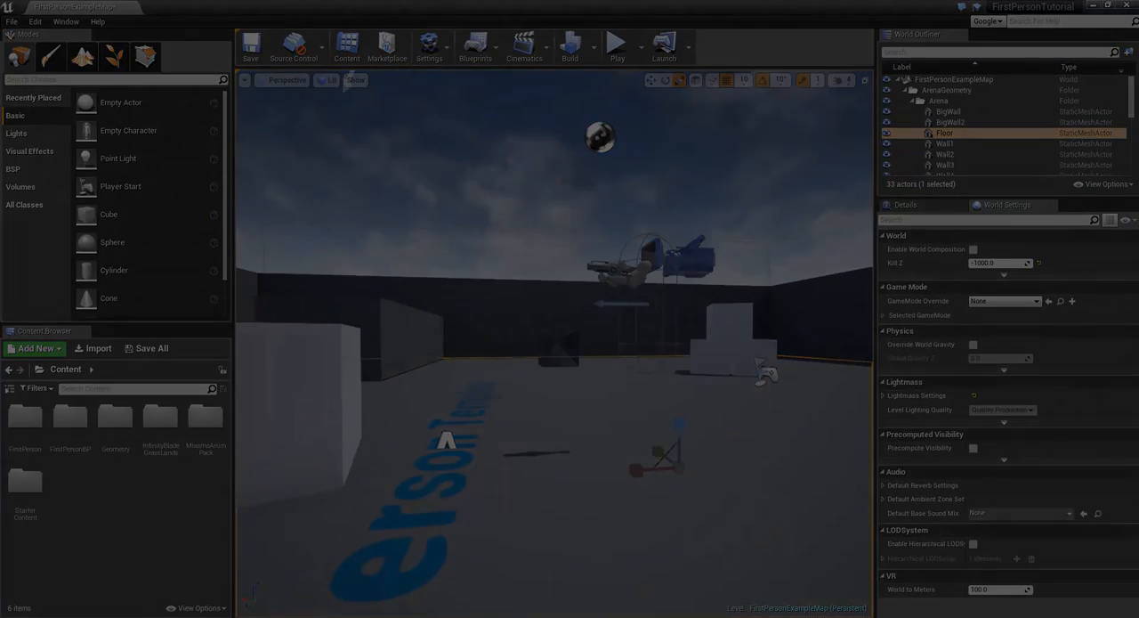